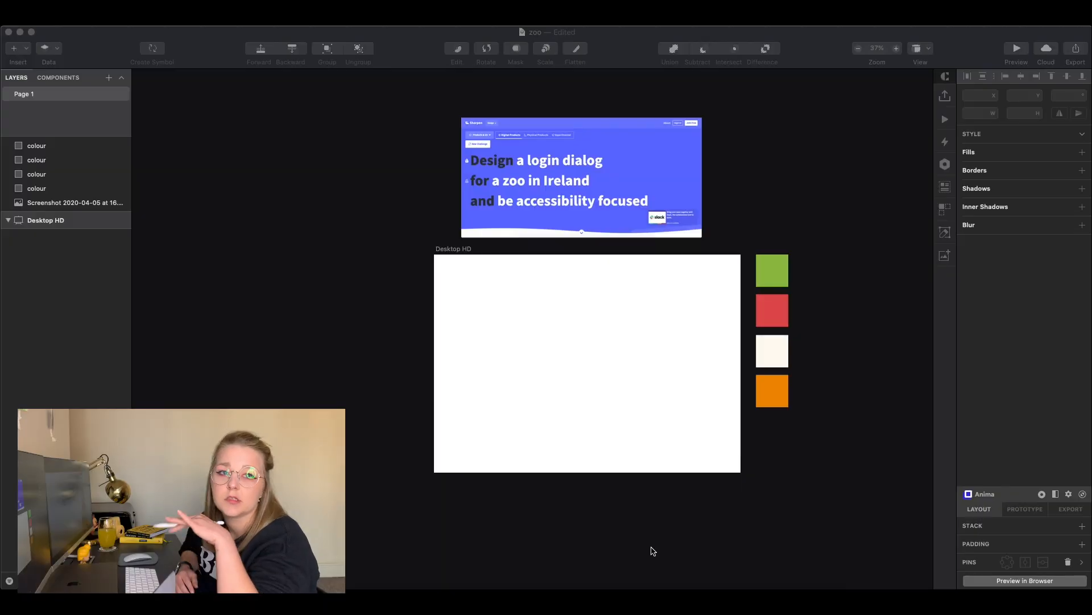
Step: Rename the Desktop HD artboard to "[D] login_zoo"
{"action": "left_click", "coordinate": [49, 221]}
{"action": "double_click", "coordinate": [49, 221]}
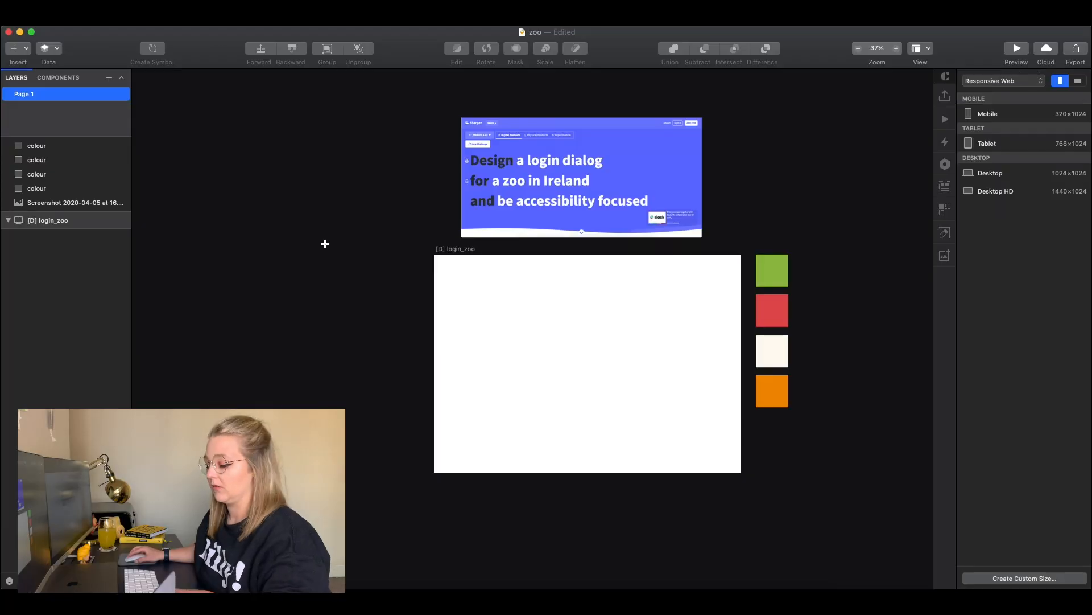
{"action": "left_click", "coordinate": [987, 115]}
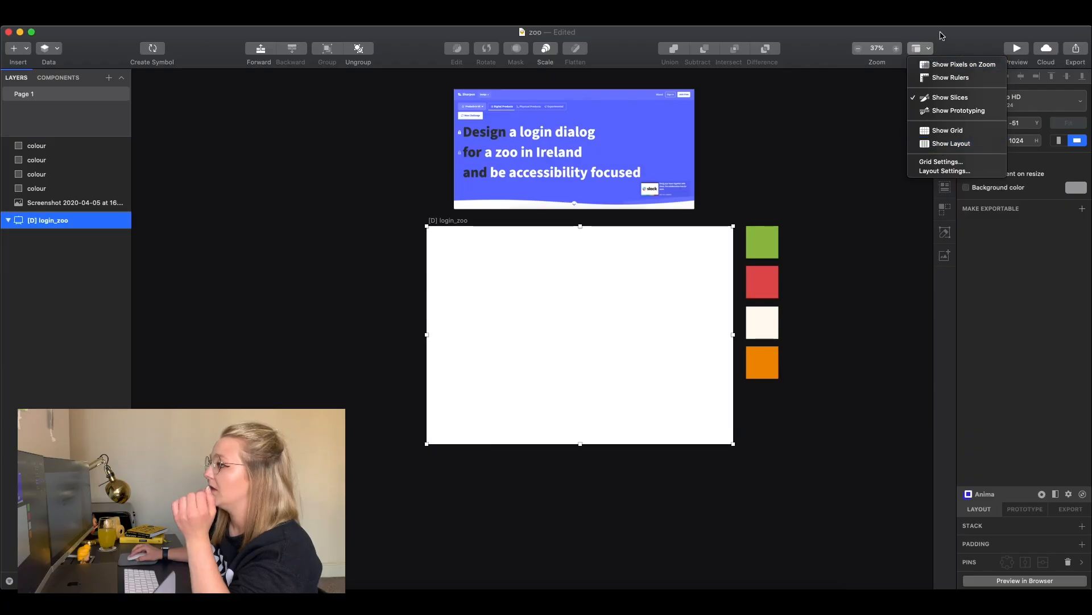
Step: Give the artboard a 1244px-wide layout of 12 columns with 24px gutters, plus rows with 8px gutter height and row height 1
{"action": "left_click", "coordinate": [941, 35]}
{"action": "left_click", "coordinate": [920, 47]}
{"action": "left_click", "coordinate": [945, 170]}
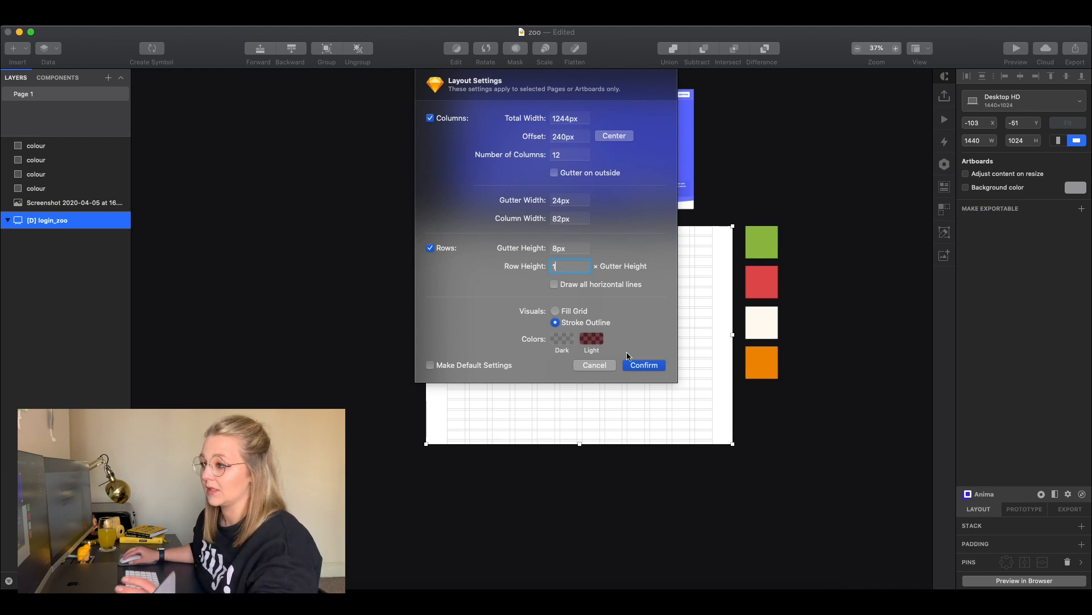
{"action": "left_click", "coordinate": [643, 365]}
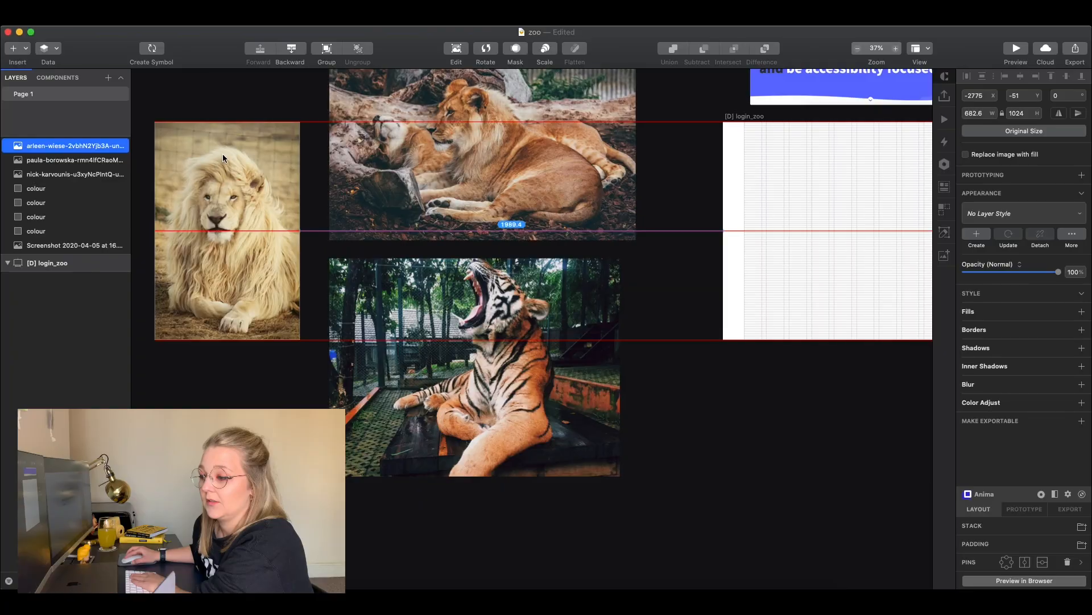
Step: Position the white lion photo beside the other two big-cat photos, outside the artboard
{"action": "left_click_drag", "start_coordinate": [223, 159], "coordinate": [236, 160]}
{"action": "left_click", "coordinate": [256, 97]}
{"action": "scroll", "coordinate": [230, 175], "scroll_direction": "up", "scroll_amount": 3}
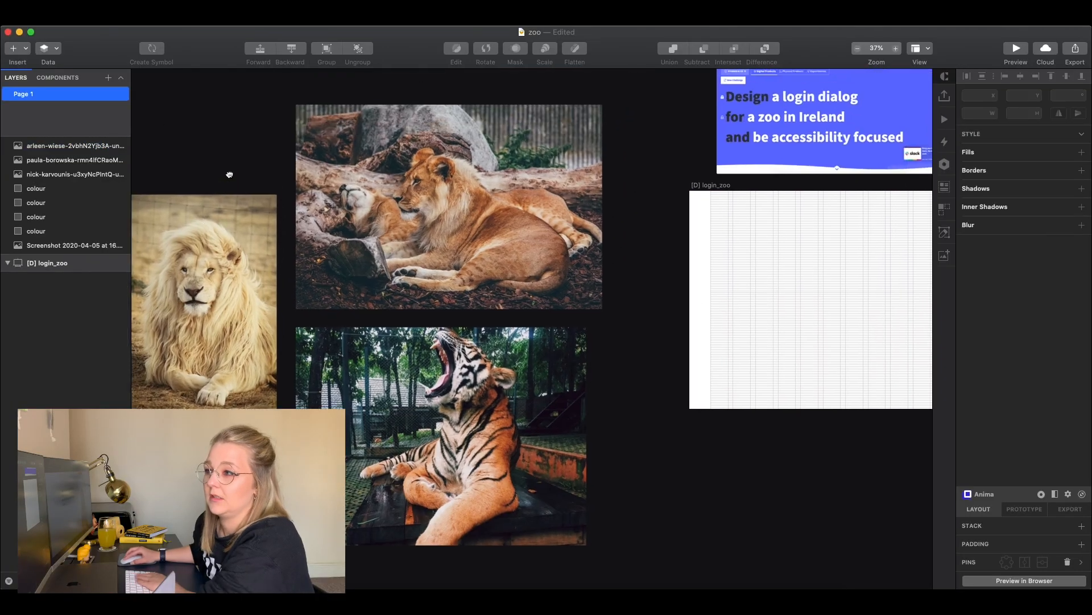
Step: Draw a 1244 by 768 rectangle spanning all layout columns and move it down to Y 104 on the artboard
{"action": "scroll", "coordinate": [230, 174], "scroll_direction": "right", "scroll_amount": 8}
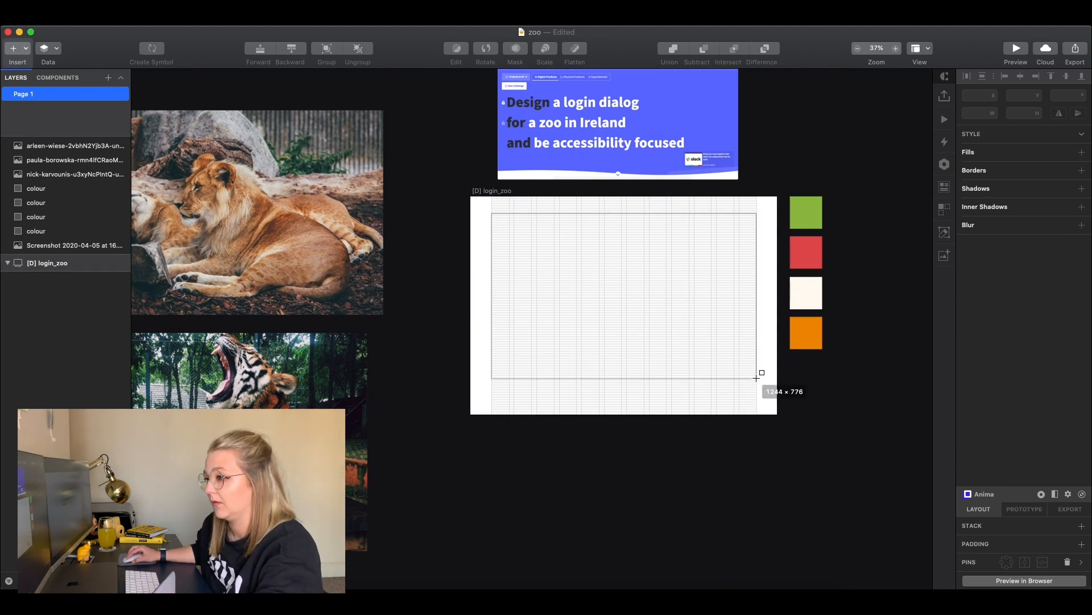
{"action": "left_click_drag", "start_coordinate": [756, 376], "coordinate": [756, 377]}
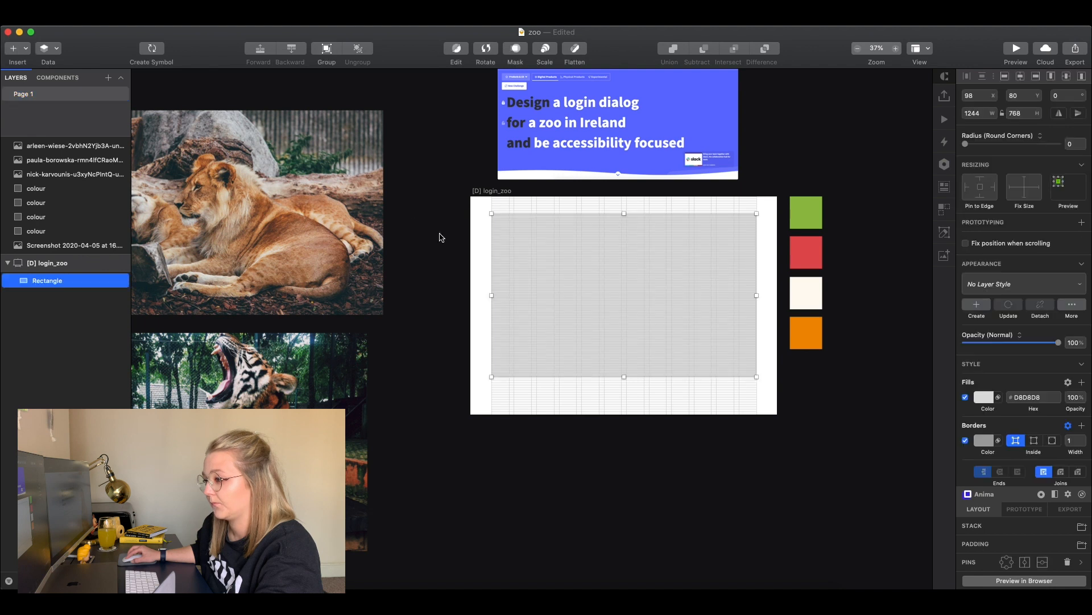
{"action": "left_click_drag", "start_coordinate": [613, 283], "coordinate": [614, 288]}
{"action": "left_click", "coordinate": [429, 244]}
{"action": "left_click_drag", "start_coordinate": [429, 243], "coordinate": [422, 235]}
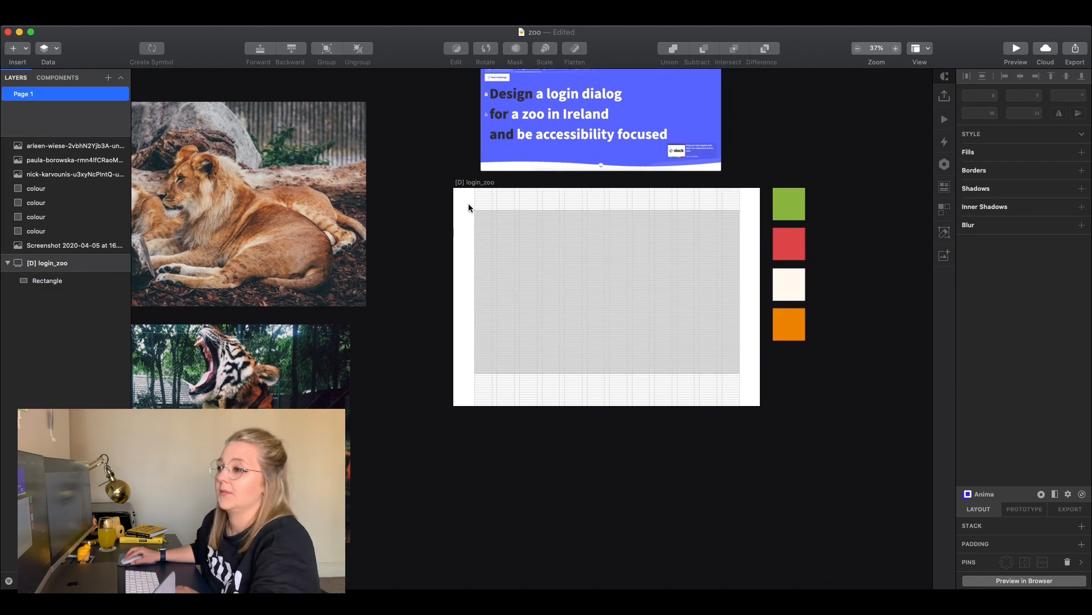
Step: Enable the artboard's background color and sample the cream swatch, #FEF9EF, for it
{"action": "left_click", "coordinate": [467, 185]}
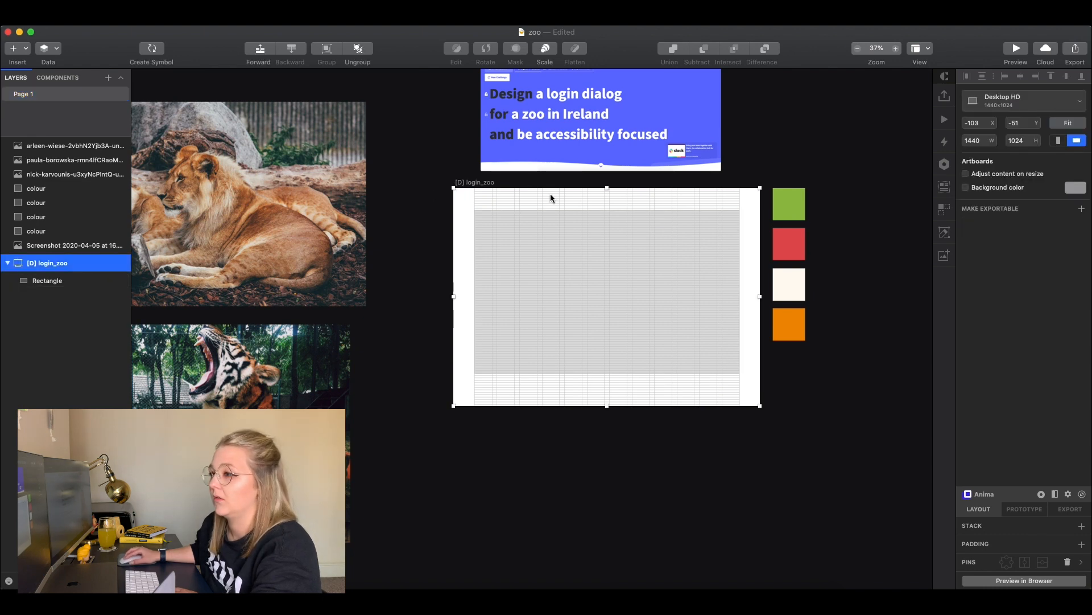
{"action": "left_click", "coordinate": [1075, 187]}
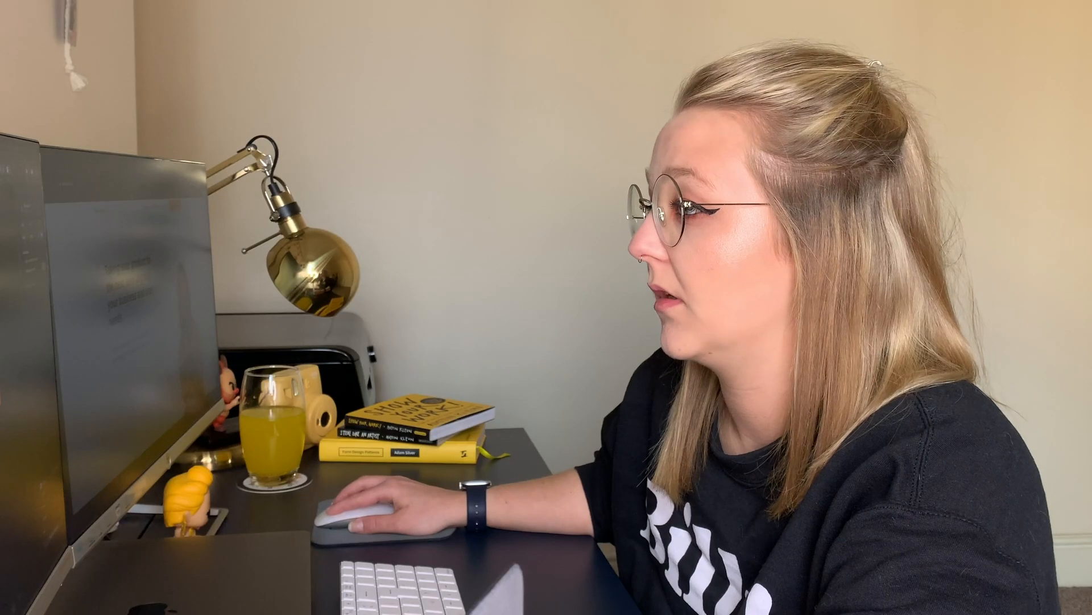
{"action": "left_click", "coordinate": [970, 313]}
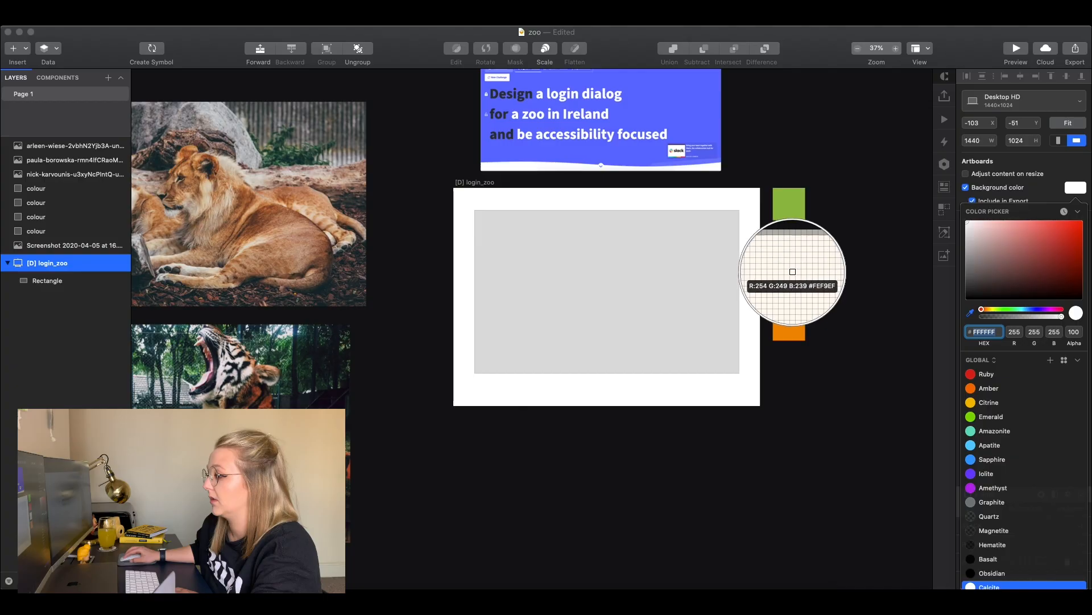
{"action": "left_click", "coordinate": [793, 272]}
{"action": "left_click", "coordinate": [898, 307]}
{"action": "scroll", "coordinate": [862, 322], "scroll_direction": "up", "scroll_amount": 2}
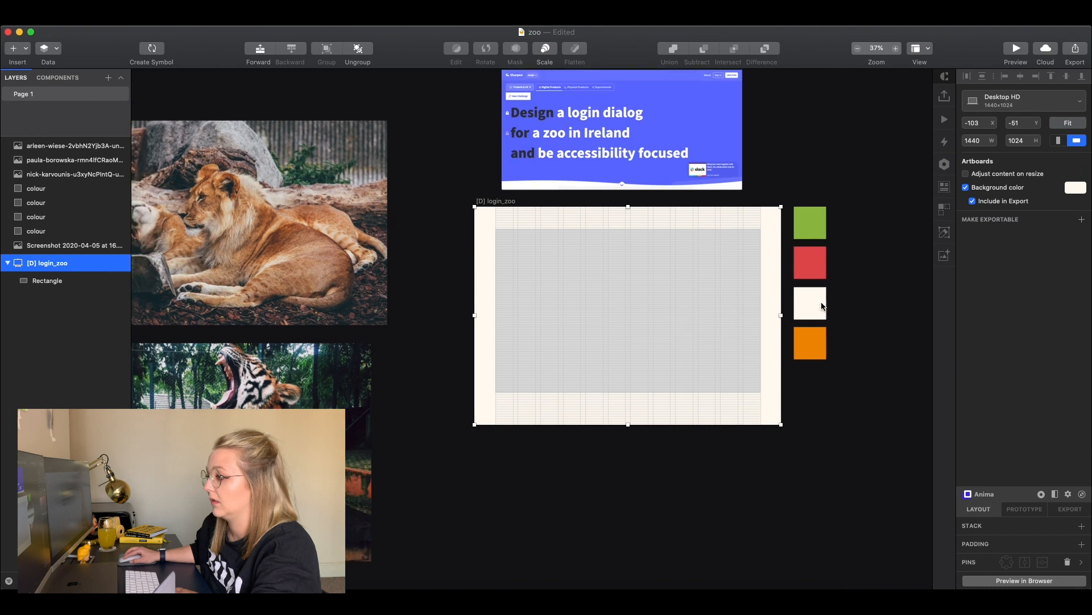
Step: Fill the large rectangle with white FFFFFF and turn off its border
{"action": "left_click", "coordinate": [425, 254]}
{"action": "left_click", "coordinate": [552, 238]}
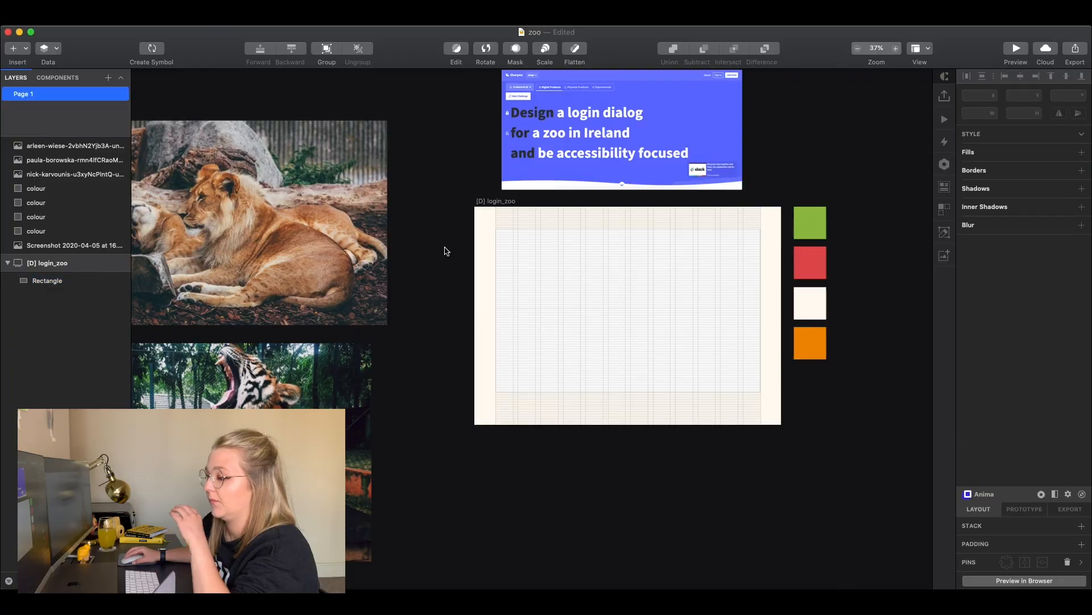
{"action": "key", "text": "super+plus"}
{"action": "scroll", "coordinate": [445, 247], "scroll_direction": "right", "scroll_amount": 3}
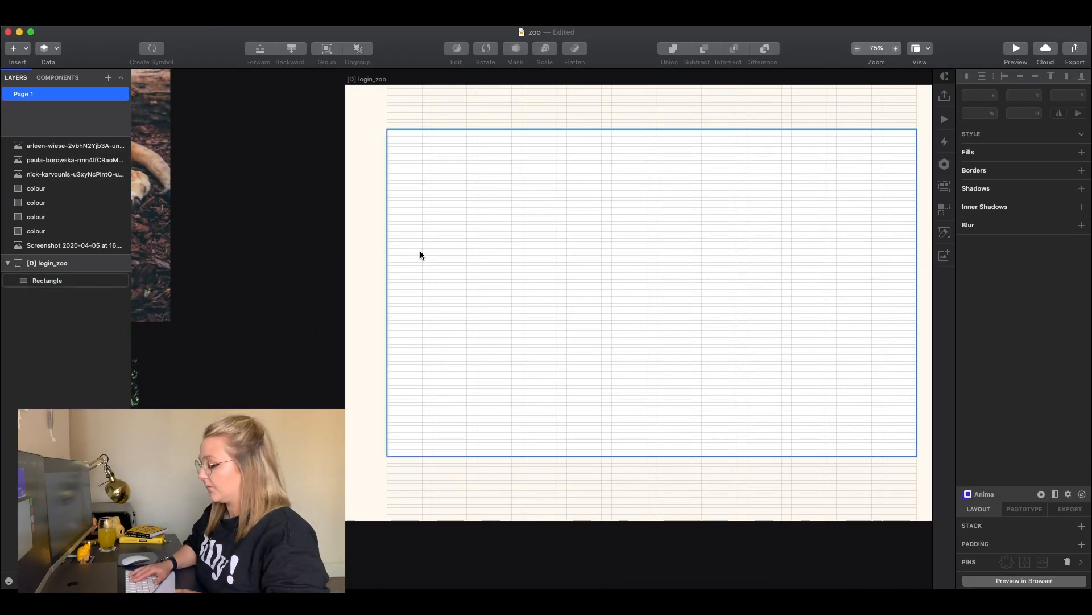
Step: Round the corners of the white rectangle to a radius of 15
{"action": "left_click", "coordinate": [420, 250]}
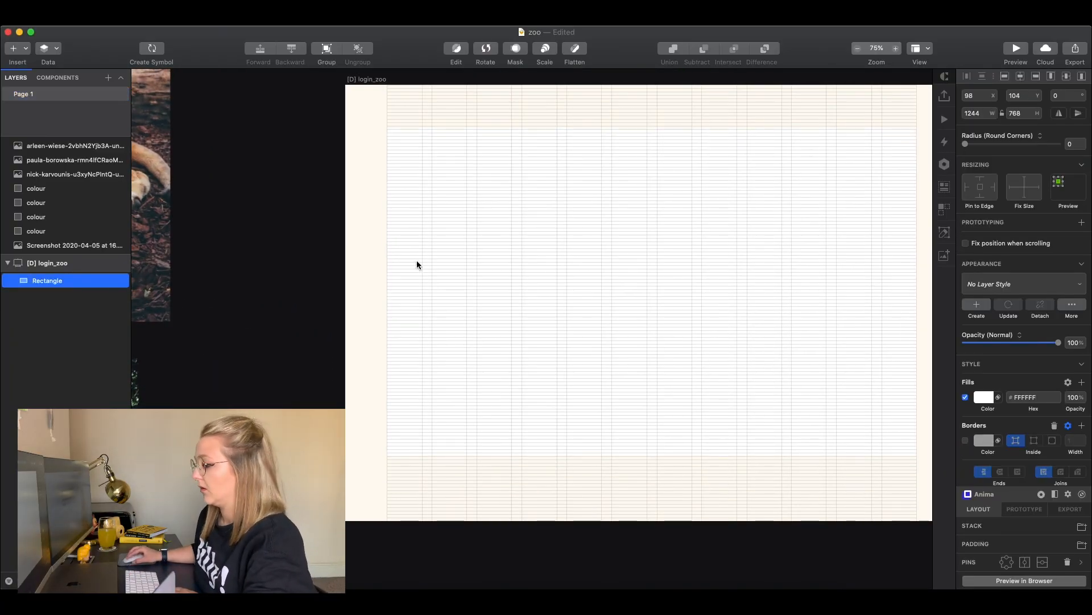
{"action": "left_click", "coordinate": [275, 166]}
{"action": "scroll", "coordinate": [276, 166], "scroll_direction": "right", "scroll_amount": 2}
{"action": "left_click", "coordinate": [638, 197]}
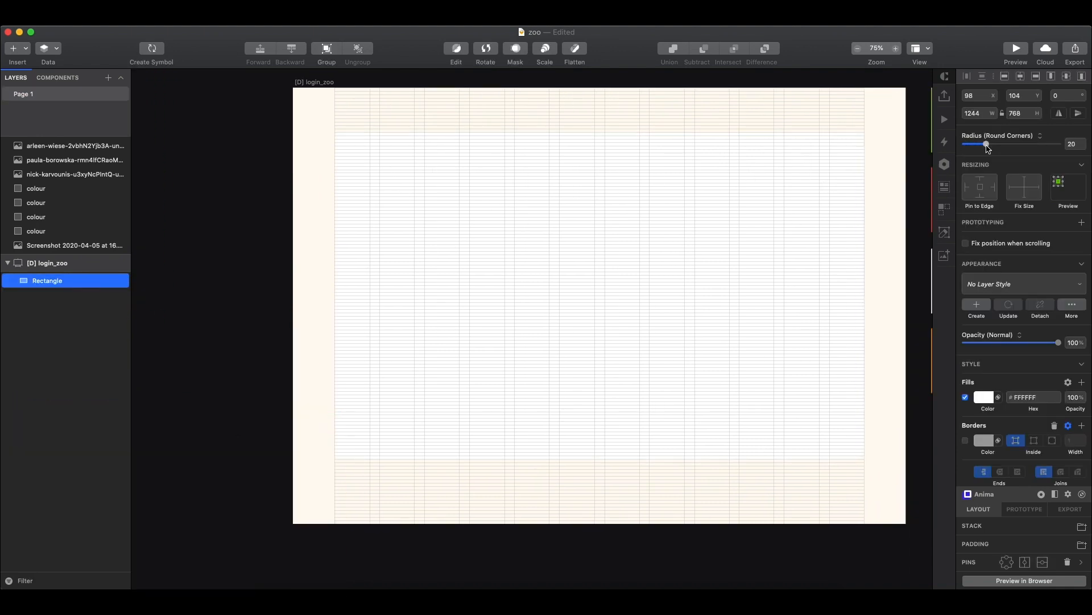
Step: Add a black shadow to the white rectangle with 19 alpha, a Y offset of 2 and a blur of 30
{"action": "scroll", "coordinate": [1034, 371], "scroll_direction": "down", "scroll_amount": 5}
{"action": "left_click", "coordinate": [974, 424]}
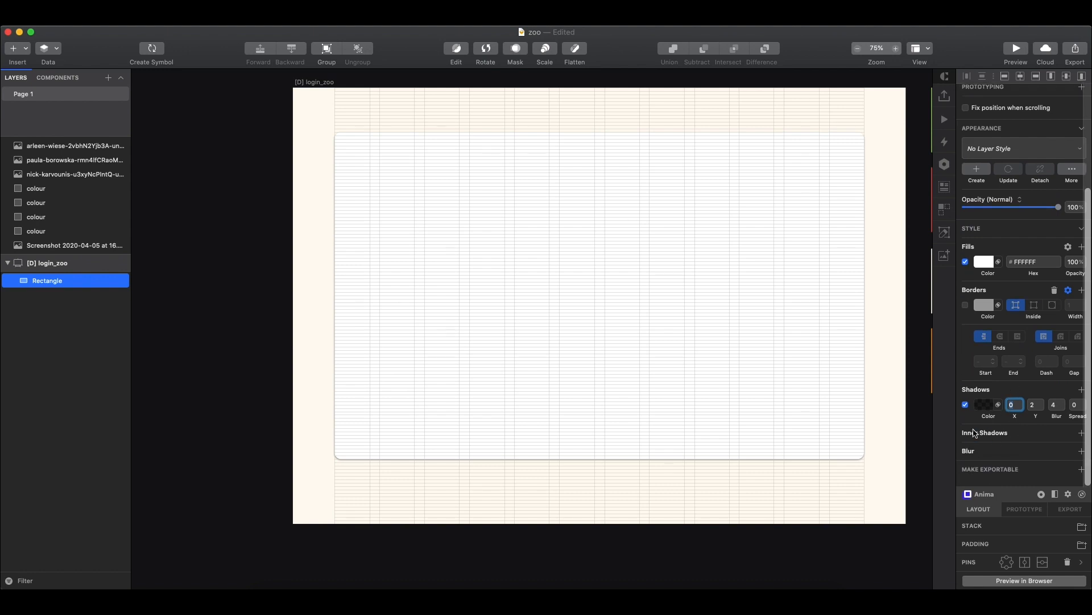
{"action": "left_click", "coordinate": [984, 404]}
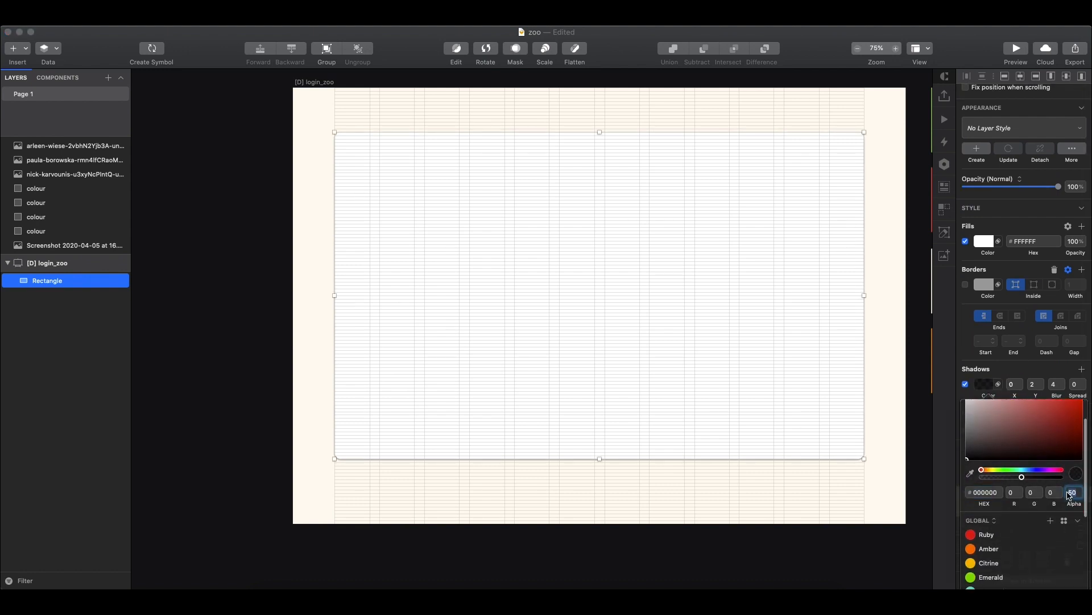
{"action": "left_click_drag", "start_coordinate": [1028, 476], "coordinate": [997, 482]}
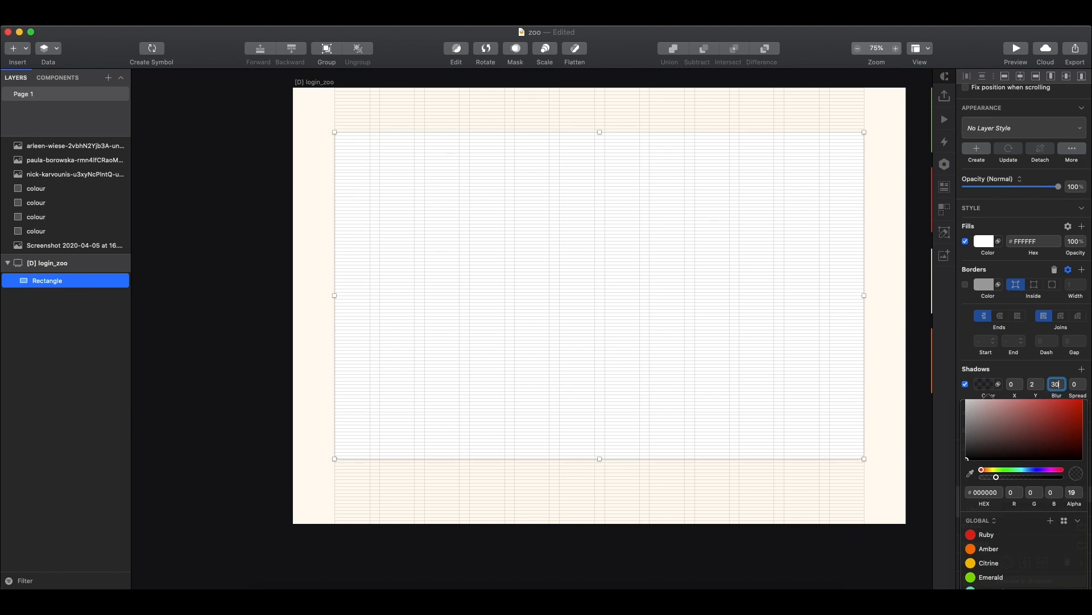
{"action": "left_click", "coordinate": [291, 124]}
Step: Copy the photo of the resting lions into the artboard and enlarge it to cover the artboard's full height
{"action": "left_click", "coordinate": [266, 113]}
{"action": "left_click_drag", "start_coordinate": [265, 113], "coordinate": [252, 118]}
{"action": "left_click", "coordinate": [297, 85]}
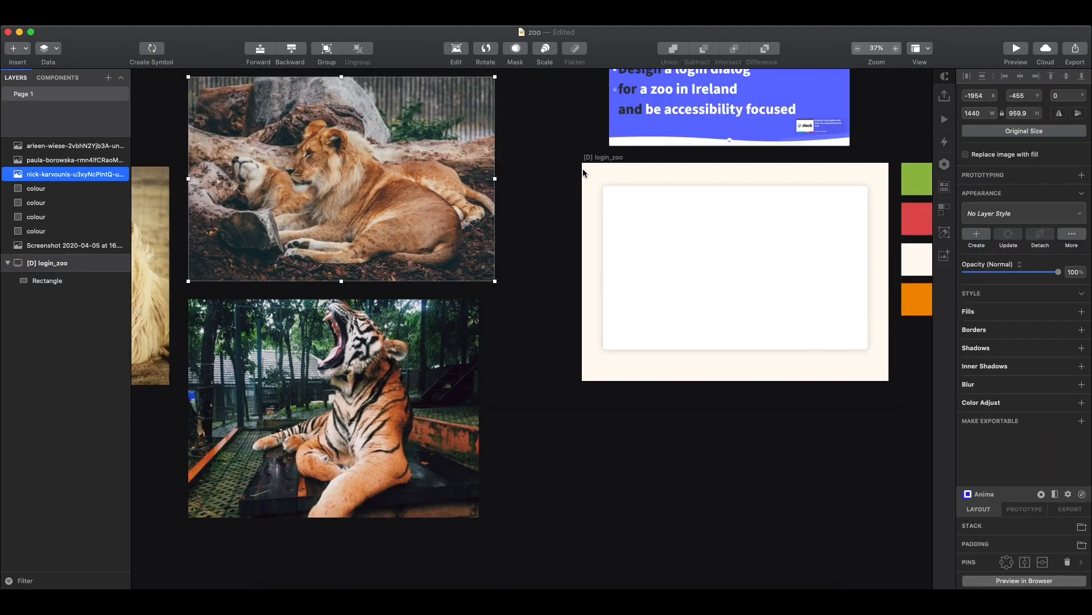
{"action": "left_click", "coordinate": [591, 164]}
{"action": "key", "text": "super+v"}
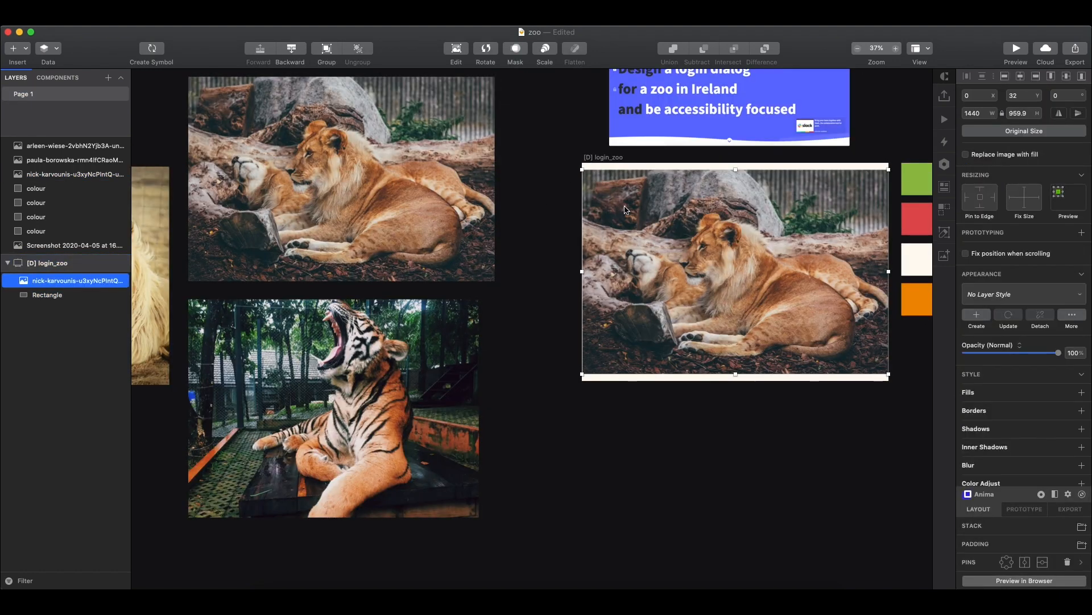
{"action": "left_click_drag", "start_coordinate": [888, 374], "coordinate": [899, 383]}
Step: Place the lion photo behind the white rectangle and reduce the photo's opacity to 10%
{"action": "left_click_drag", "start_coordinate": [61, 292], "coordinate": [57, 275]}
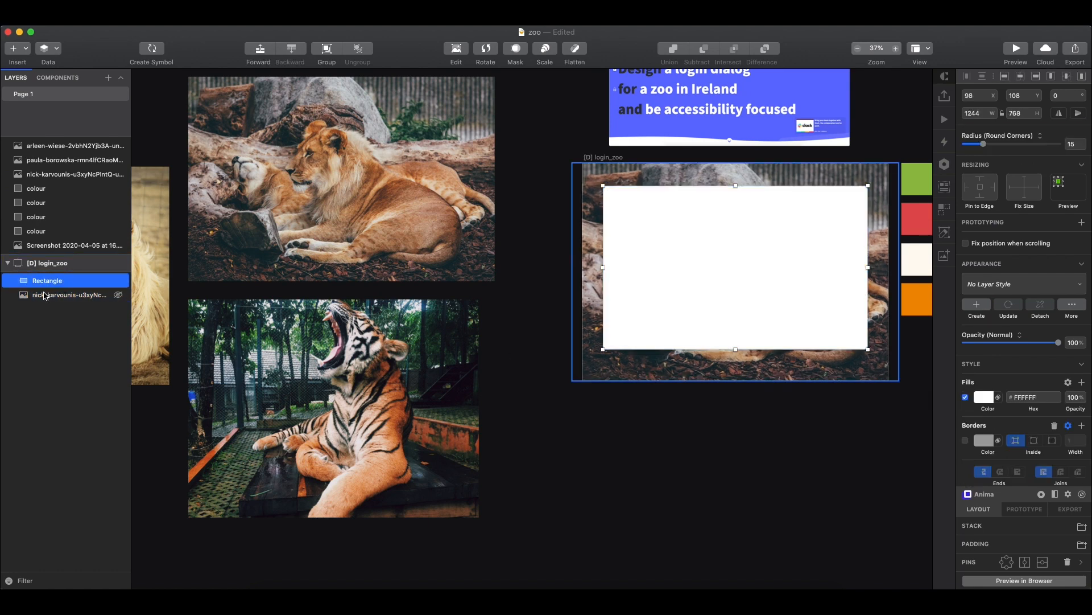
{"action": "left_click", "coordinate": [44, 294]}
{"action": "left_click_drag", "start_coordinate": [1057, 353], "coordinate": [984, 355]}
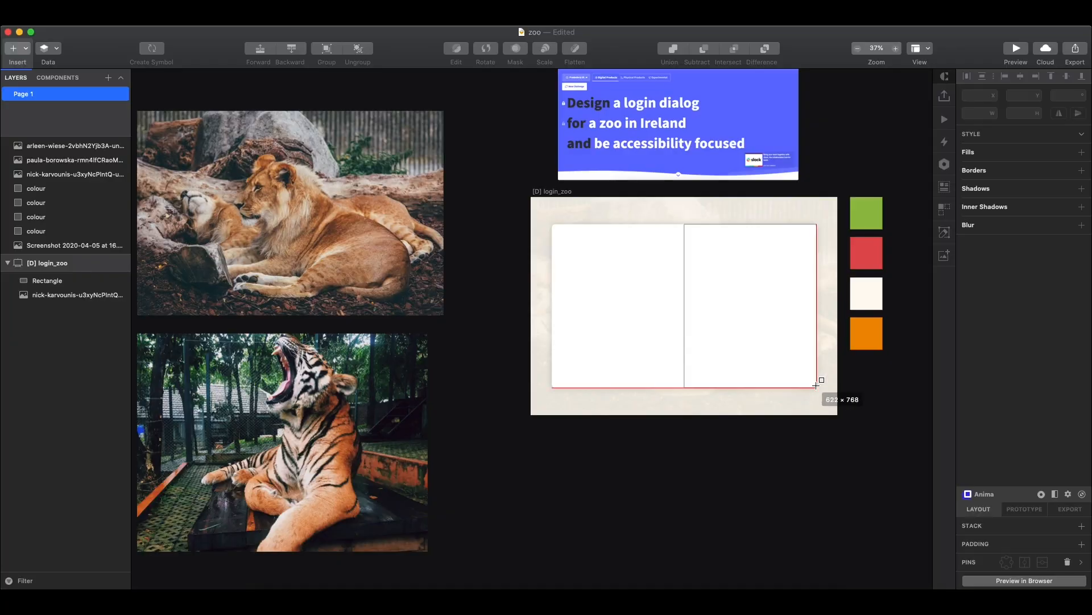
Step: Draw a 622 by 768 rectangle over the right half of the white card and round its two outer corners to 15
{"action": "key", "text": "super+d"}
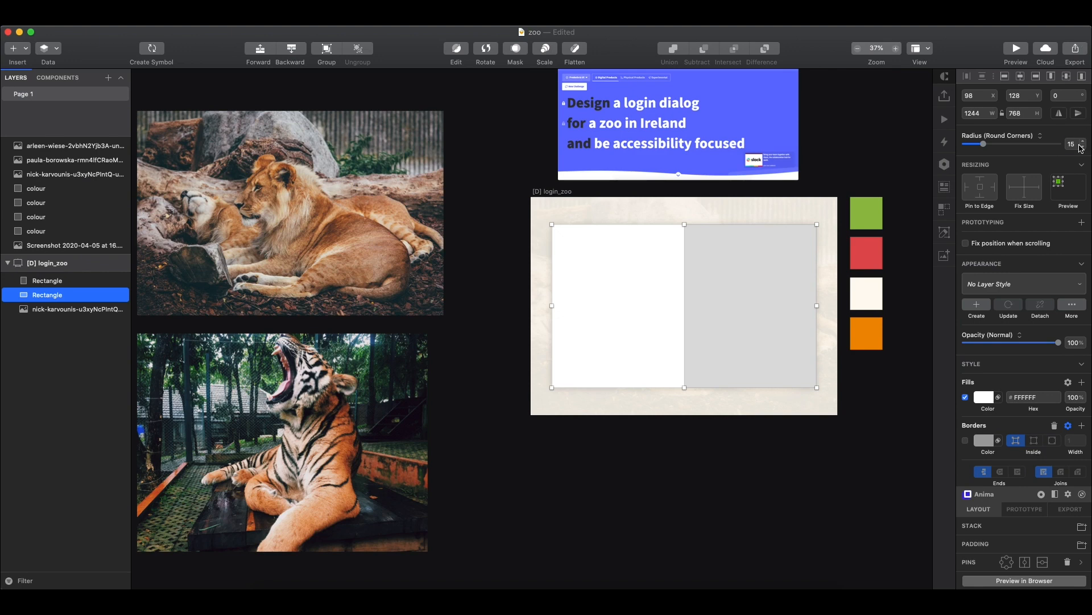
{"action": "double_click", "coordinate": [805, 238]}
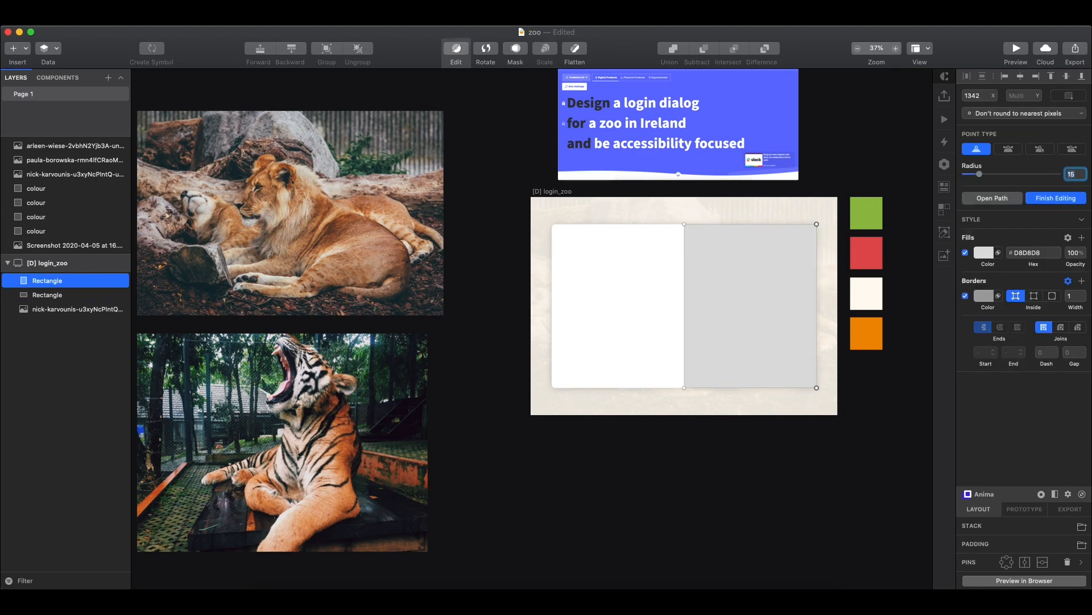
{"action": "left_click", "coordinate": [690, 480]}
Step: Turn off the border of the grey rectangle on the card's right half
{"action": "scroll", "coordinate": [692, 480], "scroll_direction": "right", "scroll_amount": 1}
{"action": "key", "text": "super+plus"}
{"action": "scroll", "coordinate": [702, 364], "scroll_direction": "right", "scroll_amount": 5}
{"action": "left_click", "coordinate": [703, 364]}
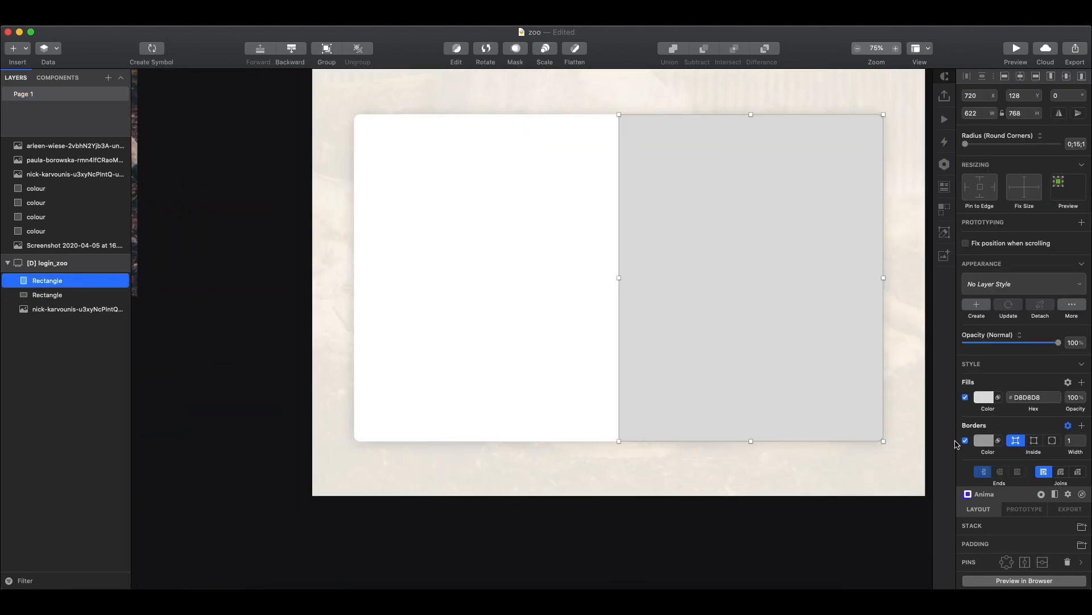
{"action": "left_click_drag", "start_coordinate": [268, 202], "coordinate": [246, 227]}
Step: Copy the tiger photo into the artboard and position it over the grey right-half rectangle
{"action": "left_click_drag", "start_coordinate": [232, 267], "coordinate": [695, 161]}
{"action": "left_click", "coordinate": [640, 302]}
{"action": "key", "text": "super+c"}
{"action": "scroll", "coordinate": [641, 303], "scroll_direction": "right", "scroll_amount": 10}
{"action": "left_click", "coordinate": [641, 302]}
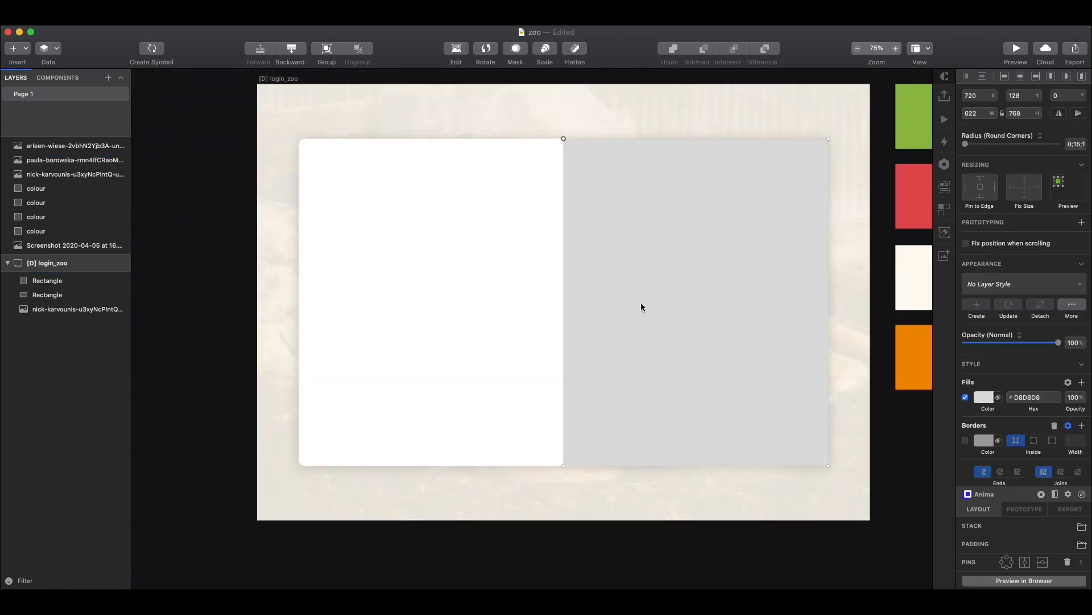
{"action": "key", "text": "super+v"}
{"action": "left_click_drag", "start_coordinate": [545, 289], "coordinate": [626, 335]}
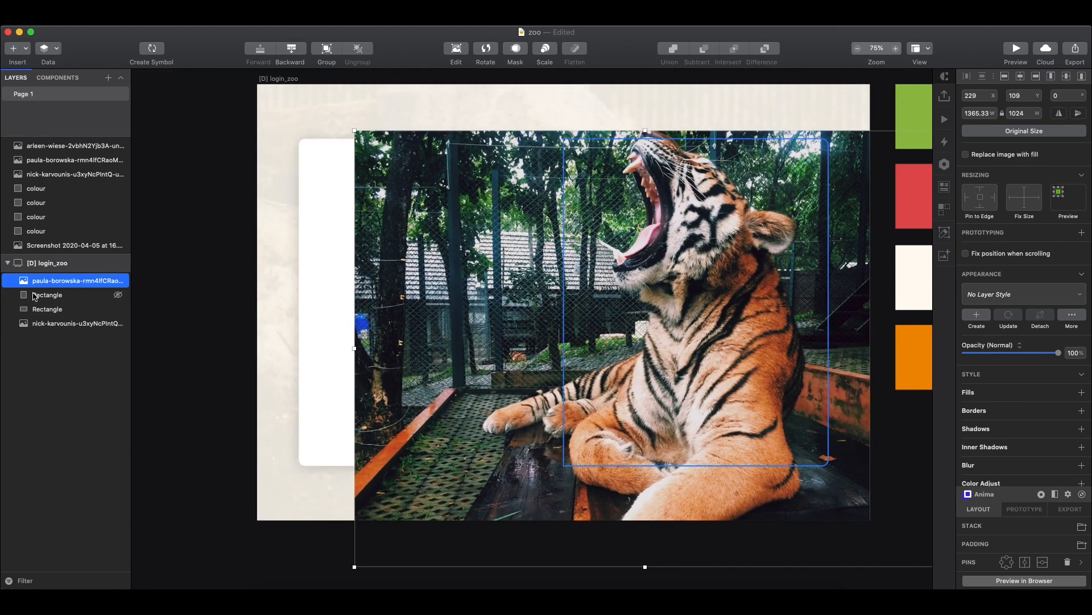
Step: Mask the tiger photo with the grey rectangle so it fills only the card's right half
{"action": "left_click", "coordinate": [36, 294], "text": "shift"}
{"action": "right_click", "coordinate": [50, 284]}
{"action": "left_click", "coordinate": [72, 432]}
{"action": "left_click", "coordinate": [264, 208]}
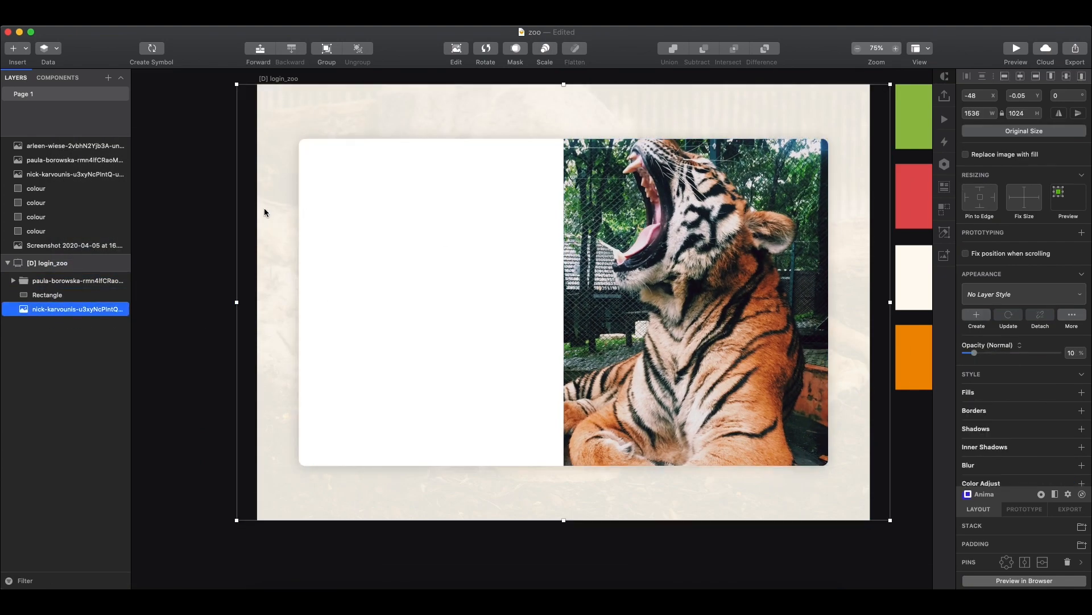
Step: Scale down and reposition the tiger photo inside its mask so the head and front paws fit
{"action": "key", "text": "super+minus"}
{"action": "left_click", "coordinate": [644, 284]}
{"action": "left_click", "coordinate": [645, 285]}
{"action": "left_click_drag", "start_coordinate": [443, 451], "coordinate": [478, 419]}
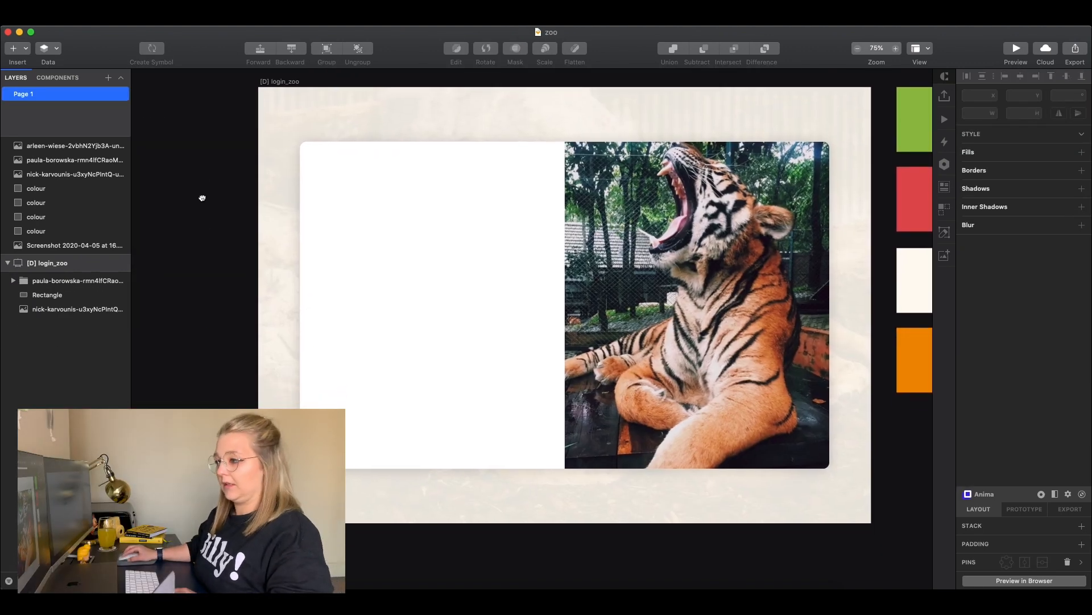
Step: Draw a 30 by 30 circle and place it over the lower part of the tiger photo
{"action": "scroll", "coordinate": [514, 344], "scroll_direction": "down", "scroll_amount": 3}
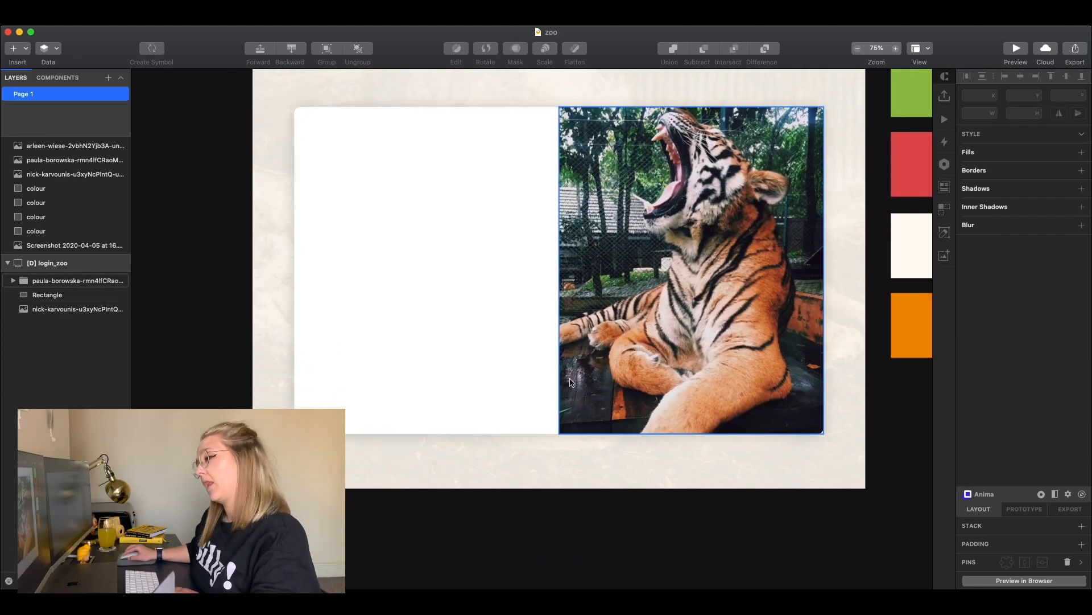
{"action": "scroll", "coordinate": [632, 515], "scroll_direction": "down", "scroll_amount": 2}
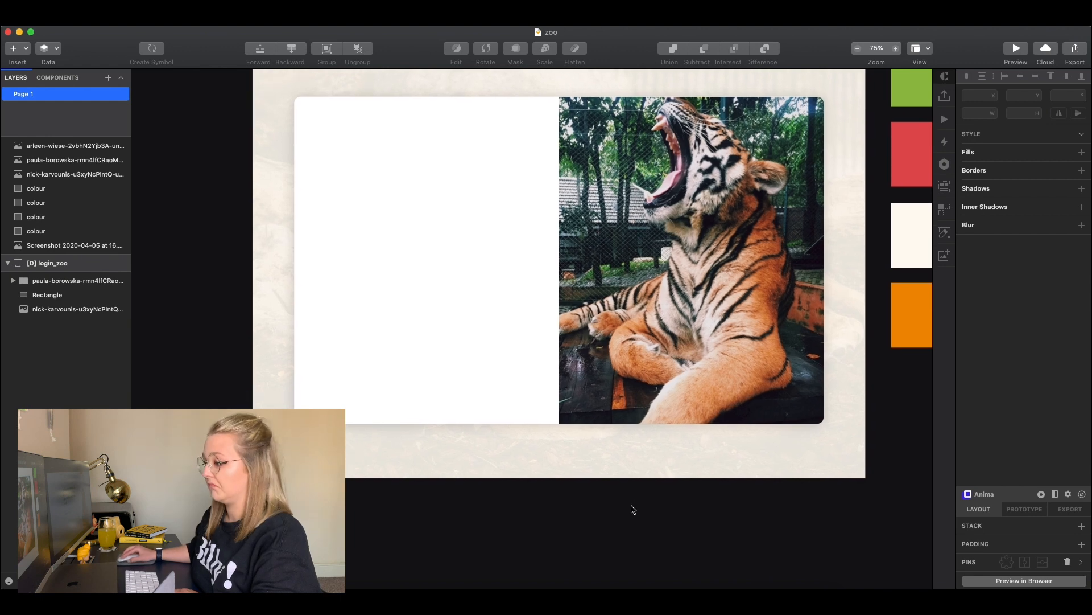
{"action": "key", "text": "super+plus"}
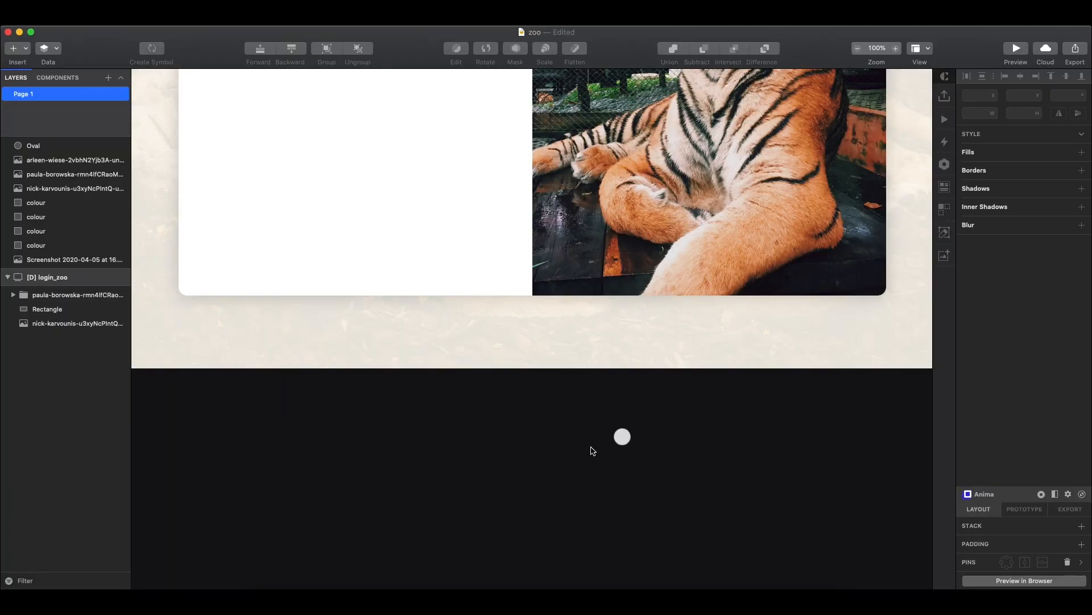
{"action": "key", "text": "super+plus"}
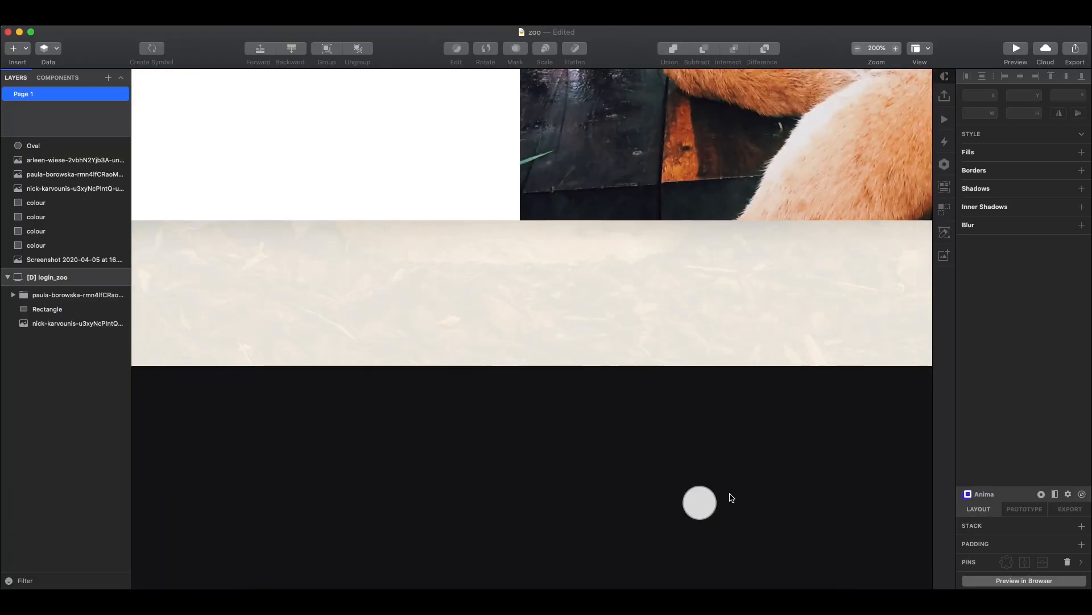
{"action": "left_click_drag", "start_coordinate": [699, 503], "coordinate": [697, 155]}
{"action": "scroll", "coordinate": [703, 189], "scroll_direction": "up", "scroll_amount": 4}
{"action": "key", "text": "alt"}
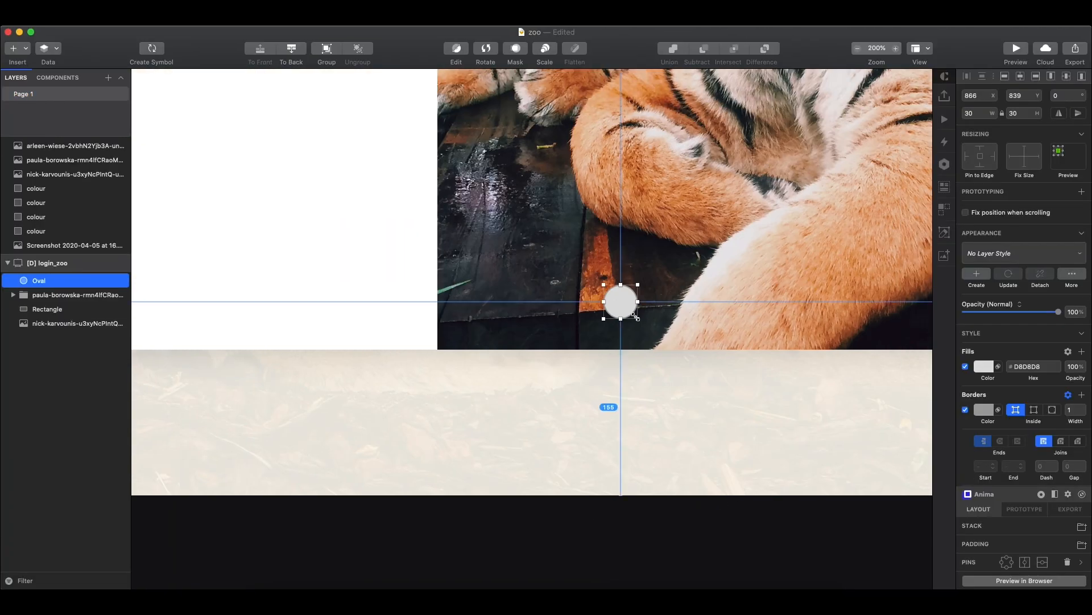
Step: Resize the circle to 24 by 24, remove its fill and give it a white FFFFFF border of width 2
{"action": "key", "text": "Escape"}
{"action": "left_click", "coordinate": [615, 298]}
{"action": "left_click", "coordinate": [965, 409]}
{"action": "left_click", "coordinate": [984, 366]}
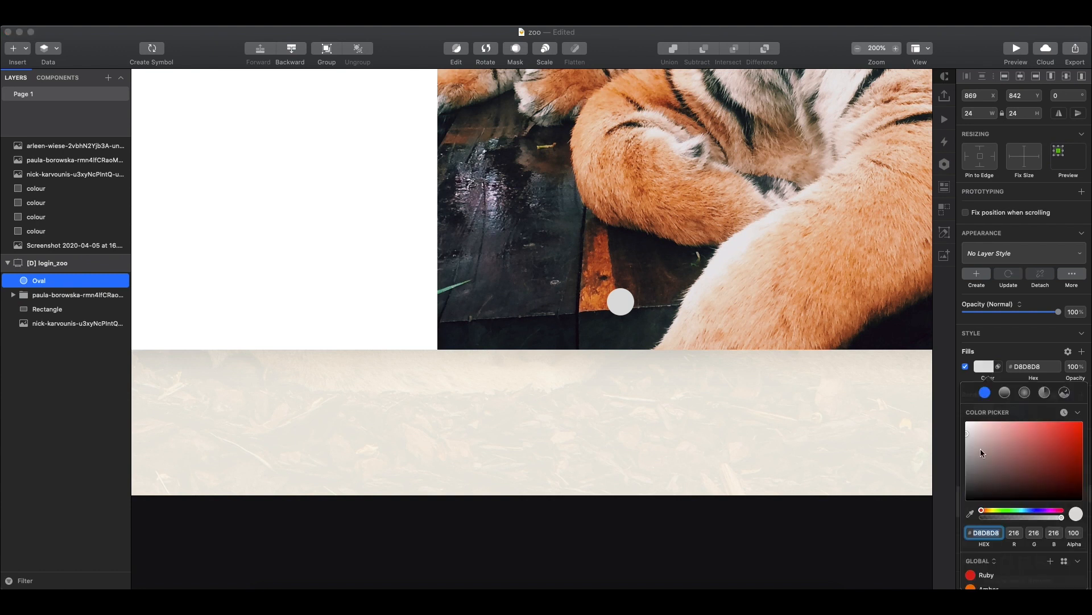
{"action": "left_click", "coordinate": [965, 366]}
{"action": "left_click", "coordinate": [965, 409]}
{"action": "left_click", "coordinate": [984, 409]}
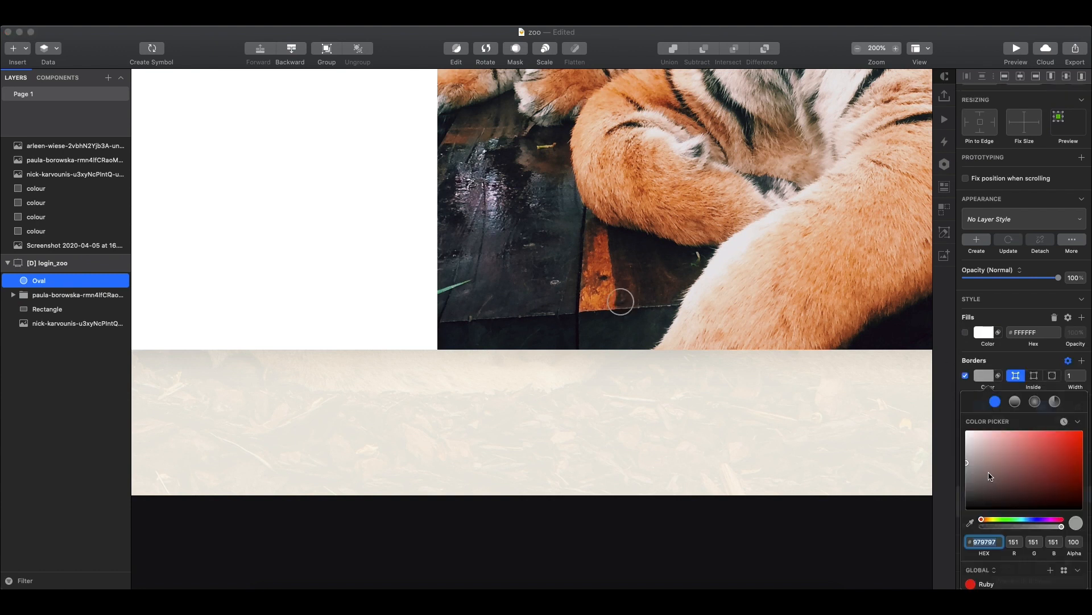
{"action": "type", "text": "6"}
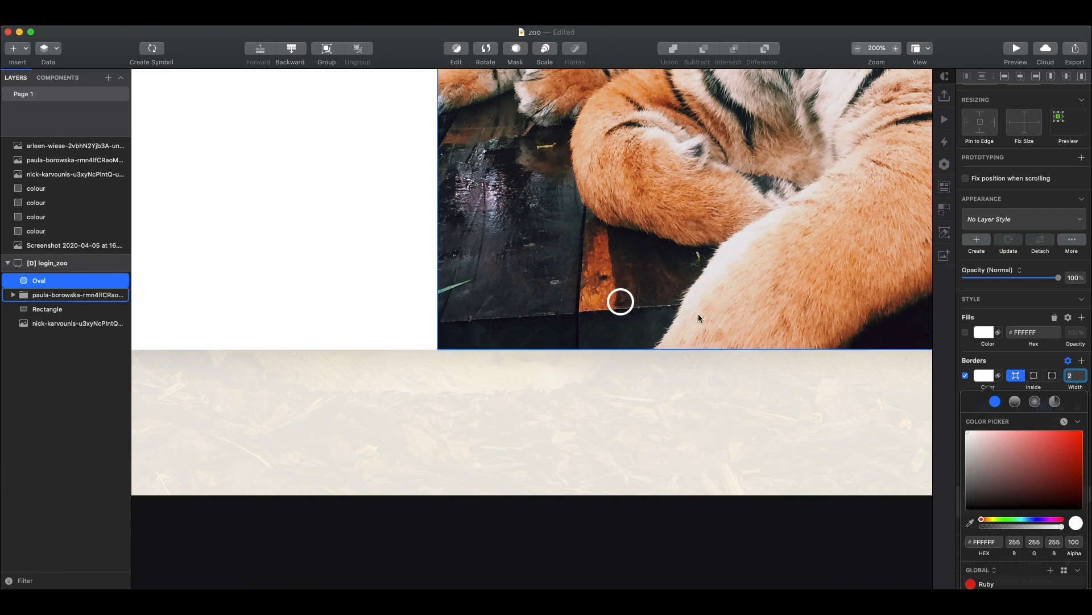
{"action": "key", "text": "super+minus"}
{"action": "scroll", "coordinate": [682, 357], "scroll_direction": "up", "scroll_amount": 3}
{"action": "left_click", "coordinate": [639, 537]}
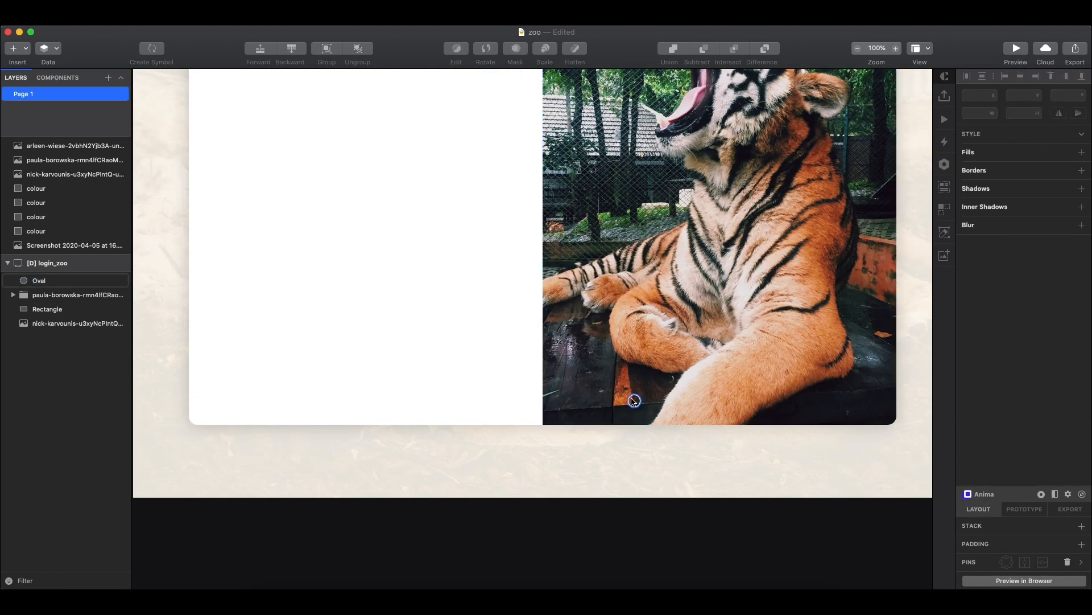
Step: Duplicate the white ring three times to form an evenly spaced row of four over the tiger's paw
{"action": "left_click", "coordinate": [634, 401]}
{"action": "left_click_drag", "start_coordinate": [657, 404], "coordinate": [710, 403], "text": "alt"}
{"action": "left_click", "coordinate": [720, 522]}
{"action": "scroll", "coordinate": [719, 522], "scroll_direction": "down", "scroll_amount": 1}
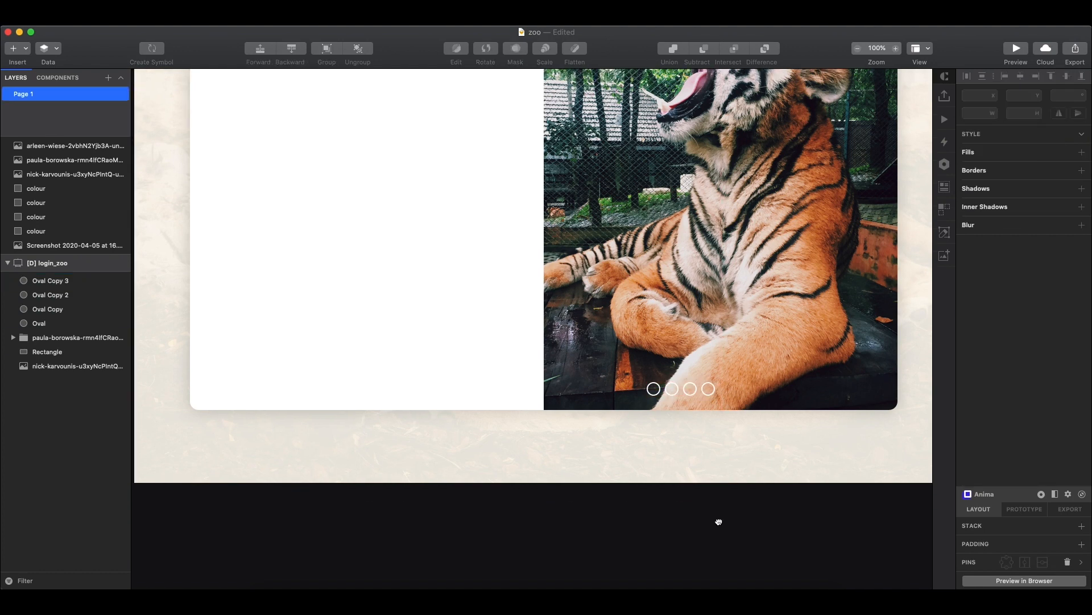
{"action": "key", "text": "super+plus"}
{"action": "key", "text": "super+plus"}
{"action": "left_click_drag", "start_coordinate": [721, 524], "coordinate": [326, 297]}
{"action": "left_click_drag", "start_coordinate": [618, 333], "coordinate": [429, 318]}
{"action": "left_click", "coordinate": [503, 312]}
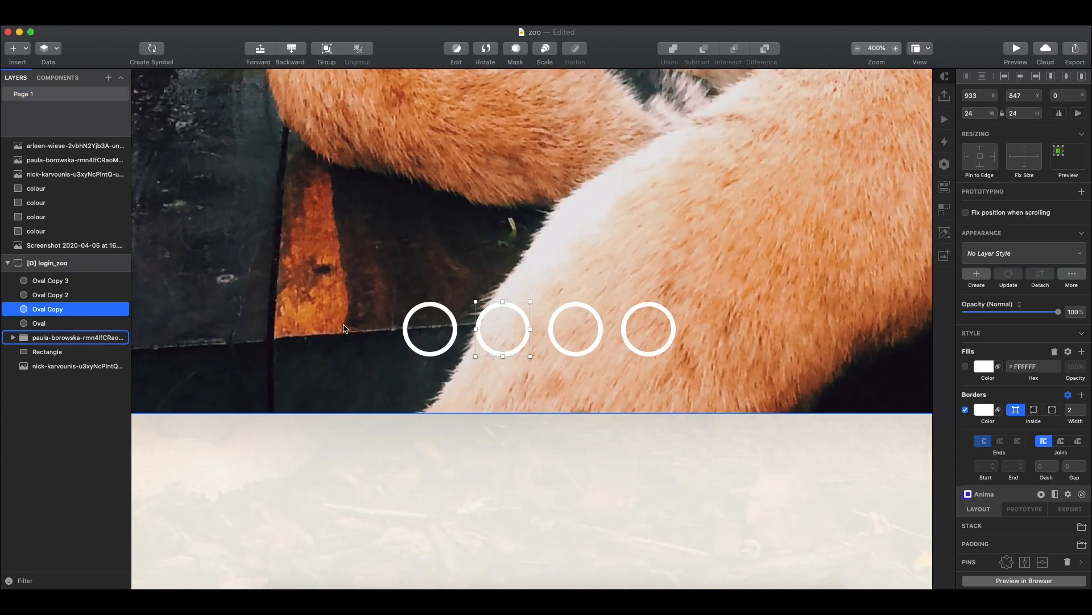
{"action": "left_click_drag", "start_coordinate": [531, 302], "coordinate": [519, 315], "text": "alt"}
{"action": "key", "text": "super+z"}
Step: Paste a copy of the second ring, shrink it about its centre to 14 by 14 and enable its white fill
{"action": "left_click", "coordinate": [453, 422]}
{"action": "left_click", "coordinate": [490, 307]}
{"action": "key", "text": "super+c"}
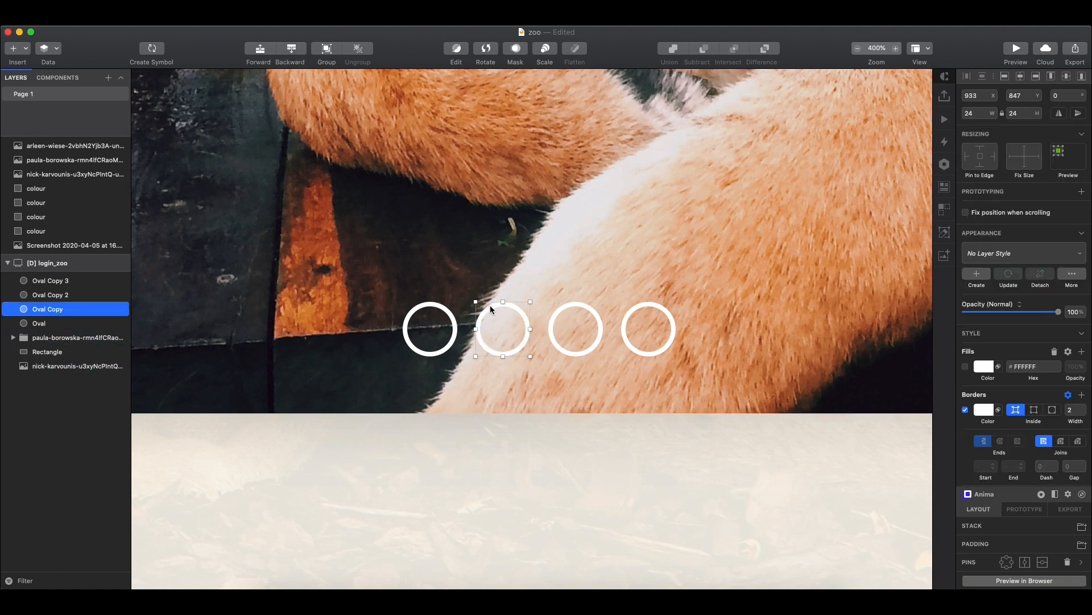
{"action": "key", "text": "super+v"}
{"action": "left_click_drag", "start_coordinate": [530, 355], "coordinate": [520, 343], "text": "alt"}
{"action": "left_click", "coordinate": [974, 368]}
{"action": "left_click", "coordinate": [972, 372]}
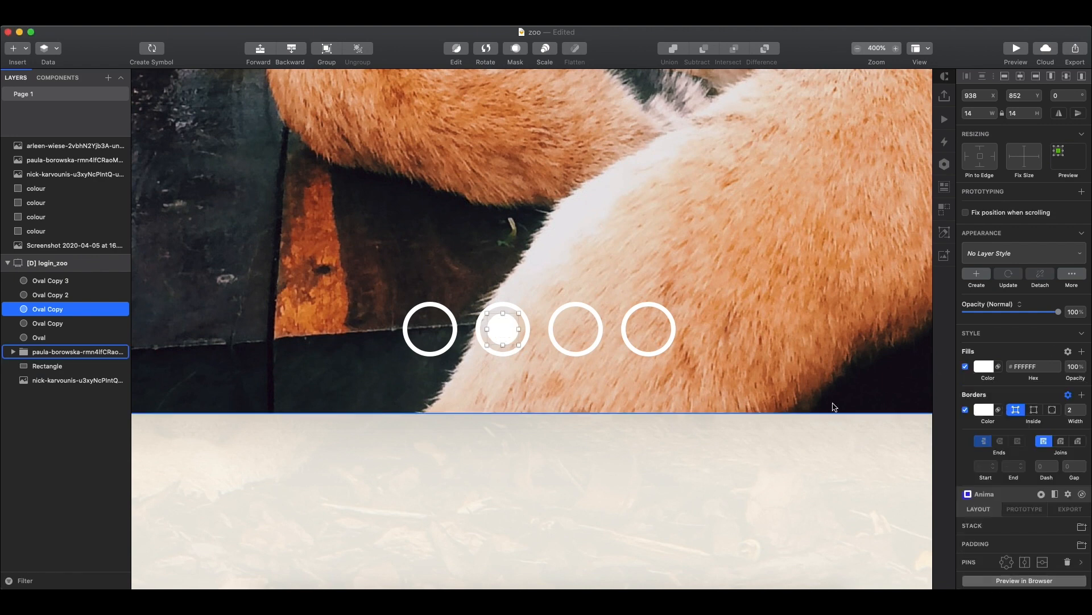
Step: Group the filled white dot with the second ring around it
{"action": "left_click", "coordinate": [532, 471]}
{"action": "key", "text": "super+minus"}
{"action": "left_click", "coordinate": [585, 323]}
{"action": "left_click", "coordinate": [578, 312], "text": "shift"}
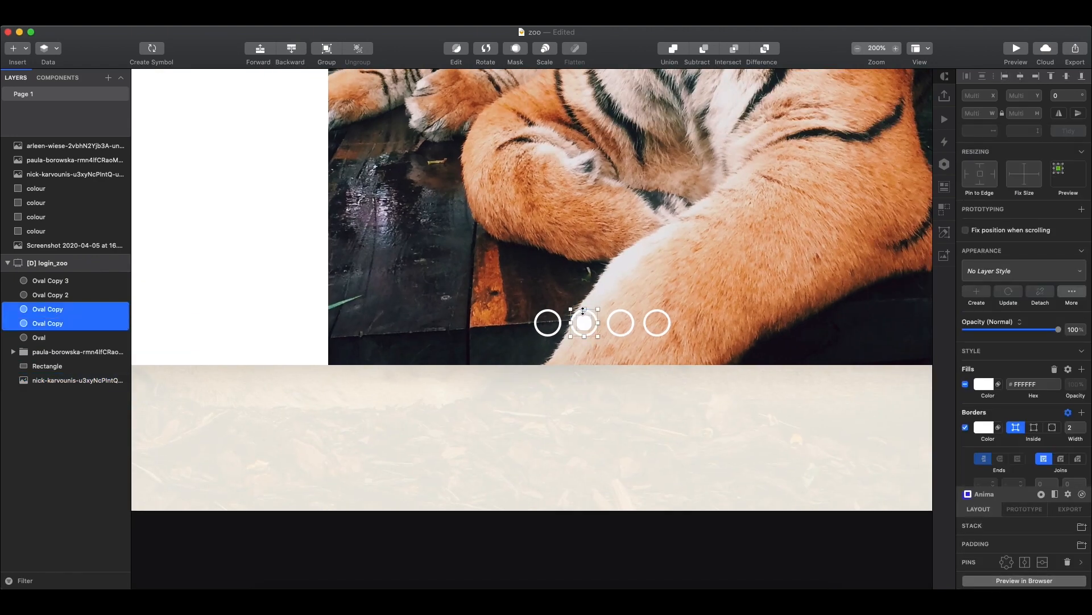
{"action": "key", "text": "super+g"}
Step: Rename the three unfilled ring layers as circle
{"action": "left_click", "coordinate": [548, 323]}
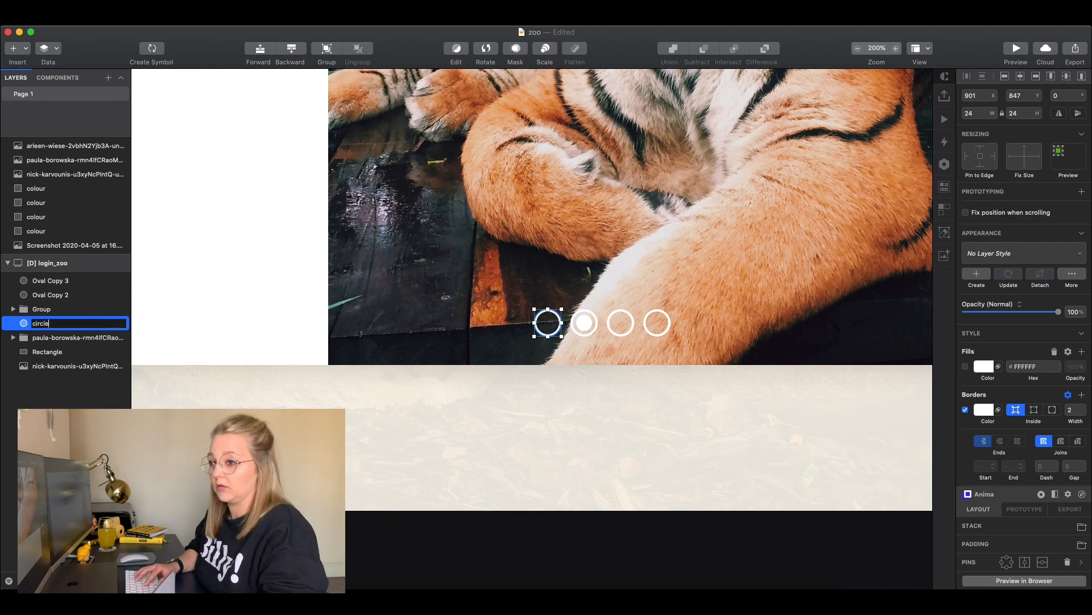
{"action": "left_click", "coordinate": [56, 284]}
{"action": "double_click", "coordinate": [55, 294]}
{"action": "key", "text": "super+v"}
{"action": "key", "text": "super+z"}
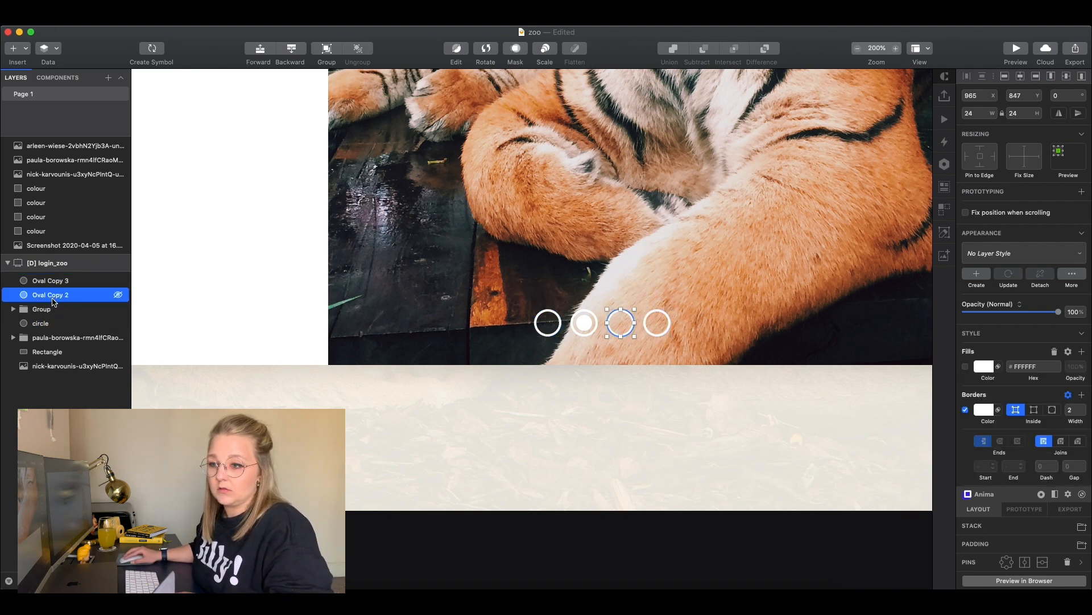
{"action": "left_click", "coordinate": [52, 281]}
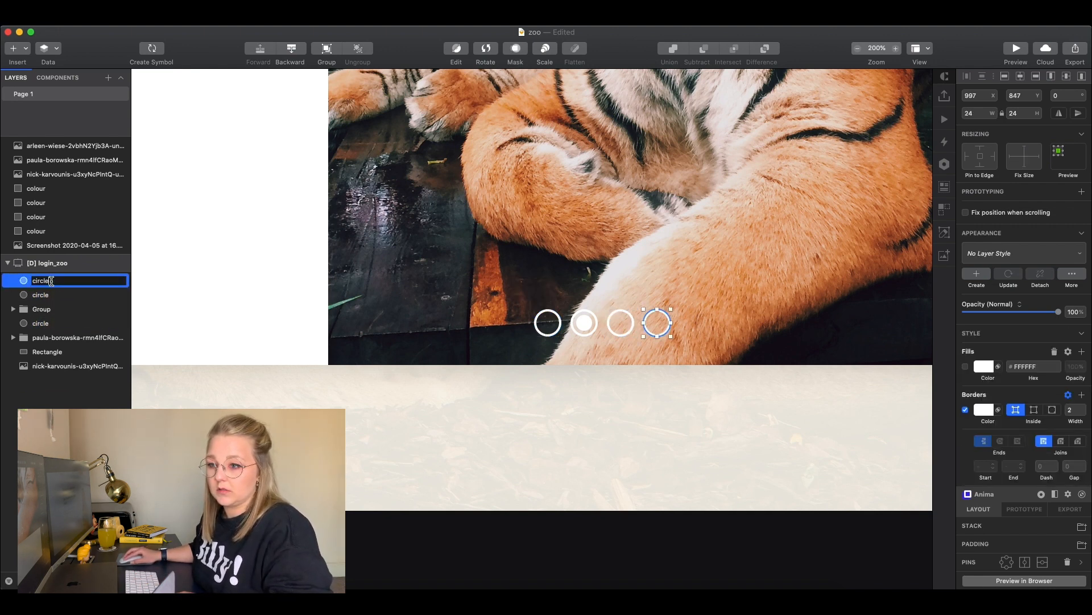
Step: Rename the filled ring's group as circle_select, the masked tiger group as image and the two background layers as bg
{"action": "left_click", "coordinate": [38, 310]}
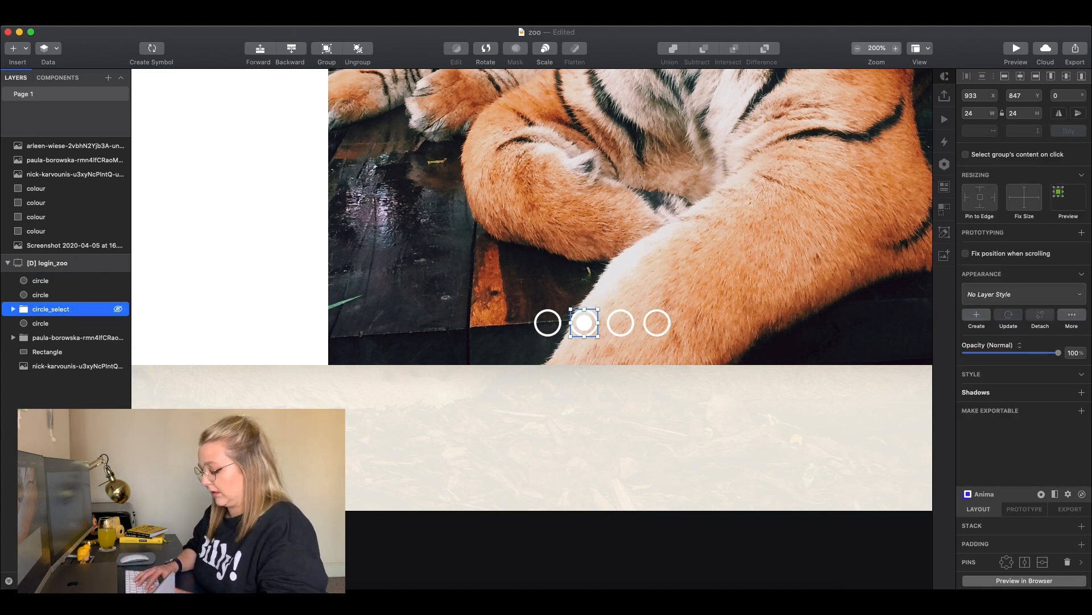
{"action": "left_click", "coordinate": [39, 339]}
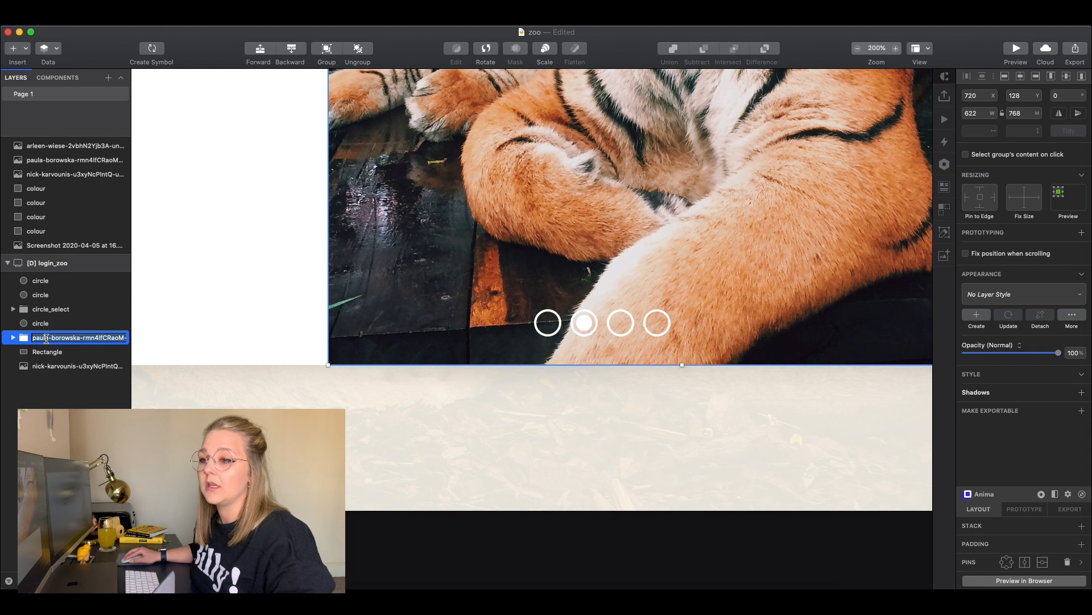
{"action": "left_click", "coordinate": [55, 366]}
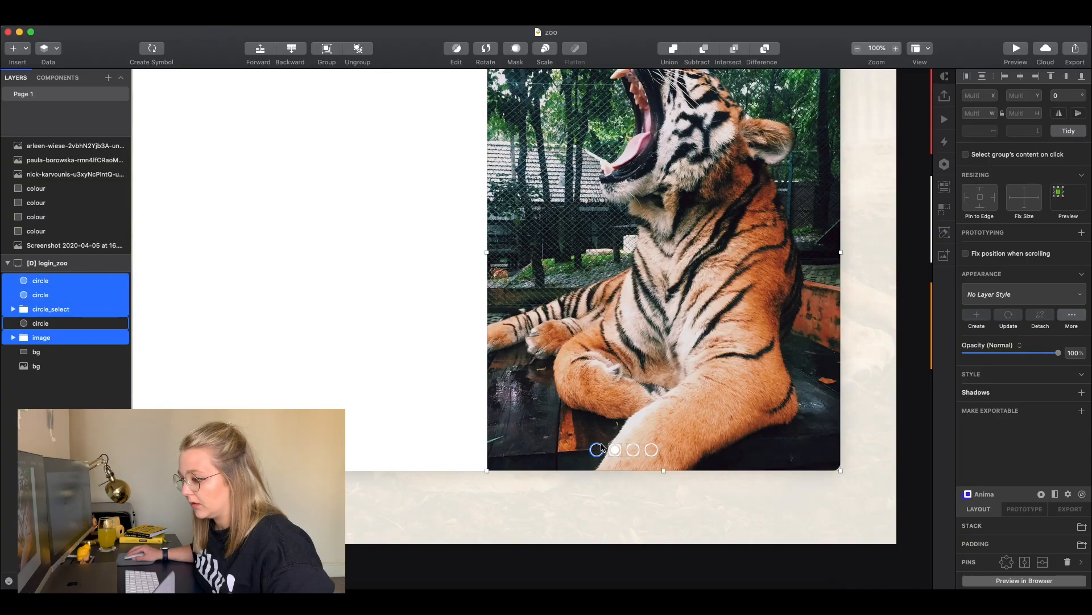
Step: Combine the four circles into a horizontal Anima stack with spacing 8, centred near the bottom of the tiger photo
{"action": "left_click", "coordinate": [602, 447], "text": "shift"}
{"action": "left_click", "coordinate": [623, 439], "text": "shift"}
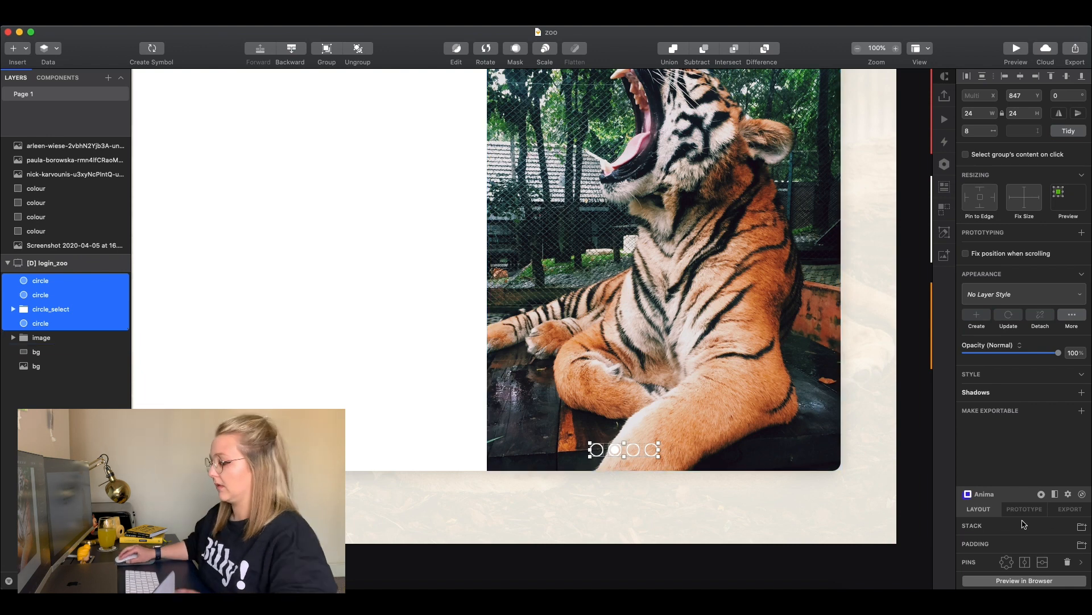
{"action": "left_click", "coordinate": [1078, 527]}
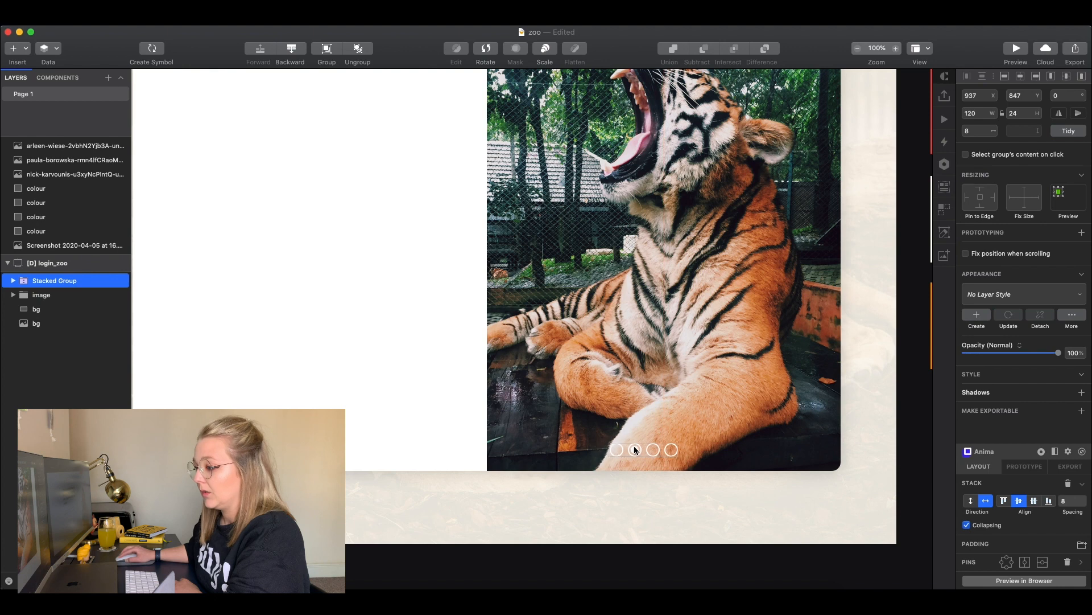
{"action": "double_click", "coordinate": [655, 450]}
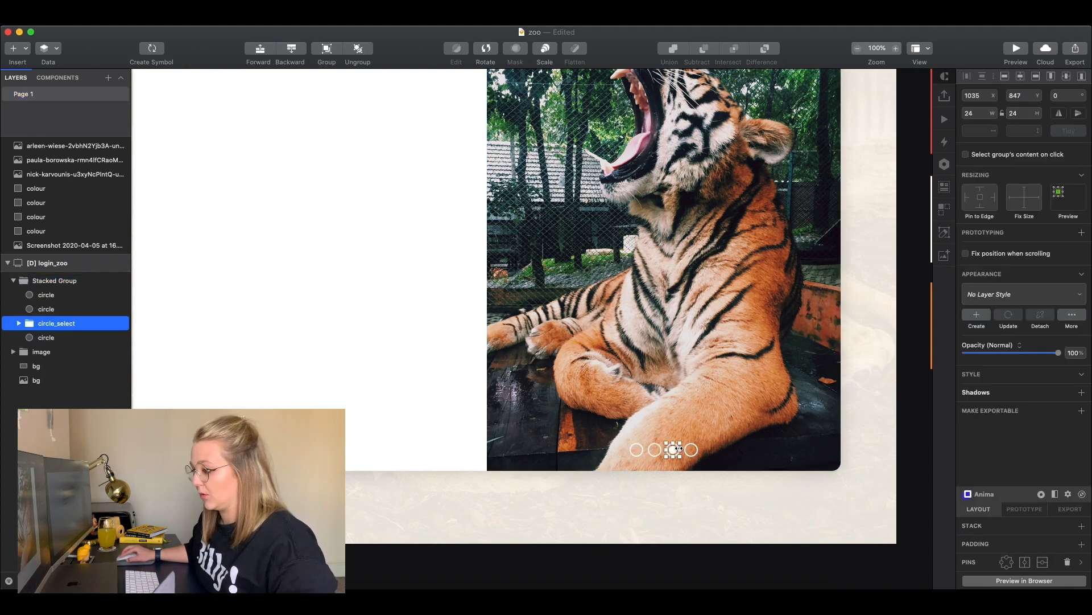
{"action": "left_click", "coordinate": [624, 565]}
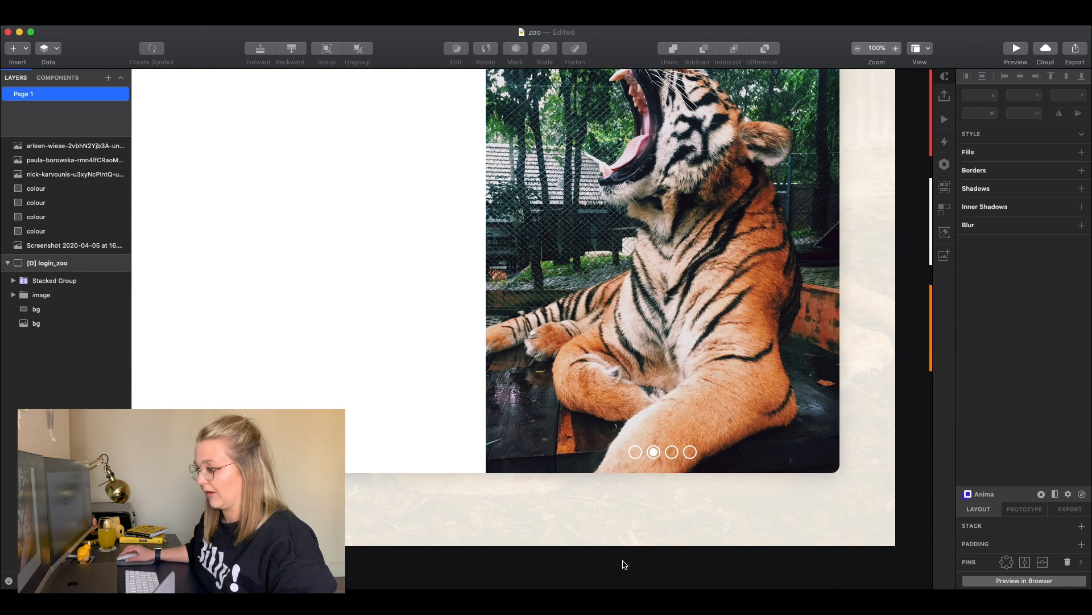
Step: Draw a borderless grey placeholder rectangle about 283 by 164 near the top of the card's white left half
{"action": "key", "text": "super+minus"}
{"action": "scroll", "coordinate": [642, 515], "scroll_direction": "left", "scroll_amount": 5}
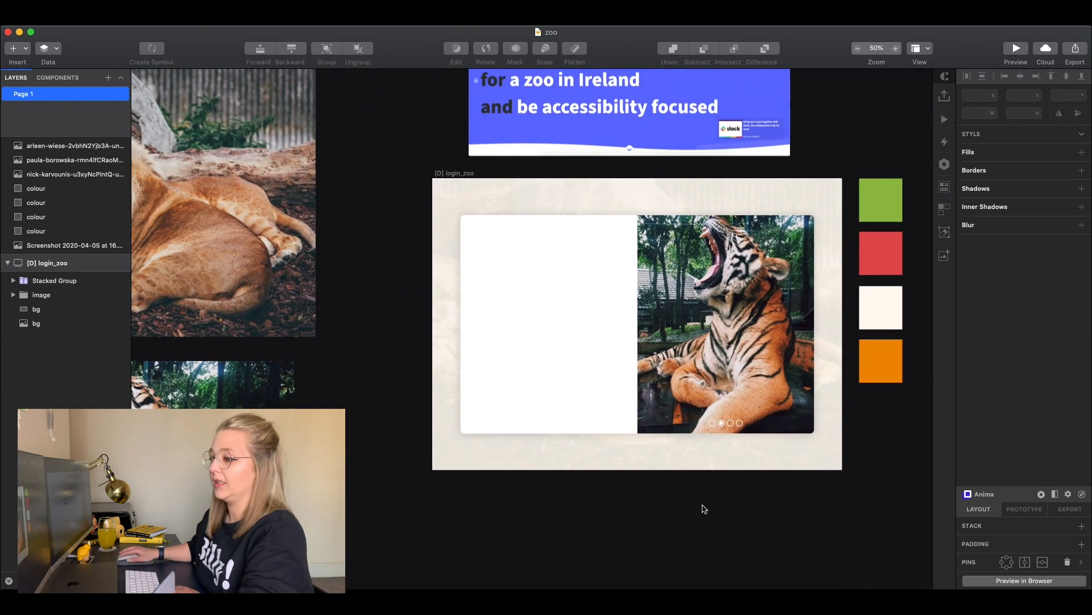
{"action": "scroll", "coordinate": [701, 503], "scroll_direction": "up", "scroll_amount": 3}
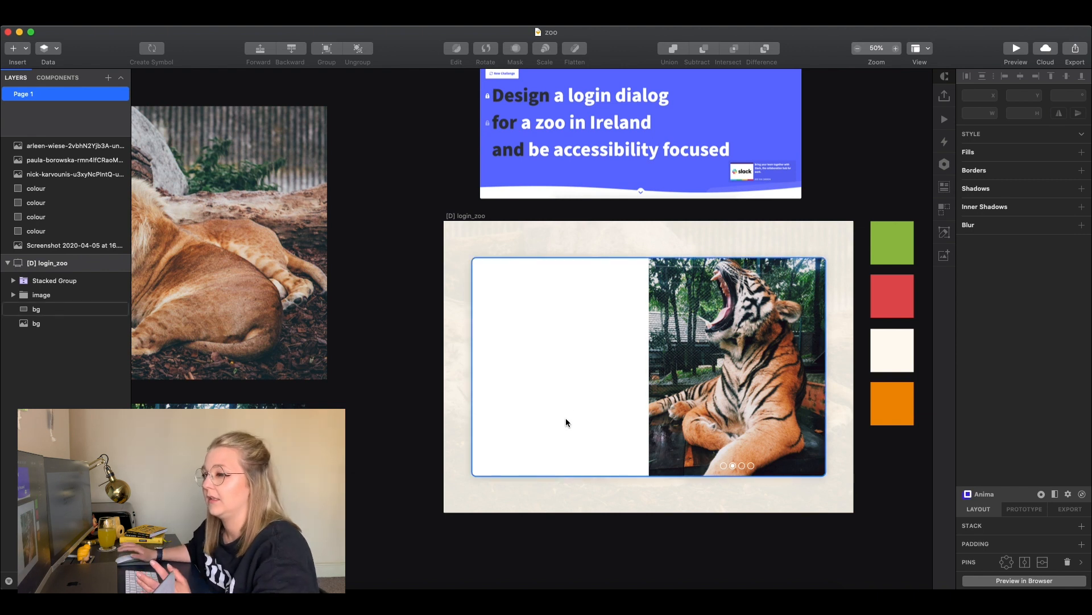
{"action": "scroll", "coordinate": [376, 330], "scroll_direction": "down", "scroll_amount": 3}
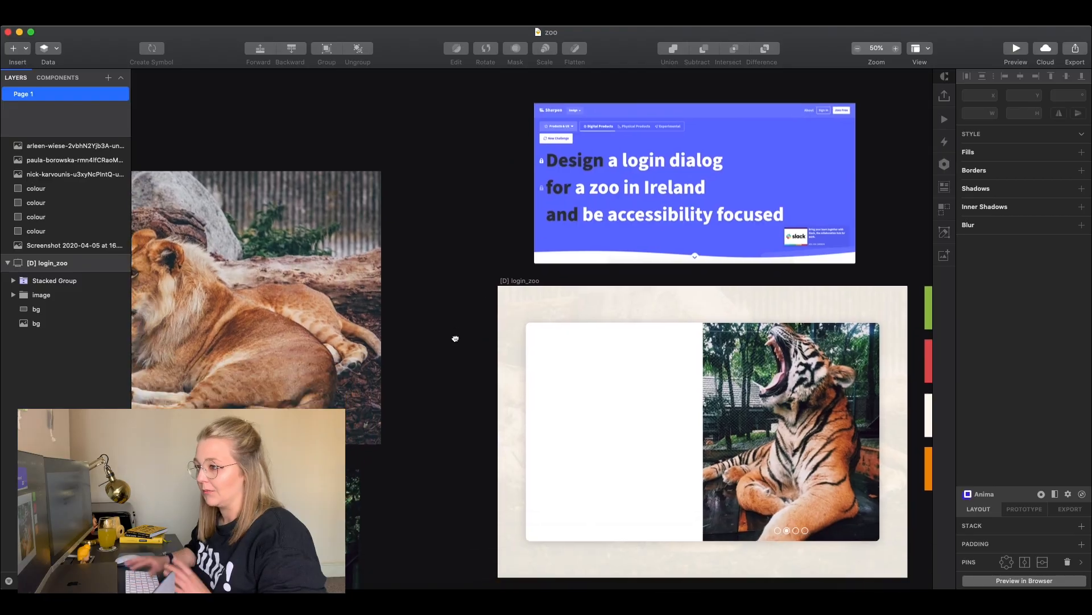
{"action": "scroll", "coordinate": [453, 335], "scroll_direction": "down", "scroll_amount": 2}
{"action": "mouse_move", "coordinate": [450, 333]}
{"action": "left_mouse_down"}
{"action": "mouse_move", "coordinate": [417, 255]}
{"action": "mouse_move", "coordinate": [437, 215]}
{"action": "mouse_move", "coordinate": [393, 234]}
{"action": "left_mouse_up"}
{"action": "key", "text": "r"}
{"action": "left_click_drag", "start_coordinate": [514, 204], "coordinate": [596, 248]}
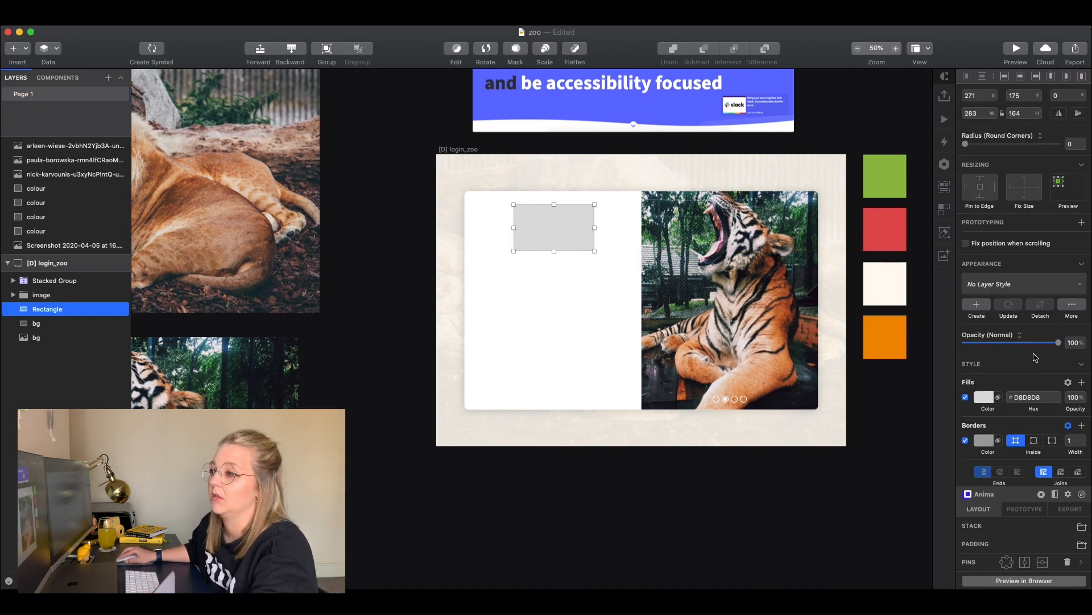
{"action": "left_click", "coordinate": [402, 208]}
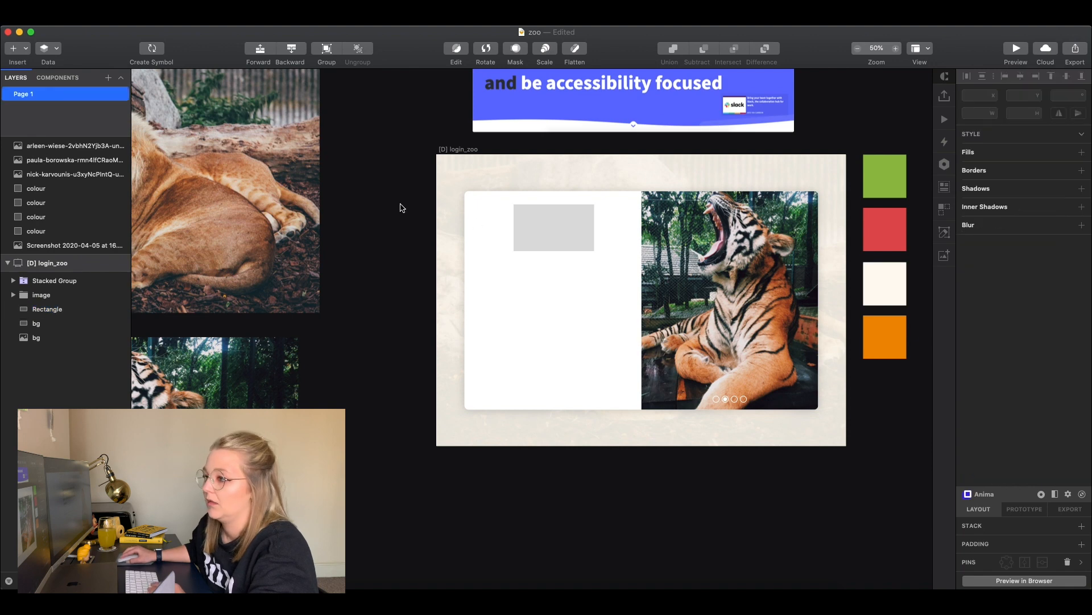
Step: Draw an input field rectangle about 434 wide below the placeholder, with height 48, no fill and corner radius 4
{"action": "scroll", "coordinate": [403, 208], "scroll_direction": "up", "scroll_amount": 5}
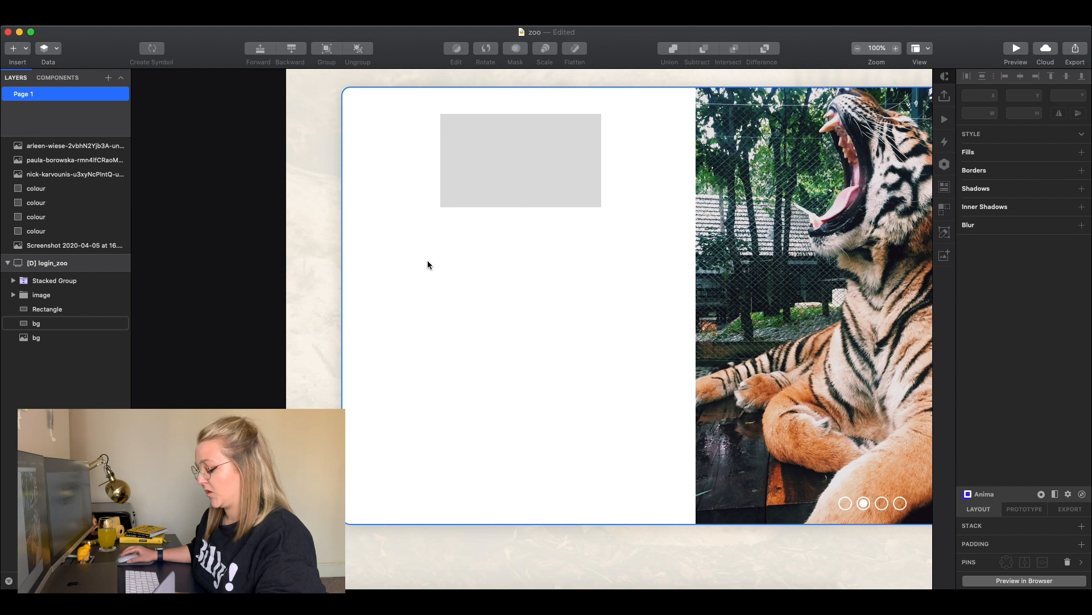
{"action": "key", "text": "r"}
{"action": "left_click_drag", "start_coordinate": [529, 324], "coordinate": [625, 326]}
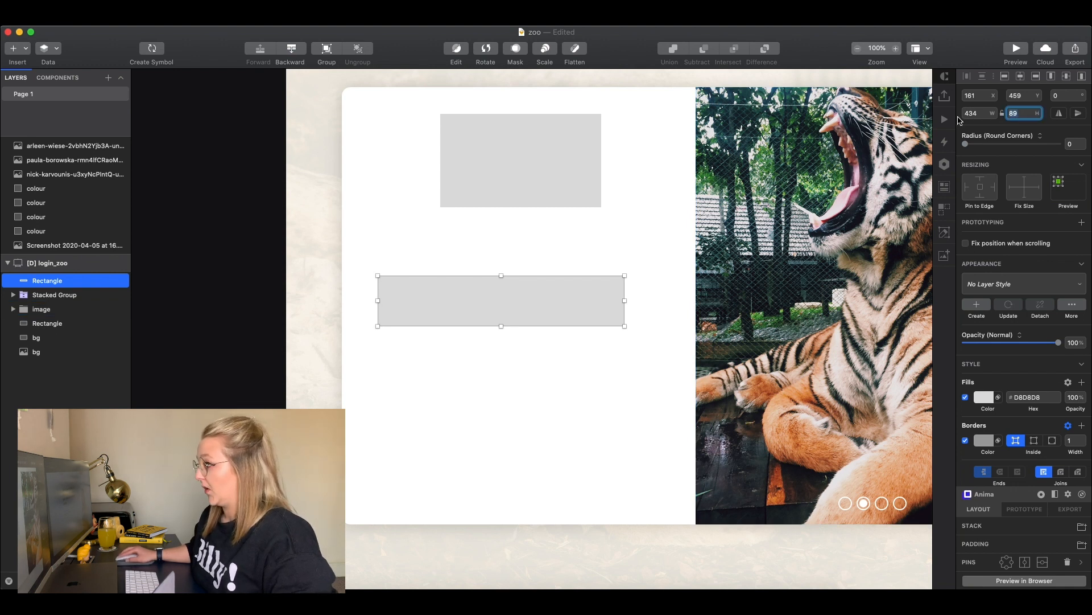
{"action": "key", "text": "Return"}
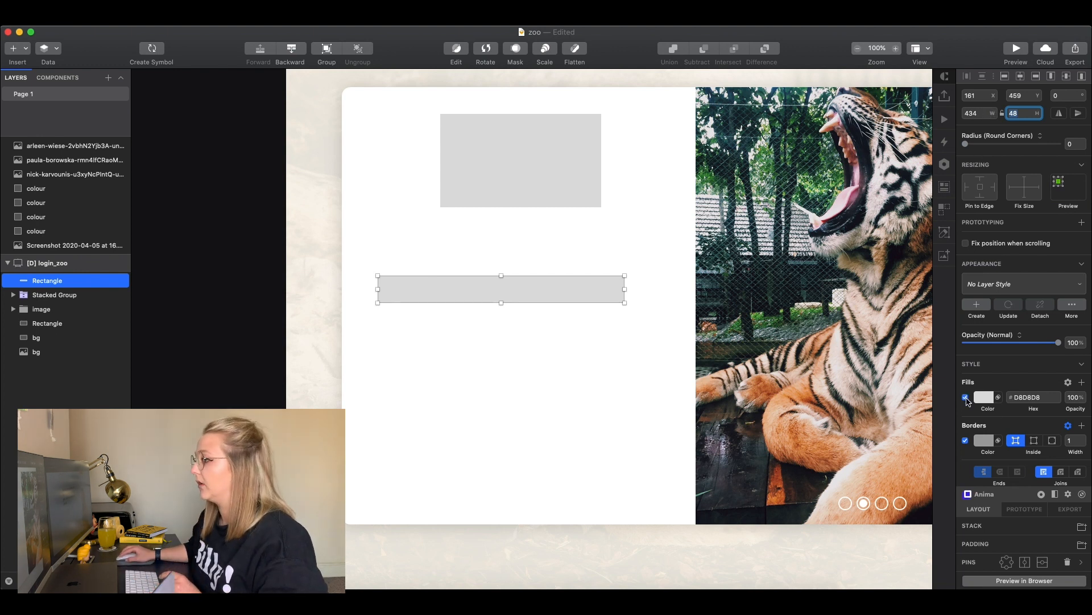
{"action": "left_click", "coordinate": [965, 397]}
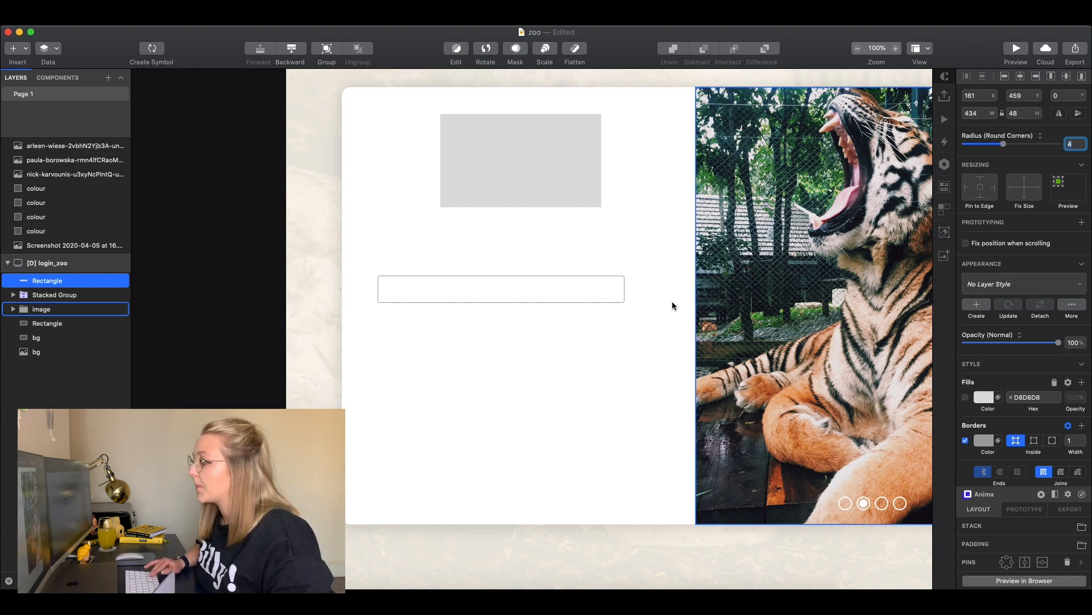
{"action": "left_click", "coordinate": [163, 339]}
Step: Move the input field to X 196, centring it in the card's white left half
{"action": "key", "text": "super+plus"}
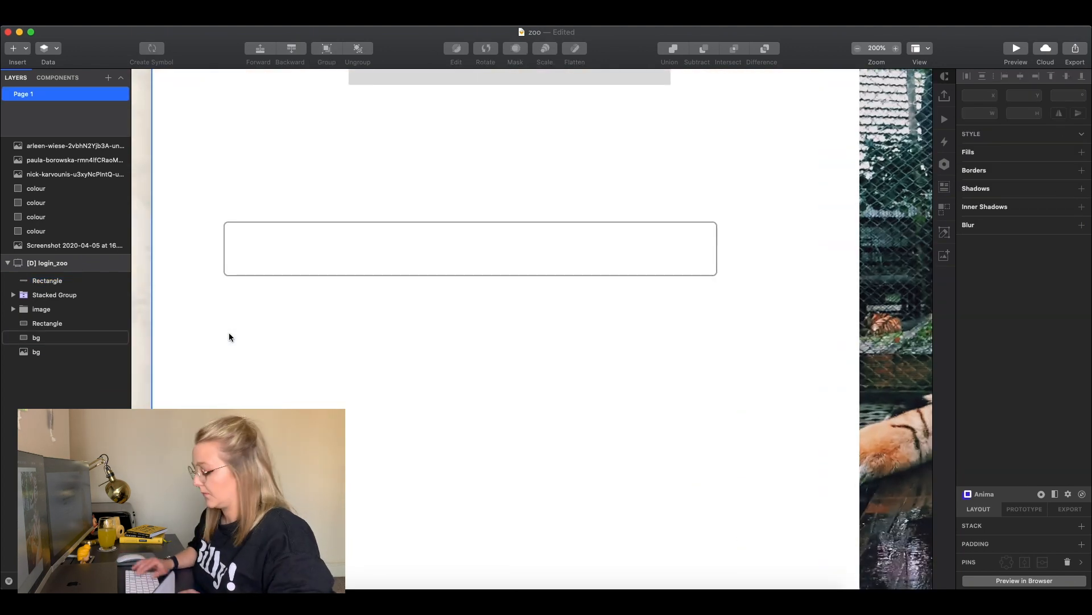
{"action": "scroll", "coordinate": [229, 337], "scroll_direction": "up", "scroll_amount": 4}
{"action": "left_click_drag", "start_coordinate": [312, 324], "coordinate": [344, 325]}
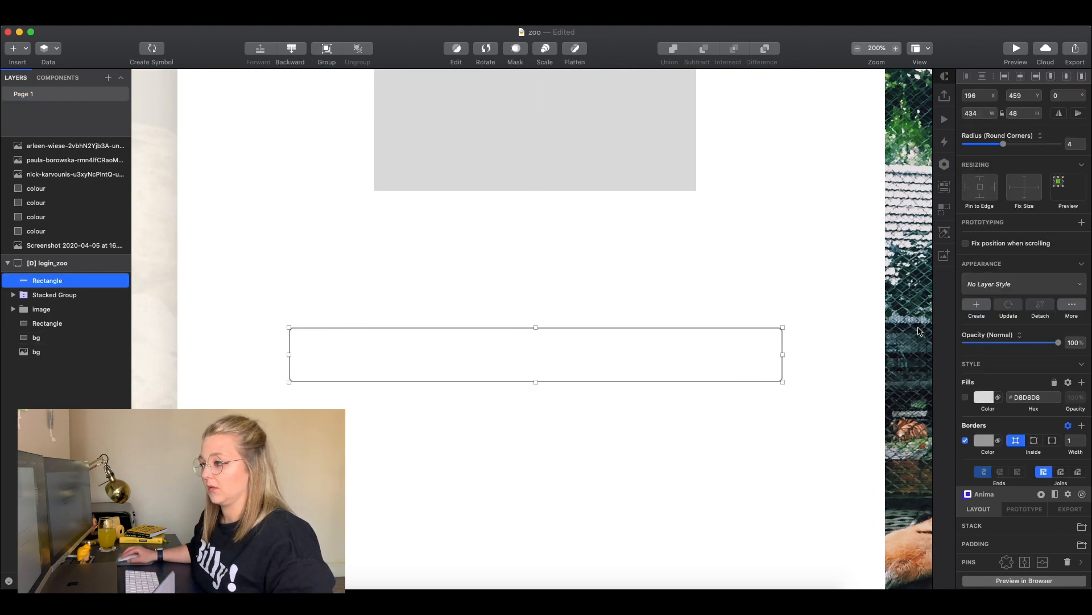
{"action": "key", "text": "alt"}
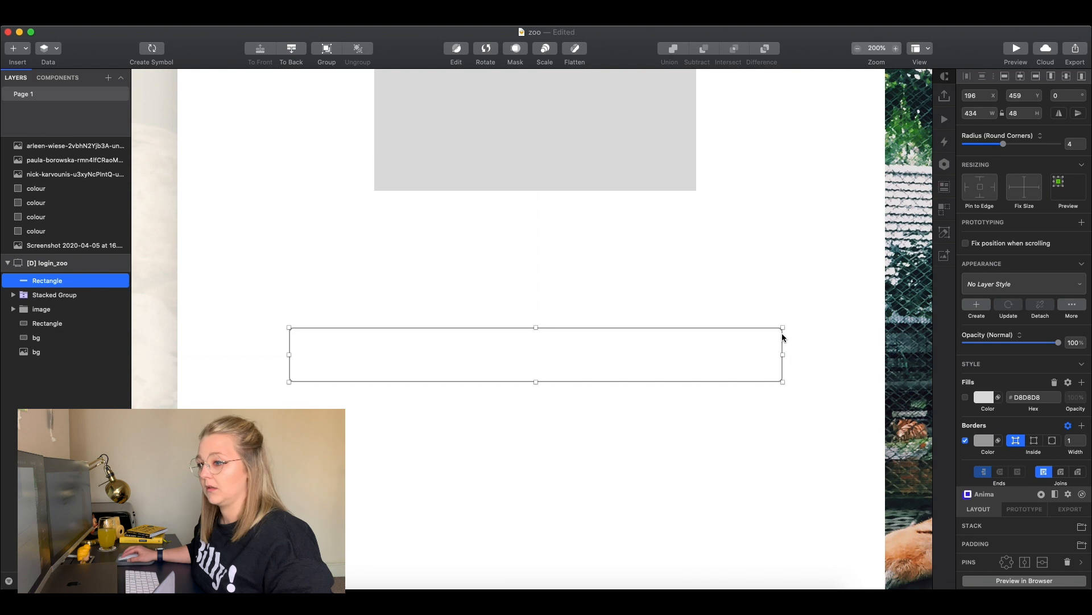
Step: Lighten the input field's border colour to DCDCDC
{"action": "left_click", "coordinate": [992, 439]}
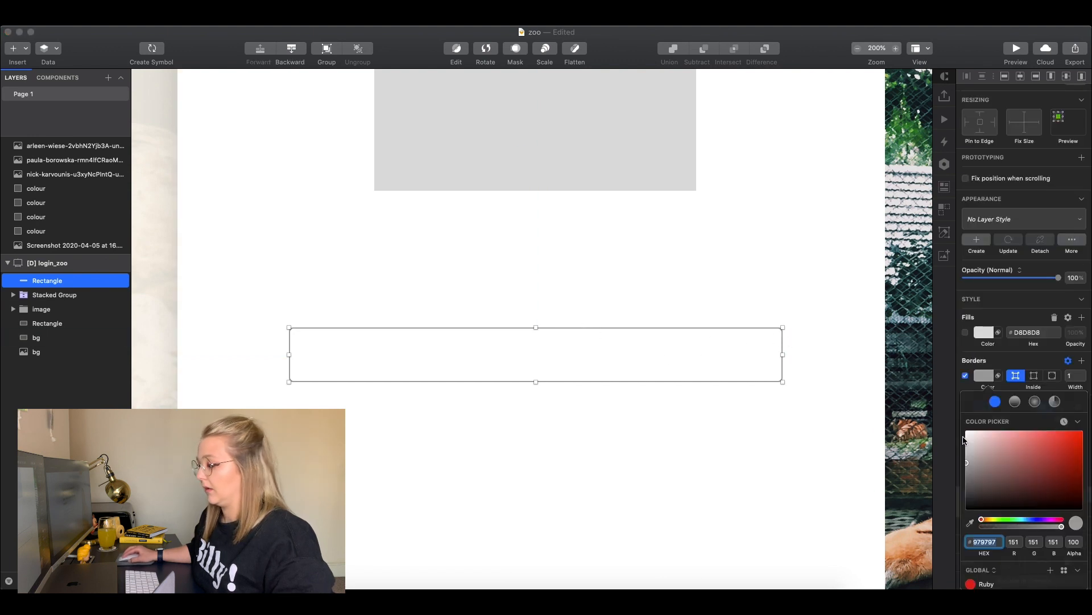
{"action": "left_click_drag", "start_coordinate": [969, 449], "coordinate": [957, 446]}
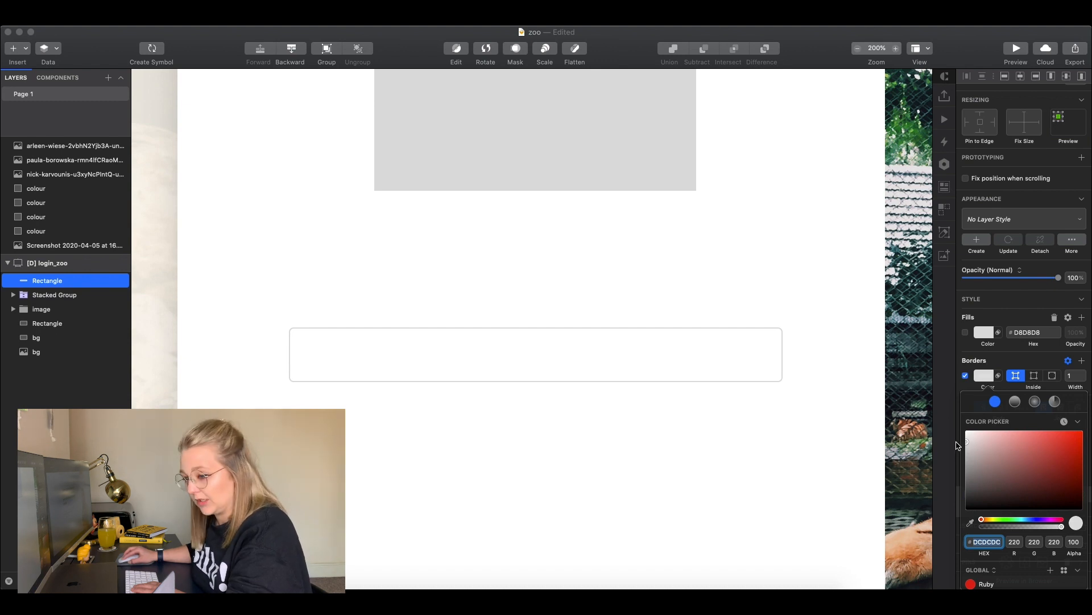
{"action": "left_click", "coordinate": [529, 435]}
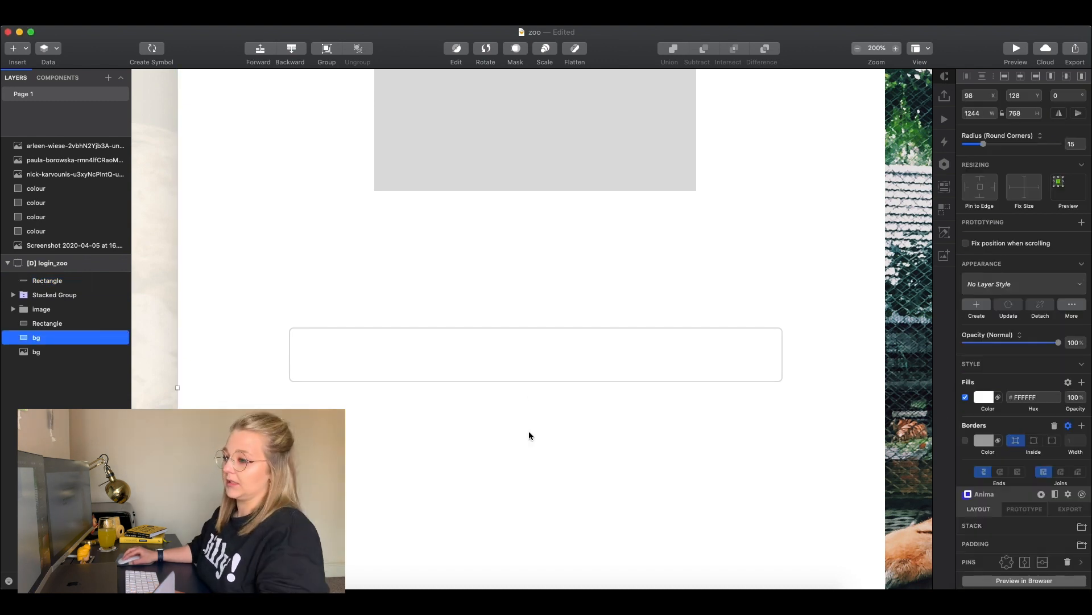
{"action": "key", "text": "super+0"}
{"action": "left_click", "coordinate": [263, 336]}
{"action": "left_click_drag", "start_coordinate": [261, 337], "coordinate": [301, 322]}
{"action": "key", "text": "super+plus"}
{"action": "key", "text": "super+0"}
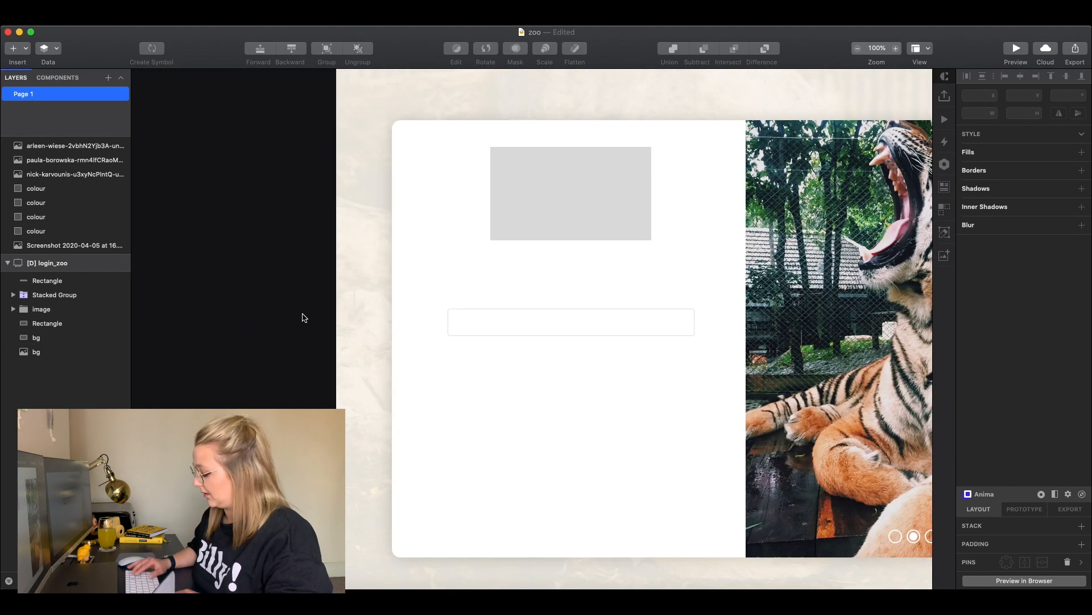
Step: Add an "Email" text below the input field and colour it black
{"action": "scroll", "coordinate": [341, 290], "scroll_direction": "down", "scroll_amount": 3}
{"action": "key", "text": "r"}
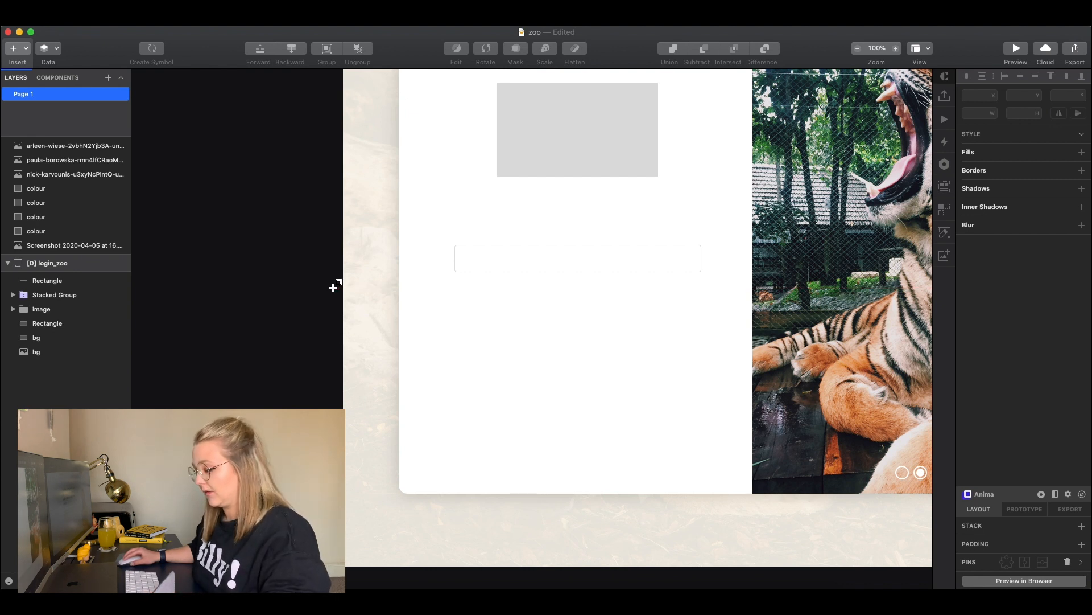
{"action": "left_click", "coordinate": [537, 296]}
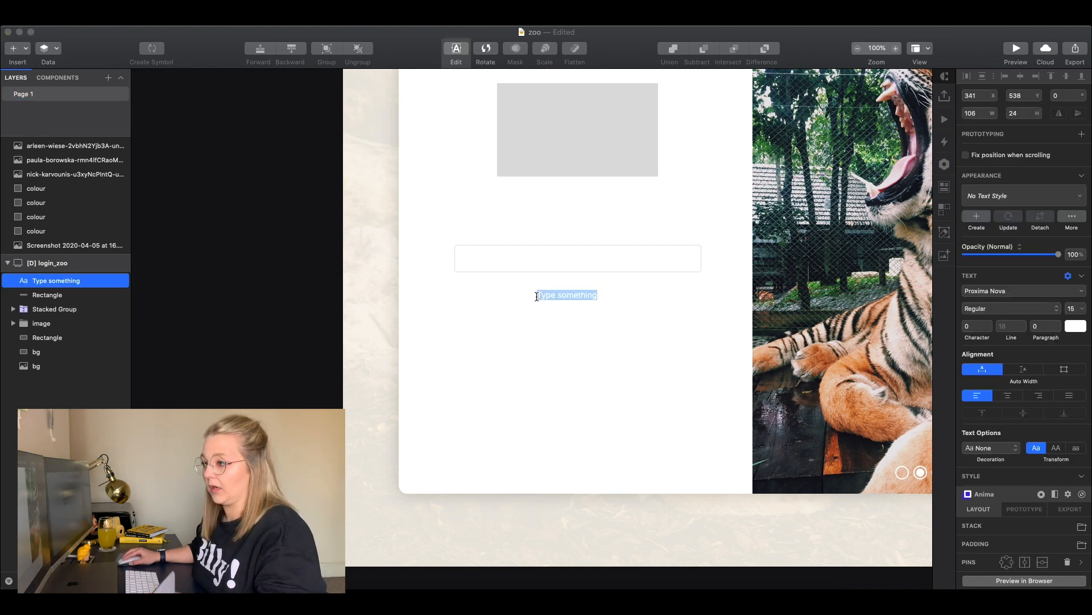
{"action": "type", "text": "Email"}
{"action": "left_click", "coordinate": [1066, 329]}
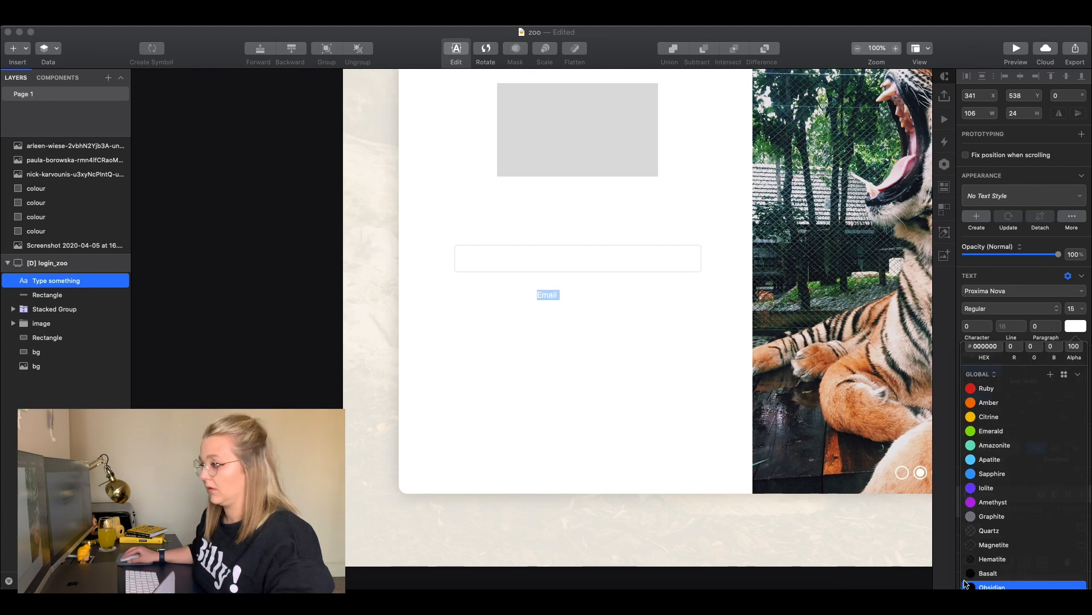
{"action": "left_click", "coordinate": [307, 283]}
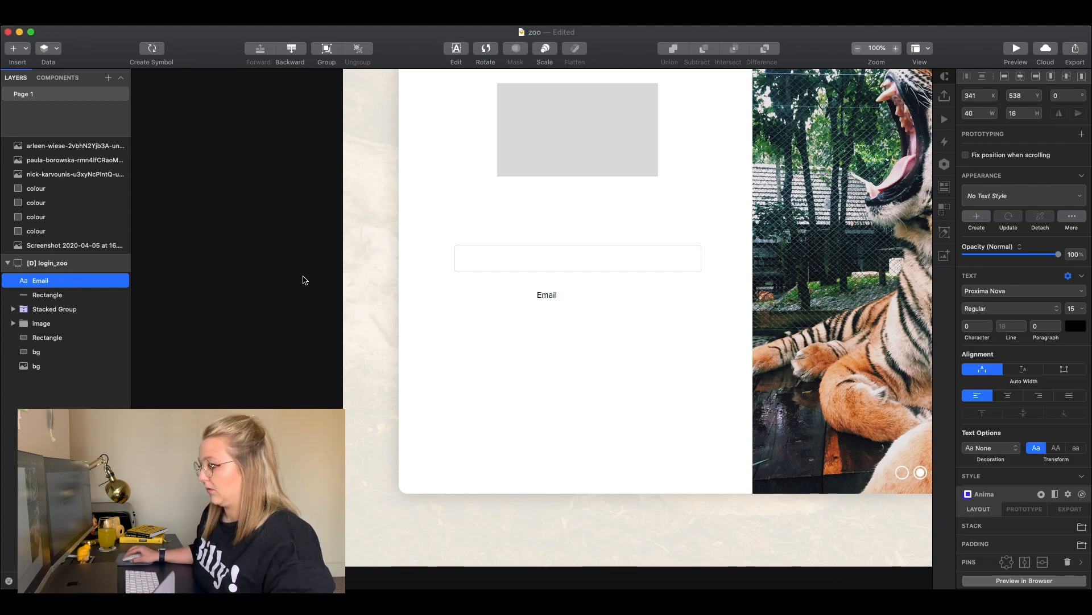
Step: Move the Email label just above the input field, flush with its left edge at X 196, Y 433
{"action": "scroll", "coordinate": [395, 341], "scroll_direction": "up", "scroll_amount": 3}
{"action": "left_click_drag", "start_coordinate": [586, 363], "coordinate": [496, 309]}
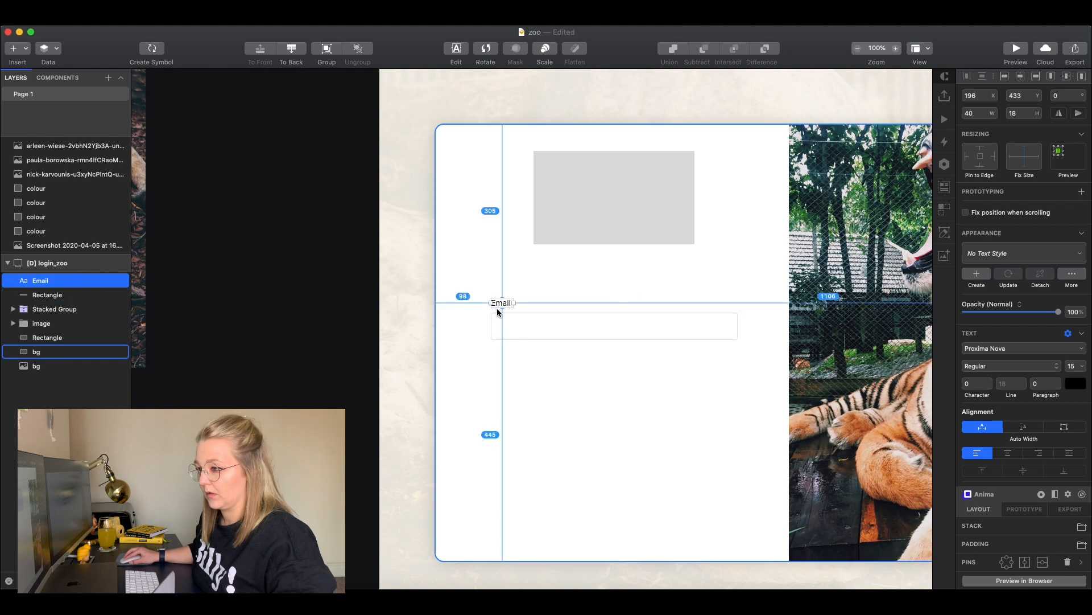
{"action": "left_click", "coordinate": [319, 306]}
{"action": "key", "text": "super+plus"}
{"action": "left_click_drag", "start_coordinate": [322, 309], "coordinate": [241, 347]}
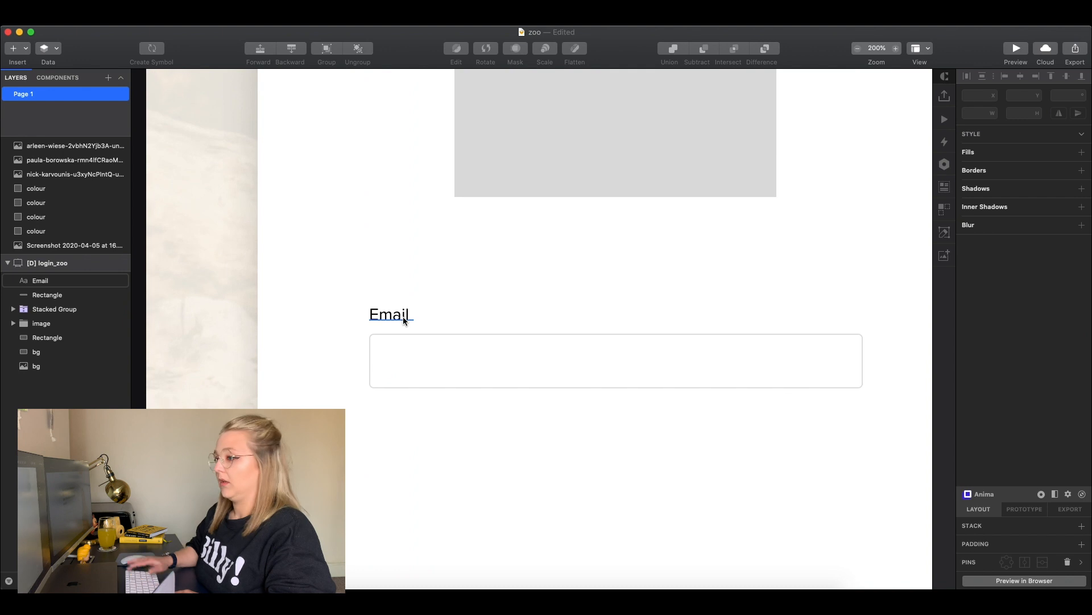
Step: Set the Email label's font size to 18 and its position to X 196, Y 430
{"action": "left_click", "coordinate": [402, 316]}
{"action": "left_click_drag", "start_coordinate": [575, 295], "coordinate": [517, 279]}
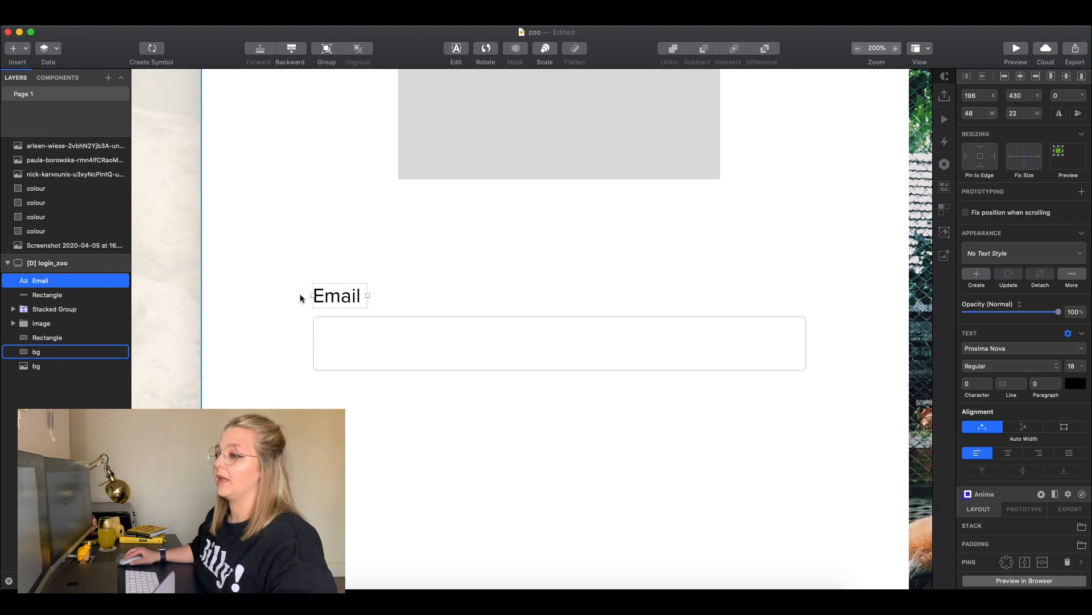
{"action": "left_click", "coordinate": [210, 281]}
Step: Change the Email label's typeface to Museo Sans Rounded, weight 500
{"action": "left_click", "coordinate": [334, 294]}
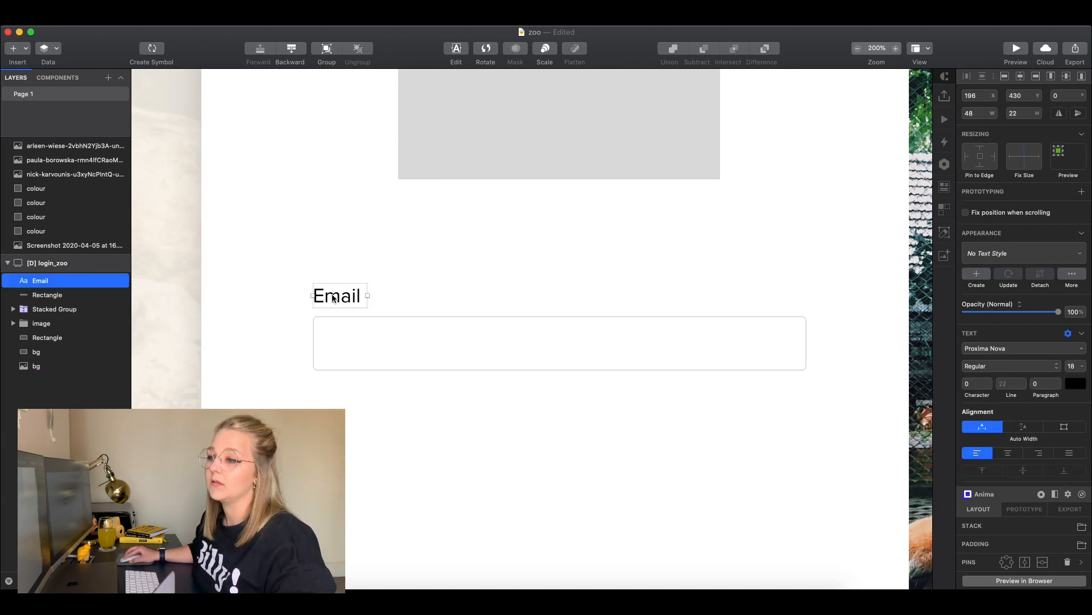
{"action": "left_click", "coordinate": [973, 349]}
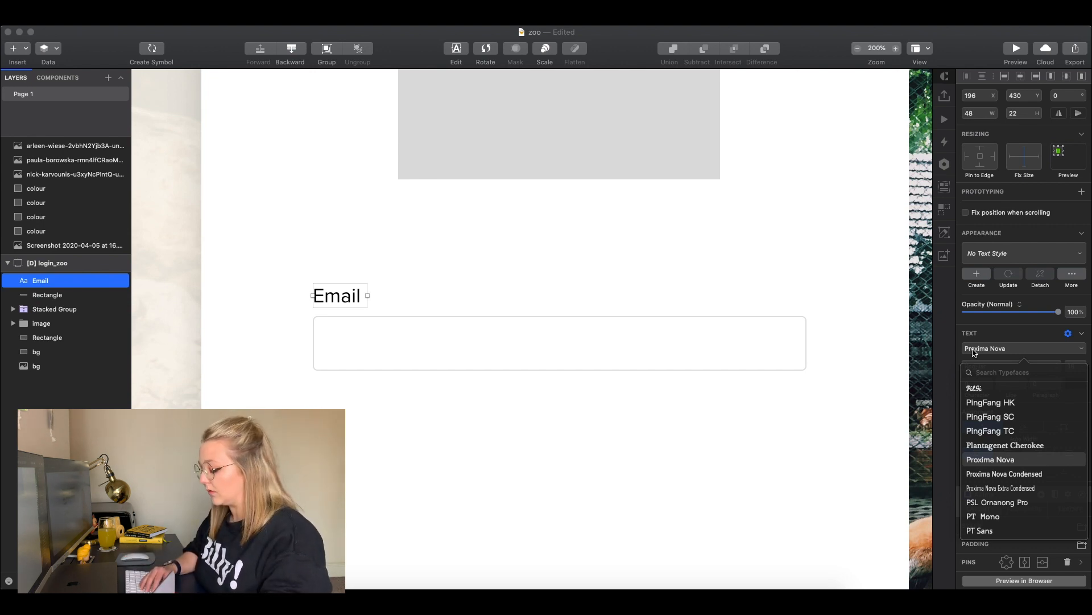
{"action": "type", "text": "m"}
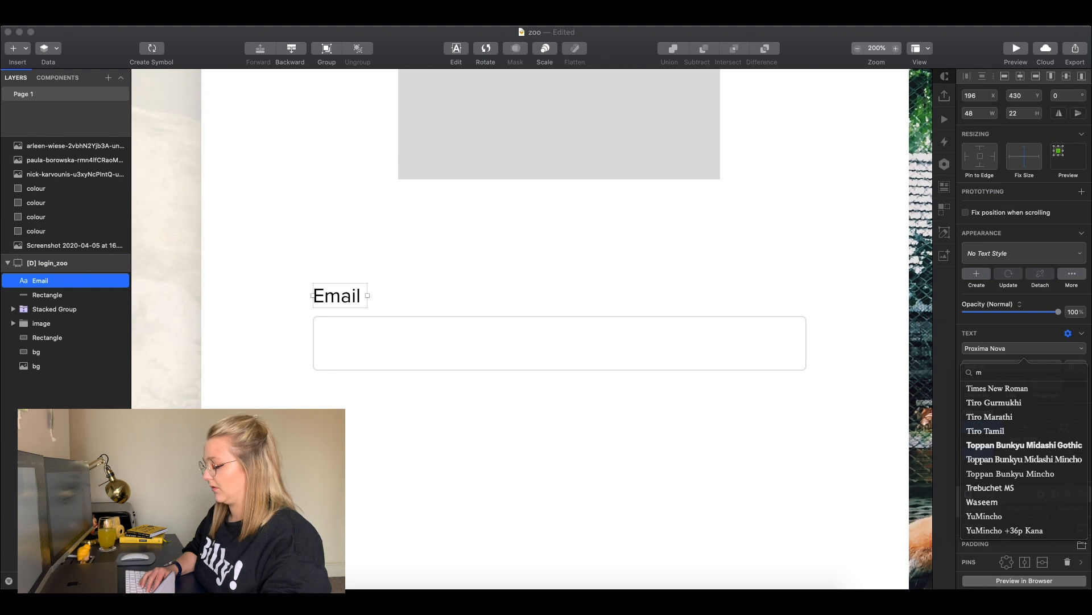
{"action": "type", "text": "u"}
{"action": "key", "text": "Down"}
{"action": "key", "text": "Down"}
{"action": "key", "text": "Down"}
{"action": "key", "text": "Down"}
{"action": "key", "text": "Down"}
{"action": "key", "text": "Down"}
{"action": "key", "text": "Down"}
{"action": "key", "text": "Down"}
{"action": "key", "text": "Down"}
{"action": "key", "text": "Down"}
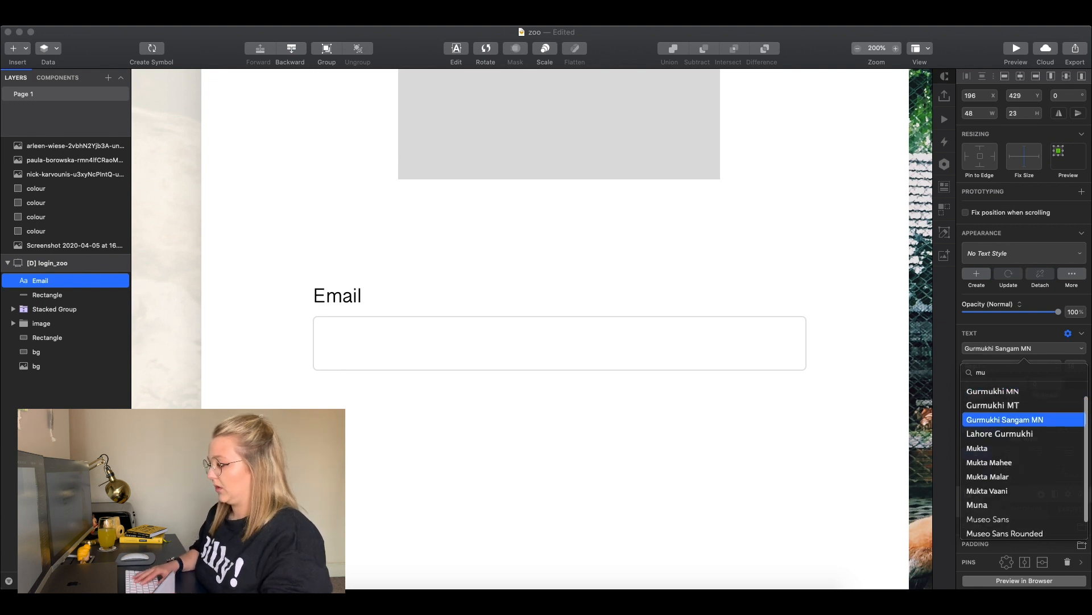
{"action": "key", "text": "Return"}
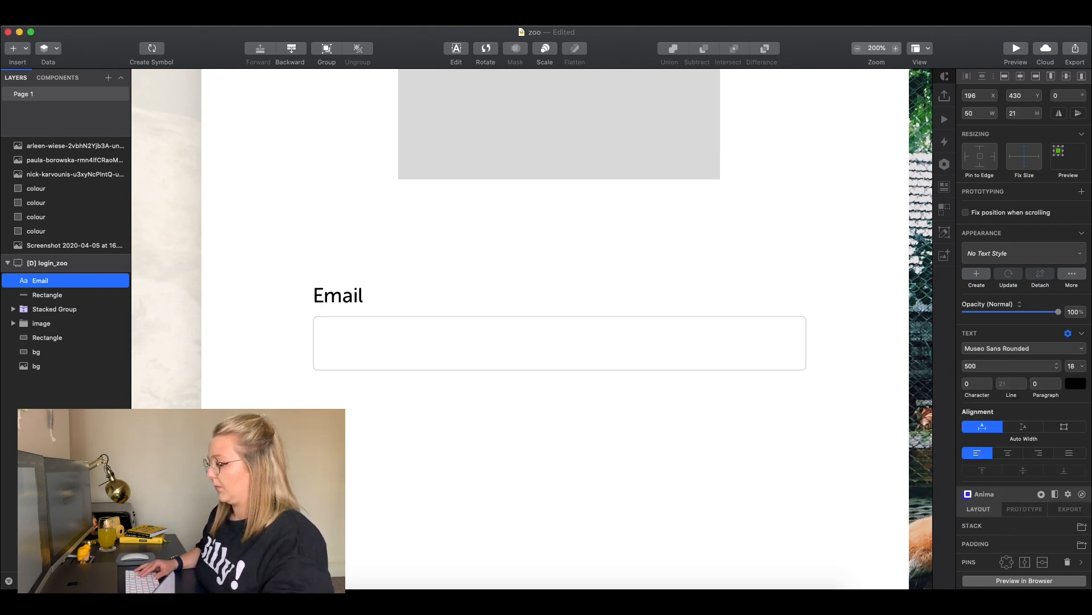
{"action": "left_click", "coordinate": [275, 294]}
{"action": "key", "text": "super+0"}
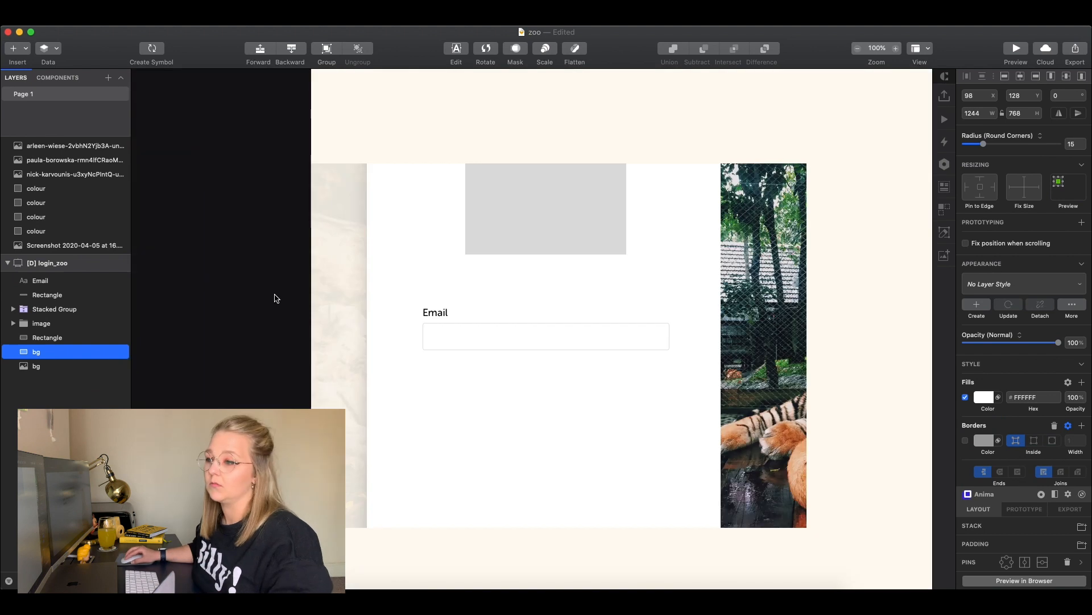
Step: Lighten the Email label's text colour to a mid grey of about 727272
{"action": "key", "text": "Escape"}
{"action": "key", "text": "space"}
{"action": "left_click_drag", "start_coordinate": [274, 298], "coordinate": [269, 238]}
{"action": "left_click", "coordinate": [431, 252]}
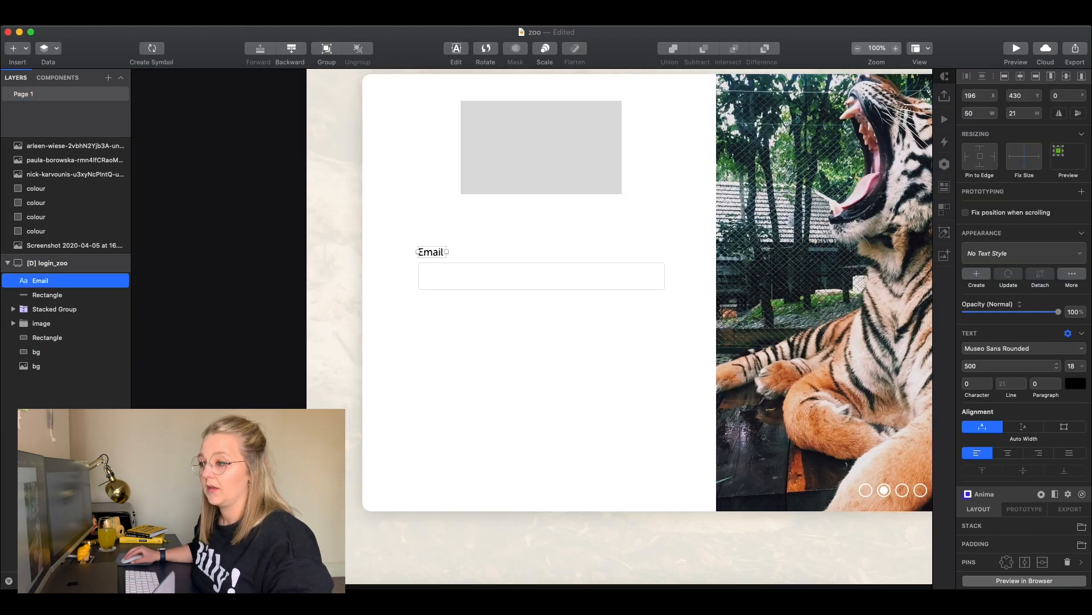
{"action": "left_click", "coordinate": [1075, 385]}
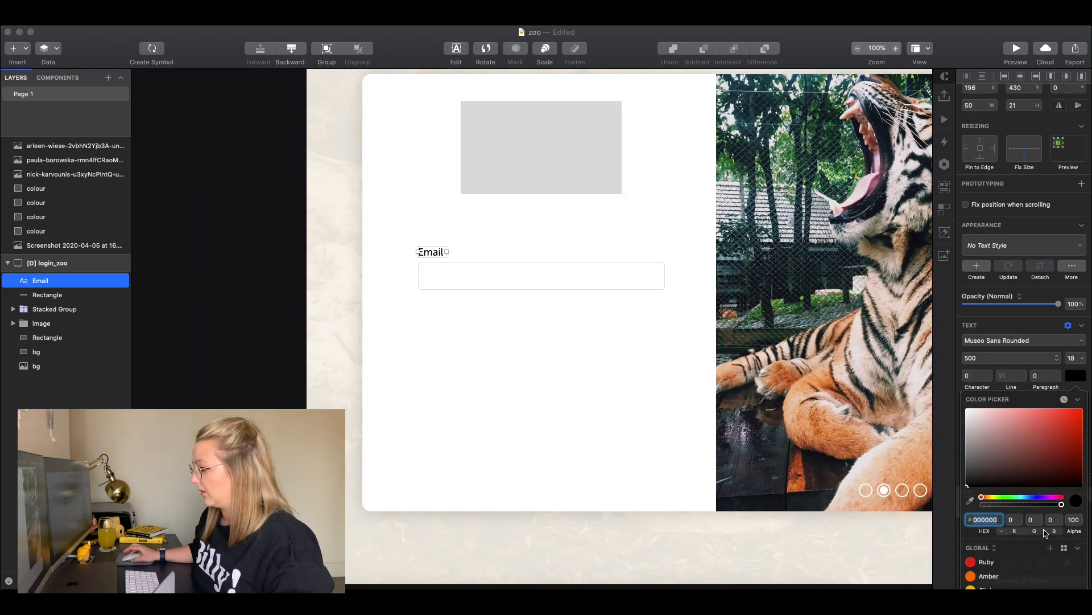
{"action": "scroll", "coordinate": [1046, 533], "scroll_direction": "down", "scroll_amount": 5}
{"action": "scroll", "coordinate": [1024, 500], "scroll_direction": "up", "scroll_amount": 4}
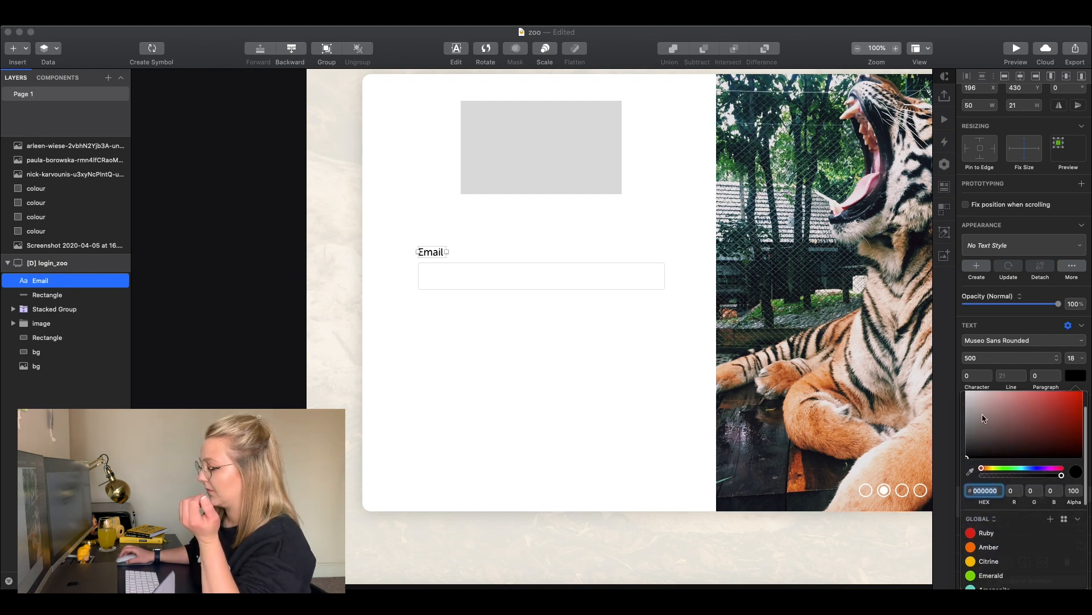
{"action": "scroll", "coordinate": [988, 439], "scroll_direction": "up", "scroll_amount": 1}
{"action": "left_click_drag", "start_coordinate": [987, 440], "coordinate": [961, 440]}
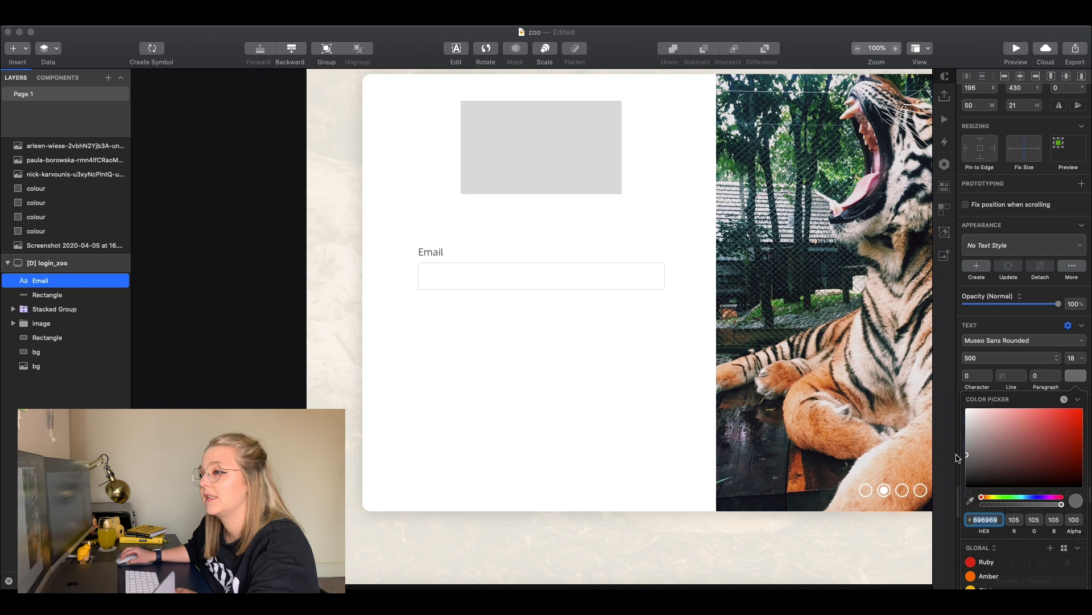
{"action": "left_click", "coordinate": [226, 322]}
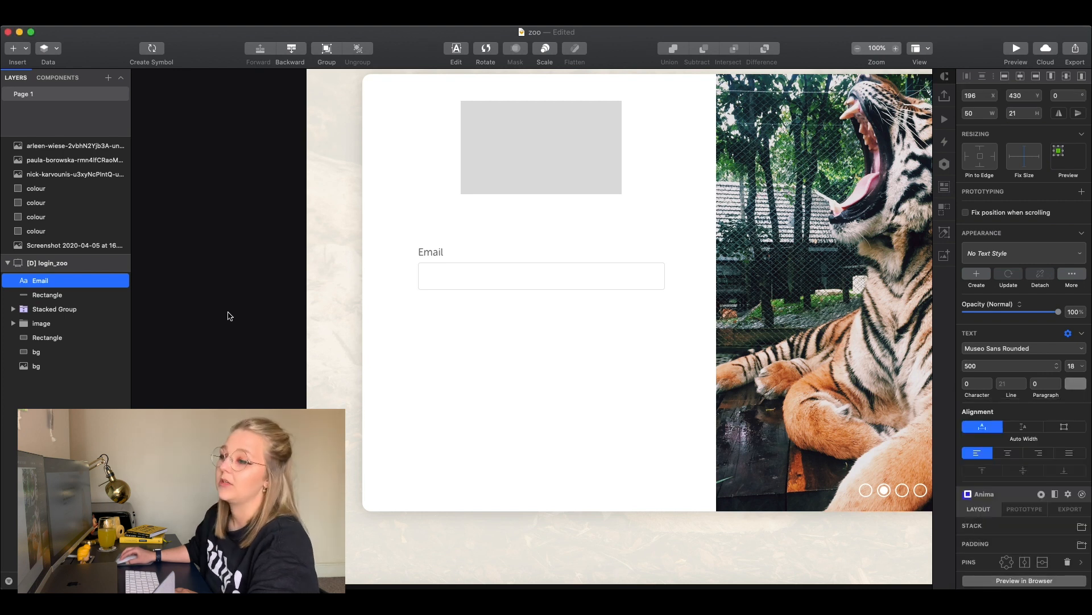
{"action": "left_click", "coordinate": [229, 317]}
Step: Set the input field's border width to 2
{"action": "scroll", "coordinate": [248, 380], "scroll_direction": "up", "scroll_amount": 2}
{"action": "left_click", "coordinate": [448, 313]}
{"action": "left_click", "coordinate": [457, 322], "text": "shift"}
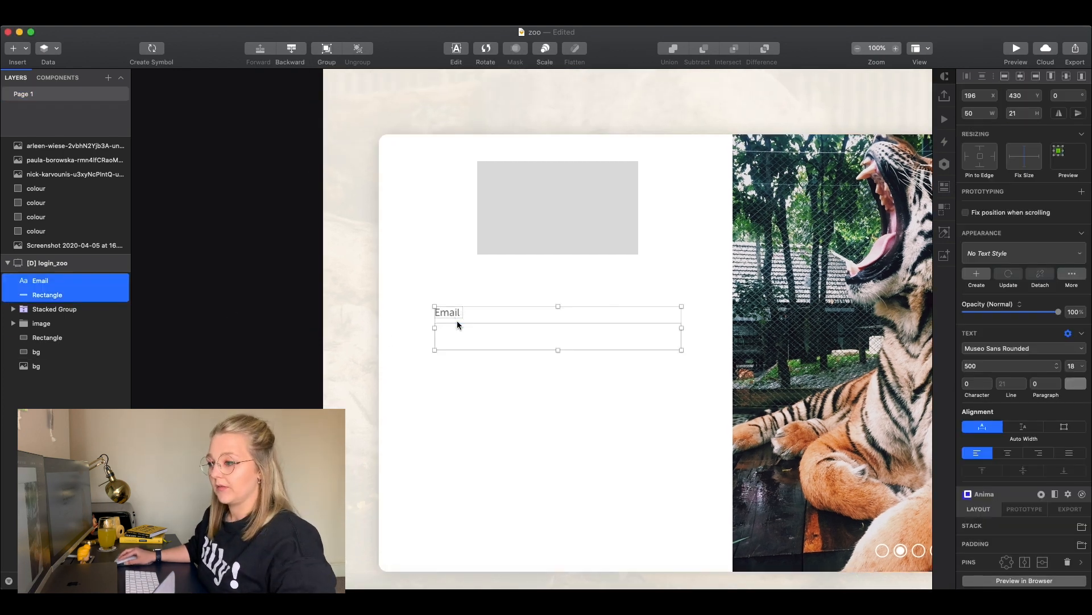
{"action": "left_click", "coordinate": [531, 323]}
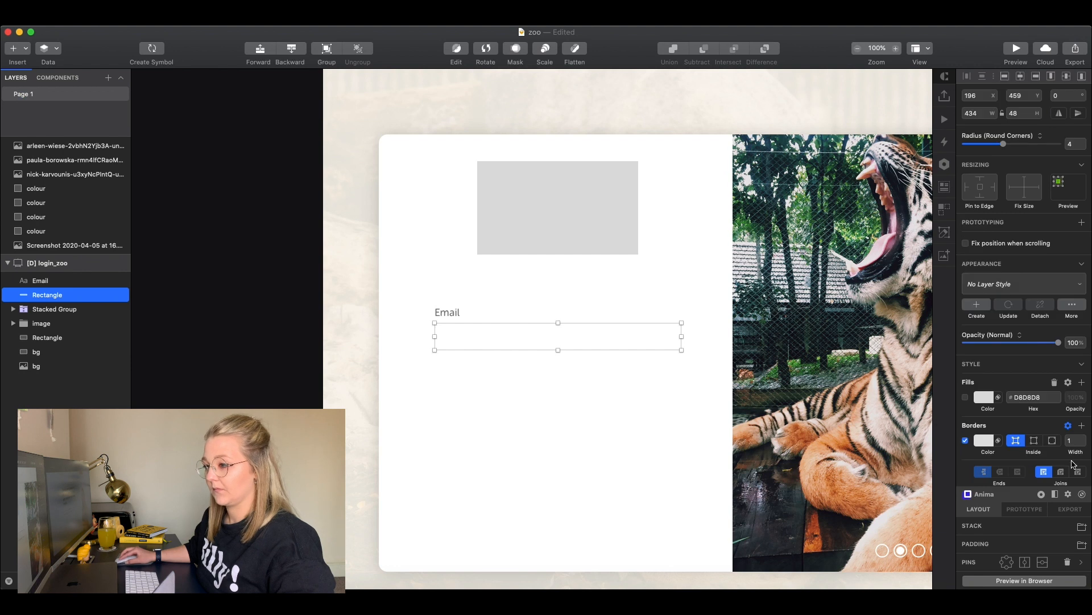
{"action": "key", "text": "Return"}
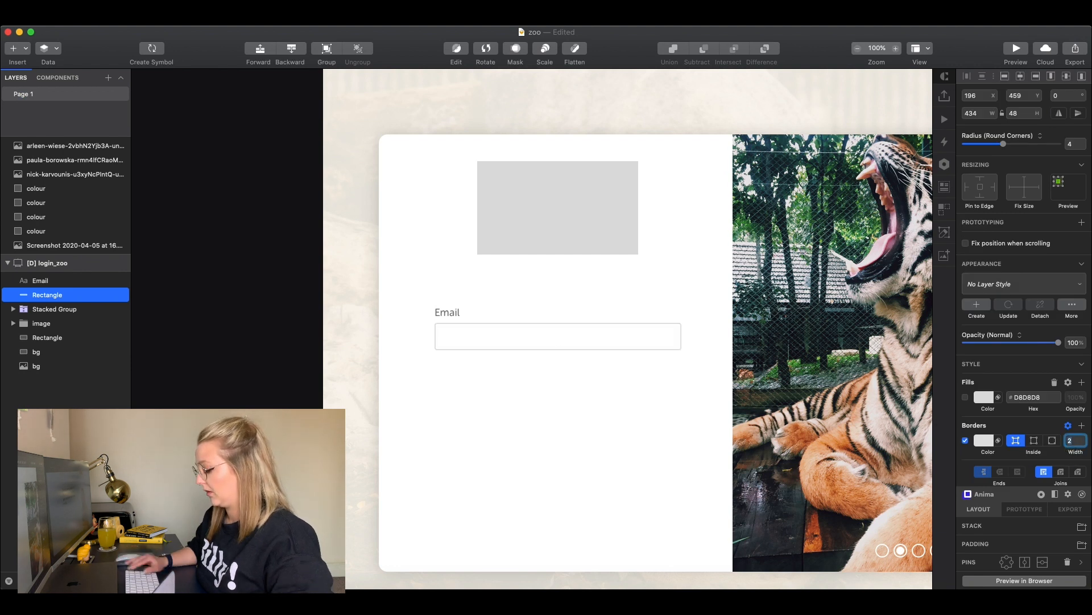
{"action": "left_click", "coordinate": [215, 305]}
Step: Duplicate the Email label and its input field directly below the originals
{"action": "scroll", "coordinate": [366, 273], "scroll_direction": "down", "scroll_amount": 3}
{"action": "left_click", "coordinate": [472, 263]}
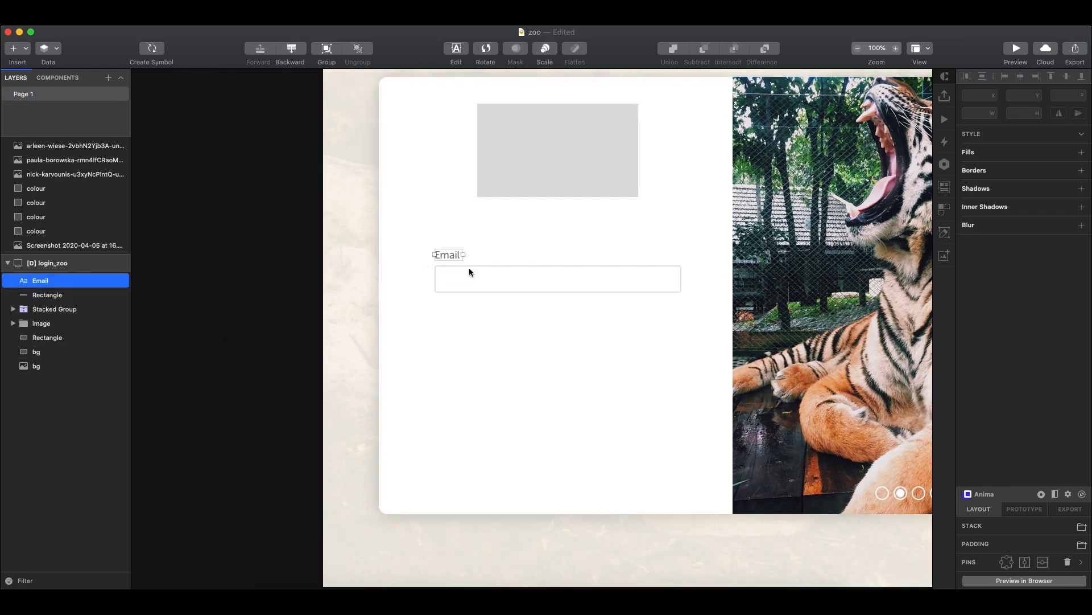
{"action": "left_click", "coordinate": [468, 276], "text": "shift"}
{"action": "left_click_drag", "start_coordinate": [467, 278], "coordinate": [473, 318]}
{"action": "left_click", "coordinate": [217, 332]}
{"action": "scroll", "coordinate": [217, 332], "scroll_direction": "up", "scroll_amount": 4}
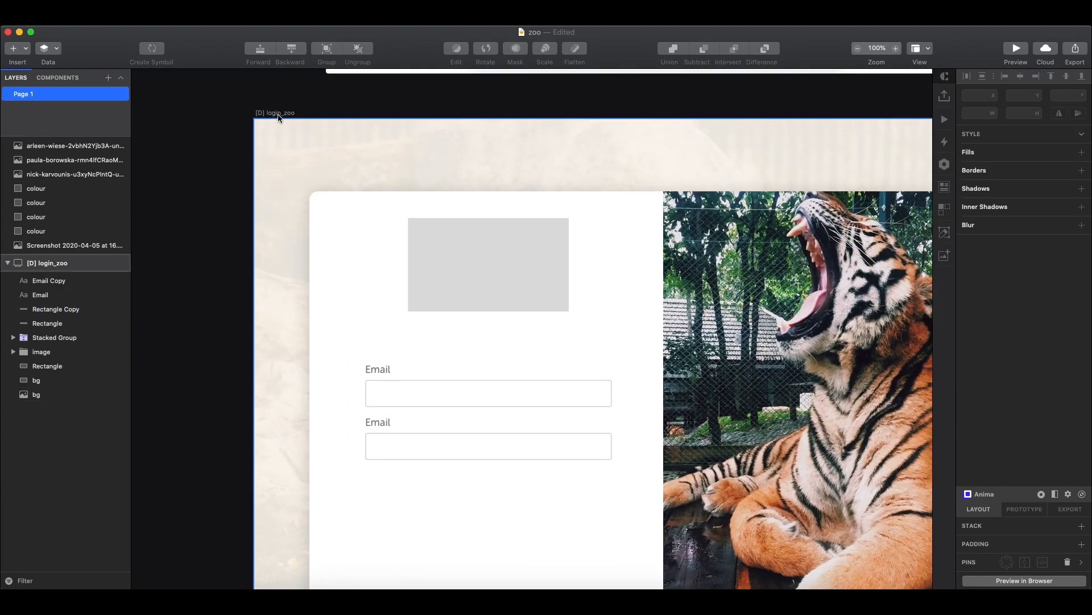
Step: Show the layout grid on the login_zoo artboard
{"action": "left_click", "coordinate": [277, 113]}
{"action": "left_click", "coordinate": [919, 48]}
{"action": "left_click", "coordinate": [950, 144]}
{"action": "left_click", "coordinate": [224, 362]}
{"action": "scroll", "coordinate": [224, 361], "scroll_direction": "down", "scroll_amount": 3}
Step: Move the first Email label and its field up slightly to the layout rows, with the field at Y 456
{"action": "left_click", "coordinate": [415, 297]}
{"action": "left_click", "coordinate": [417, 289], "text": "shift"}
{"action": "left_click", "coordinate": [417, 301]}
{"action": "left_click", "coordinate": [204, 295]}
{"action": "key", "text": "super+plus"}
{"action": "scroll", "coordinate": [204, 296], "scroll_direction": "left", "scroll_amount": 3}
{"action": "left_click", "coordinate": [453, 316]}
{"action": "left_click", "coordinate": [461, 296], "text": "shift"}
{"action": "left_click_drag", "start_coordinate": [461, 295], "coordinate": [462, 292]}
Step: Shift both label and field pairs right to X 203 so they line up with the layout column
{"action": "scroll", "coordinate": [455, 295], "scroll_direction": "down", "scroll_amount": 4}
{"action": "left_click", "coordinate": [431, 301]}
{"action": "left_click", "coordinate": [410, 333], "text": "shift"}
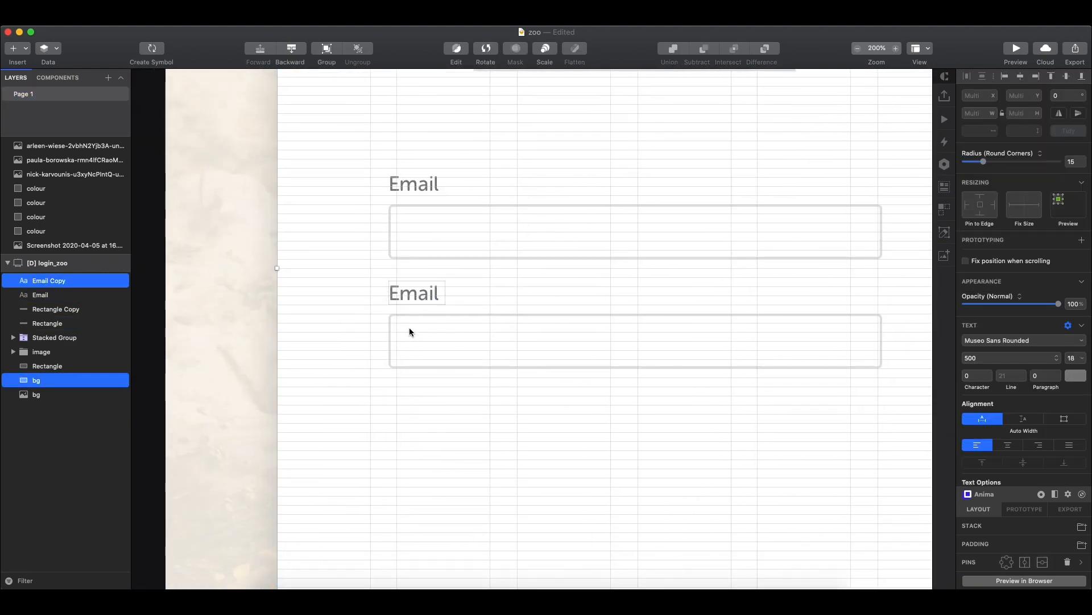
{"action": "left_click", "coordinate": [412, 333]}
{"action": "left_click", "coordinate": [468, 240]}
{"action": "left_click", "coordinate": [419, 185], "text": "shift"}
{"action": "left_click_drag", "start_coordinate": [417, 183], "coordinate": [424, 181]}
{"action": "left_click", "coordinate": [414, 294]}
{"action": "left_click", "coordinate": [406, 315], "text": "shift"}
{"action": "left_click_drag", "start_coordinate": [405, 315], "coordinate": [414, 313]}
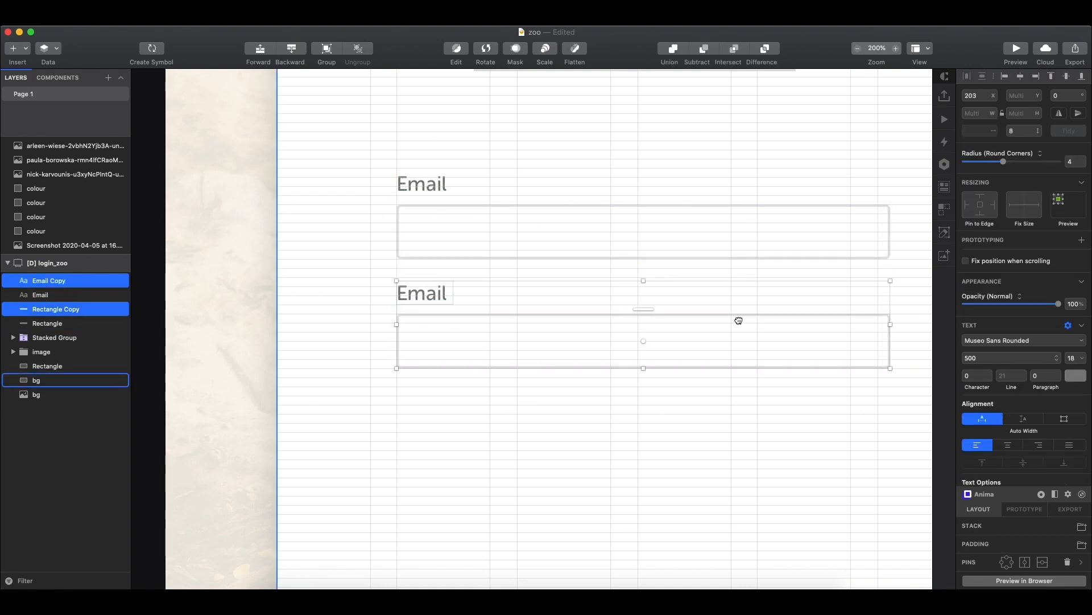
Step: Narrow both input fields from the right to a width of 423, ending on a layout column edge
{"action": "left_click_drag", "start_coordinate": [744, 320], "coordinate": [665, 325]}
{"action": "left_click", "coordinate": [806, 233]}
{"action": "left_click", "coordinate": [810, 233]}
{"action": "left_click_drag", "start_coordinate": [810, 236], "coordinate": [800, 241]}
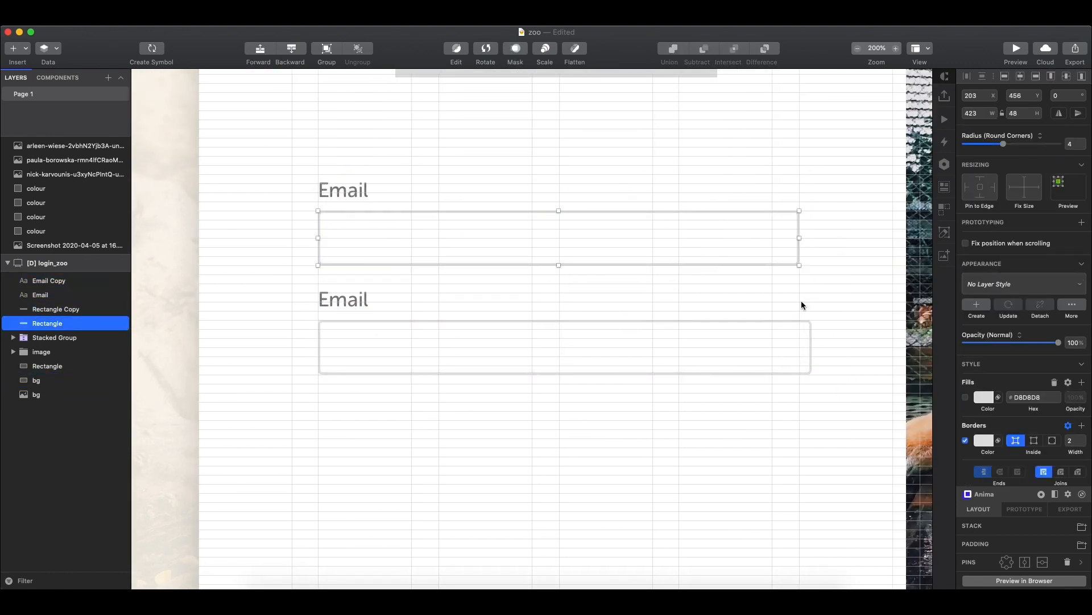
{"action": "left_click", "coordinate": [811, 352]}
{"action": "left_click_drag", "start_coordinate": [810, 352], "coordinate": [799, 346]}
Step: Change the second field's label text to "Password"
{"action": "left_click", "coordinate": [332, 295]}
{"action": "double_click", "coordinate": [338, 298]}
{"action": "type", "text": "passw"}
{"action": "left_click", "coordinate": [208, 306]}
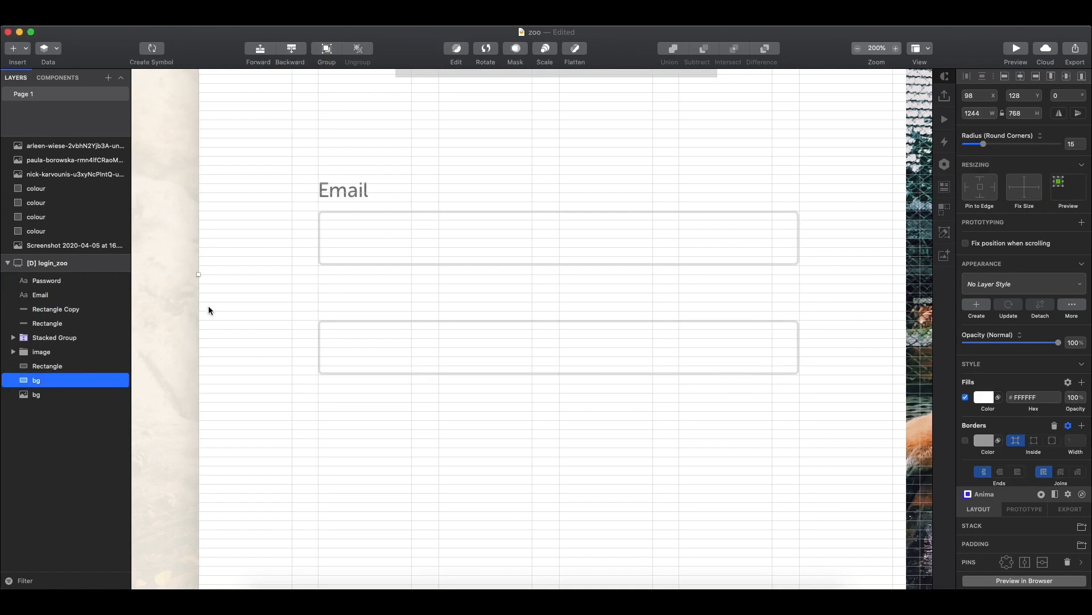
Step: Add a "Forgot Password - Signup" text and place it at X 203, Y 619 below the password field
{"action": "key", "text": "super+1"}
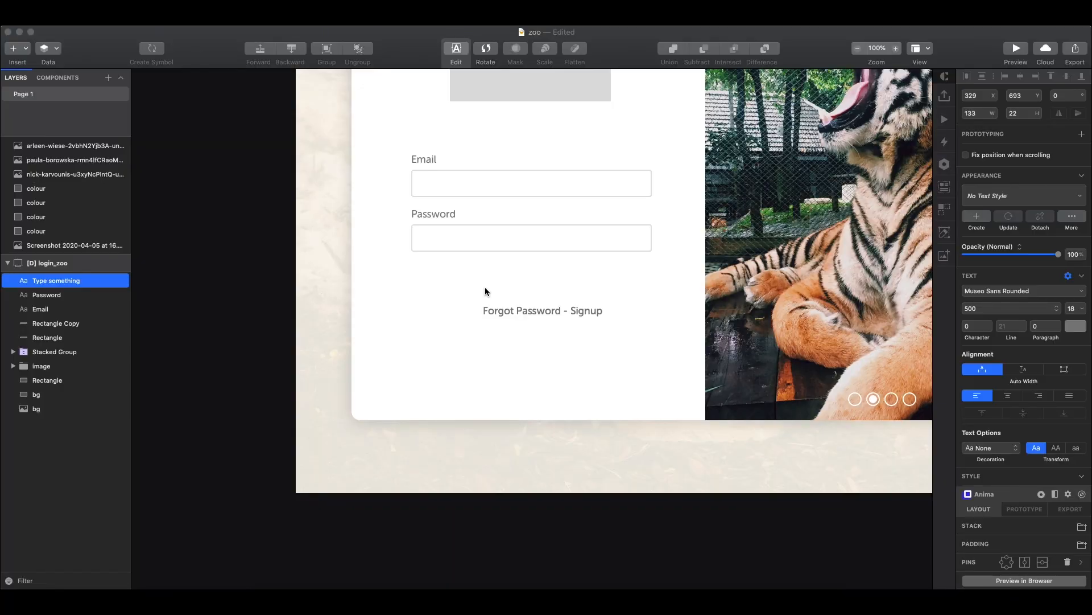
{"action": "key", "text": "Escape"}
{"action": "left_click_drag", "start_coordinate": [546, 314], "coordinate": [475, 271]}
Step: Colour the "Forgot Password - Signup" text with the orange from the palette swatch beside the artboard
{"action": "left_click", "coordinate": [1083, 385]}
{"action": "scroll", "coordinate": [533, 281], "scroll_direction": "right", "scroll_amount": 10}
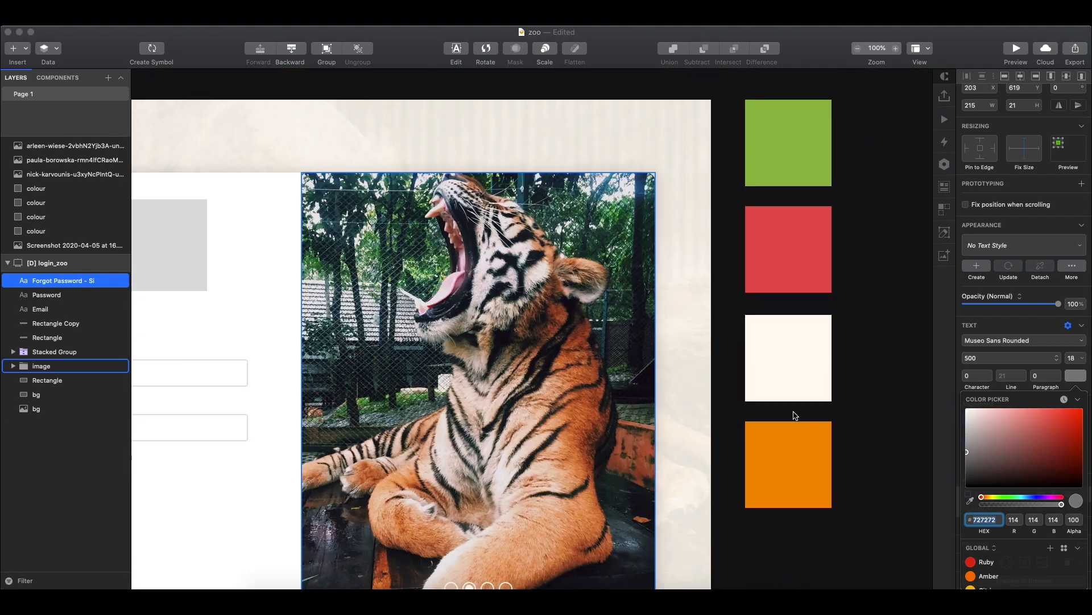
{"action": "left_click", "coordinate": [794, 410]}
{"action": "left_click", "coordinate": [1024, 316]}
{"action": "key", "text": "super+c"}
{"action": "scroll", "coordinate": [475, 374], "scroll_direction": "left", "scroll_amount": 5}
{"action": "left_click", "coordinate": [421, 404]}
{"action": "left_click", "coordinate": [1072, 383]}
{"action": "key", "text": "super+v"}
{"action": "key", "text": "Return"}
Step: Set the "Forgot Password - Signup" text's font size to 16
{"action": "left_click", "coordinate": [992, 366]}
{"action": "left_click", "coordinate": [986, 366]}
{"action": "type", "text": "16"}
{"action": "key", "text": "Return"}
{"action": "key", "text": "Escape"}
Step: Replace the hyphen between Forgot Password and Signup with "or" and colour that word black
{"action": "scroll", "coordinate": [409, 361], "scroll_direction": "down", "scroll_amount": 2}
{"action": "scroll", "coordinate": [410, 361], "scroll_direction": "left", "scroll_amount": 2}
{"action": "double_click", "coordinate": [450, 362]}
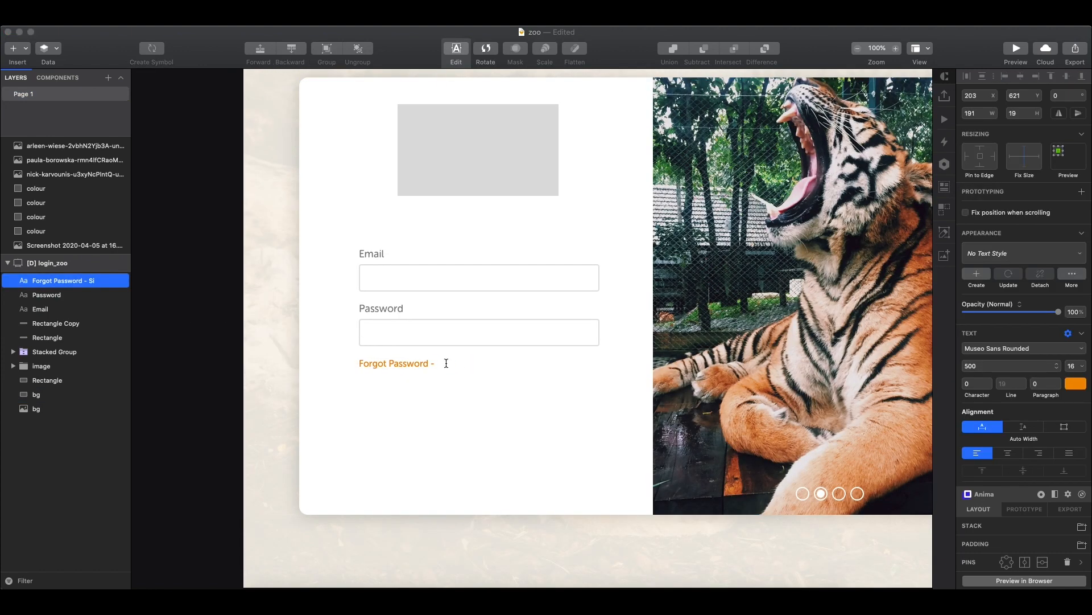
{"action": "scroll", "coordinate": [436, 363], "scroll_direction": "right", "scroll_amount": 1}
{"action": "double_click", "coordinate": [436, 363]}
{"action": "left_click", "coordinate": [1068, 383]}
{"action": "left_click", "coordinate": [988, 551]}
Step: Draw a borderless button rectangle 210 by 48 with corner radius 14 below the Forgot Password text at X 203, Y 678
{"action": "key", "text": "r"}
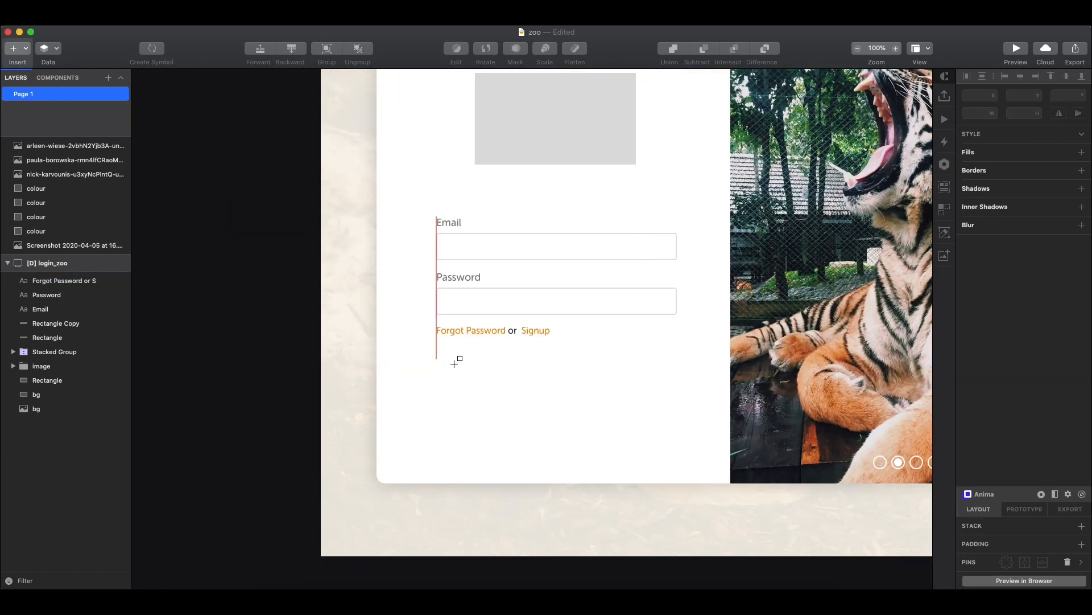
{"action": "left_click_drag", "start_coordinate": [437, 359], "coordinate": [556, 388]}
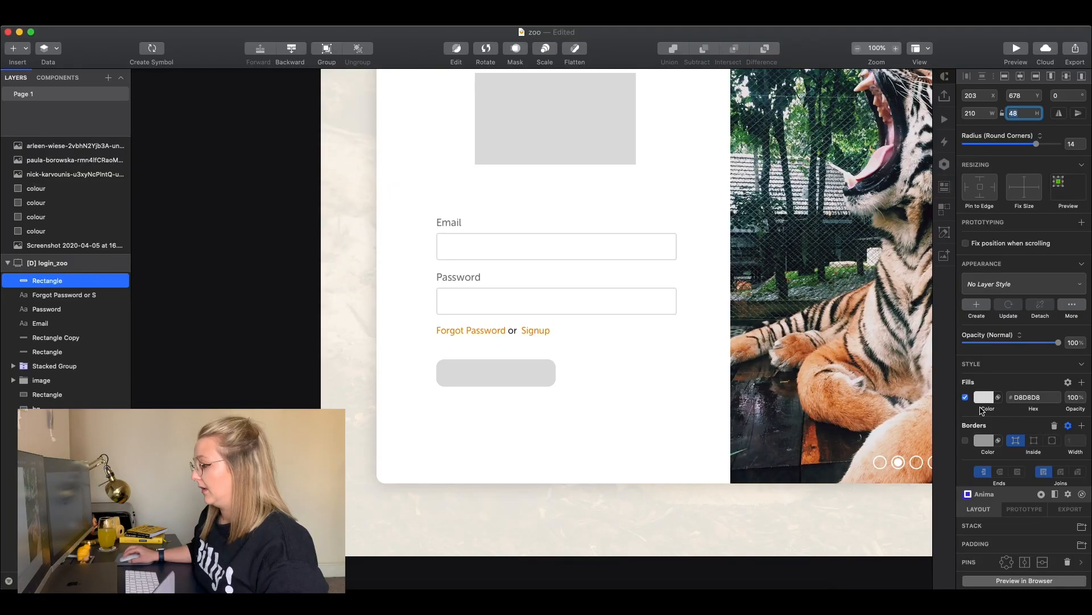
Step: Fill the button rectangle with the green sampled from the palette swatch beside the artboard
{"action": "left_click", "coordinate": [984, 375]}
{"action": "scroll", "coordinate": [754, 378], "scroll_direction": "right", "scroll_amount": 10}
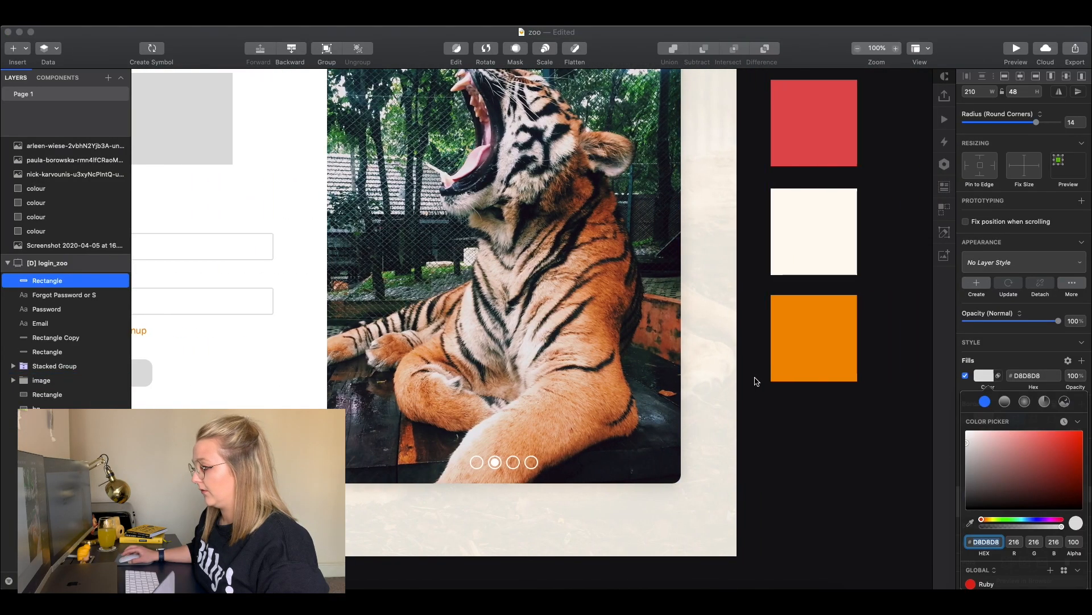
{"action": "scroll", "coordinate": [754, 380], "scroll_direction": "up", "scroll_amount": 8}
{"action": "scroll", "coordinate": [755, 378], "scroll_direction": "down", "scroll_amount": 4}
{"action": "key", "text": "ctrl+c"}
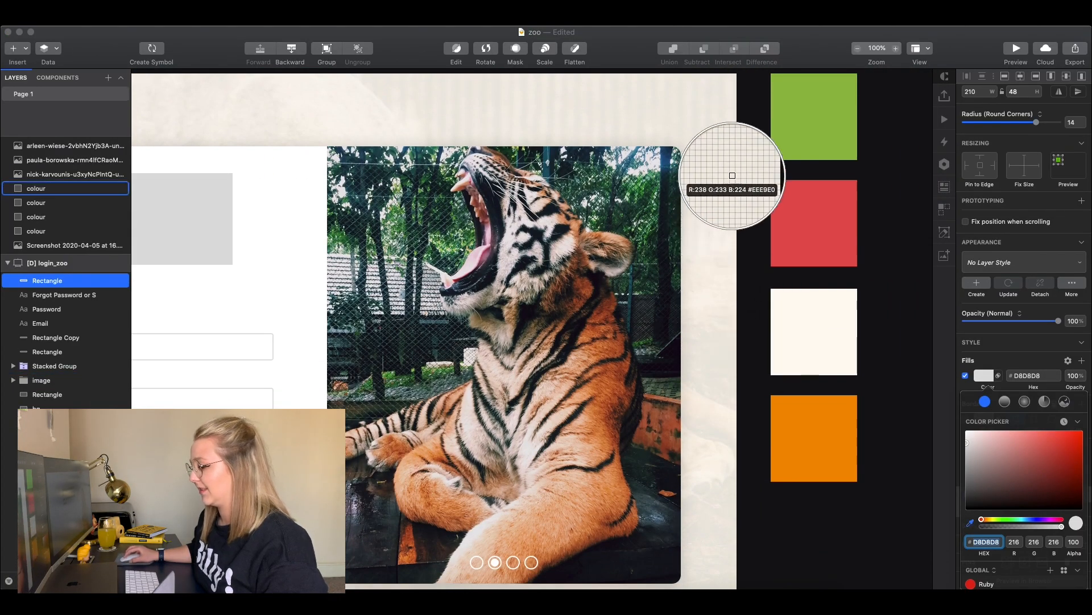
{"action": "left_click", "coordinate": [811, 122]}
{"action": "scroll", "coordinate": [729, 227], "scroll_direction": "left", "scroll_amount": 10}
{"action": "scroll", "coordinate": [729, 227], "scroll_direction": "down", "scroll_amount": 2}
{"action": "scroll", "coordinate": [729, 227], "scroll_direction": "left", "scroll_amount": 4}
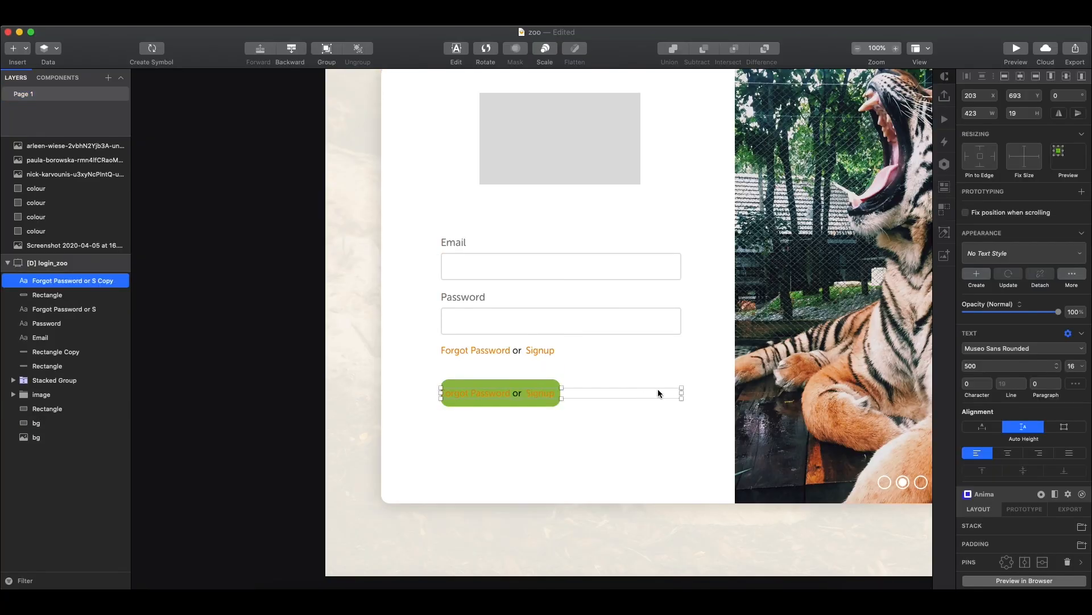
Step: Narrow the copied text over the green button to 210 wide, replace its wording with "Login" and colour it white
{"action": "left_click_drag", "start_coordinate": [681, 393], "coordinate": [561, 391]}
{"action": "double_click", "coordinate": [523, 394]}
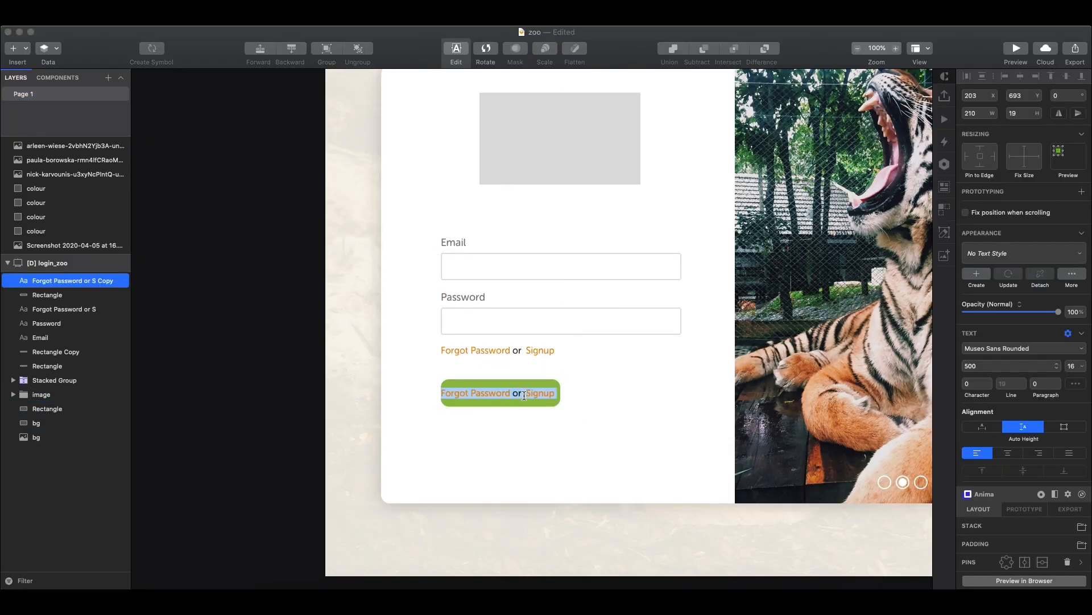
{"action": "type", "text": "Lo"}
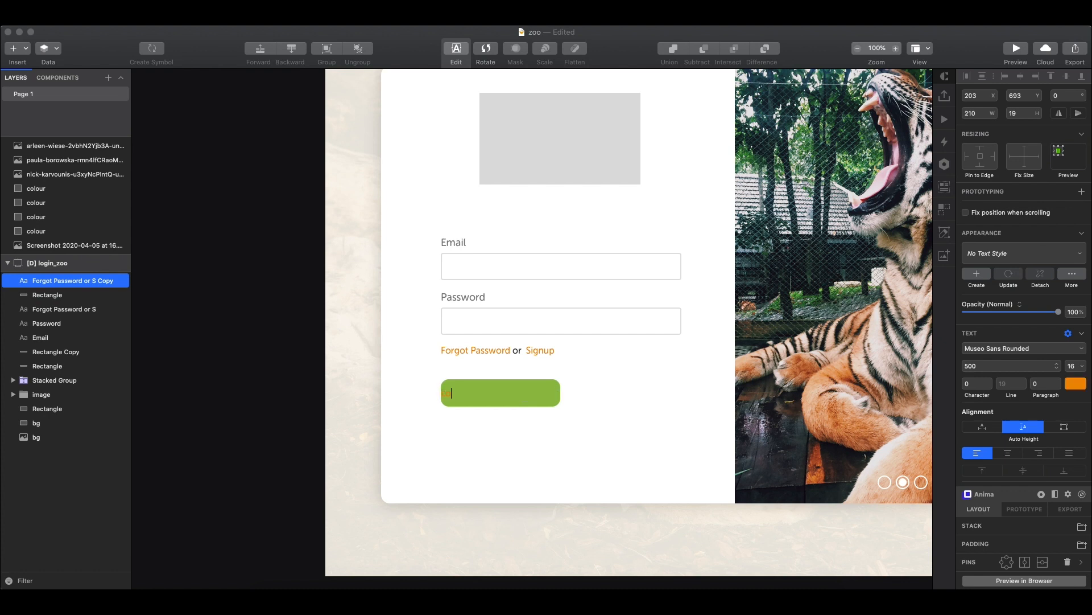
{"action": "left_click", "coordinate": [1077, 383]}
{"action": "left_click", "coordinate": [969, 411]}
{"action": "key", "text": "Escape"}
{"action": "key", "text": "Escape"}
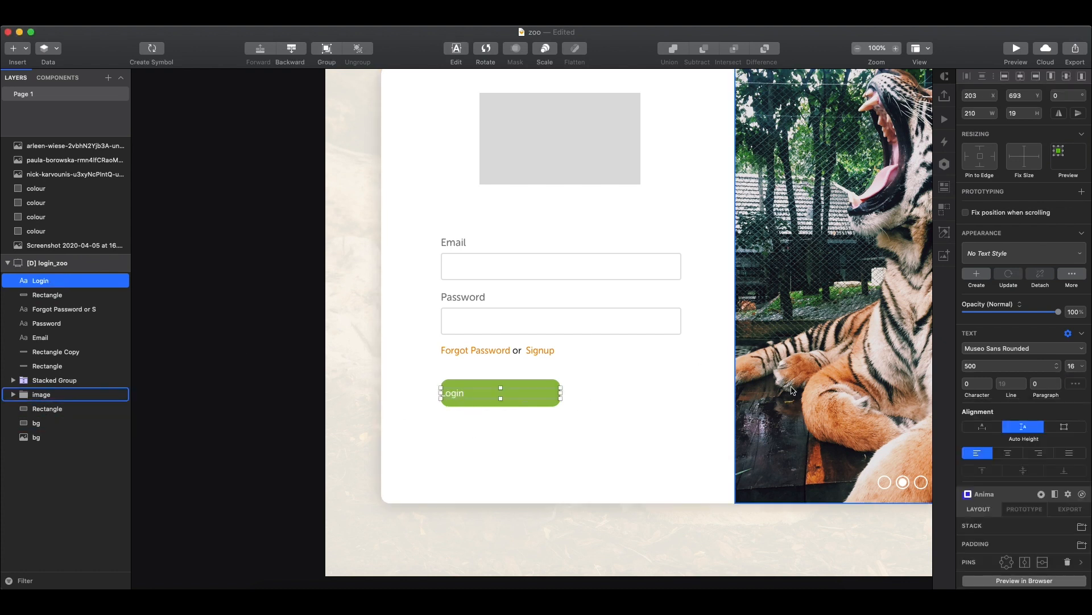
Step: Centre-align the Login label on the button and give it a heavier font weight
{"action": "double_click", "coordinate": [505, 392]}
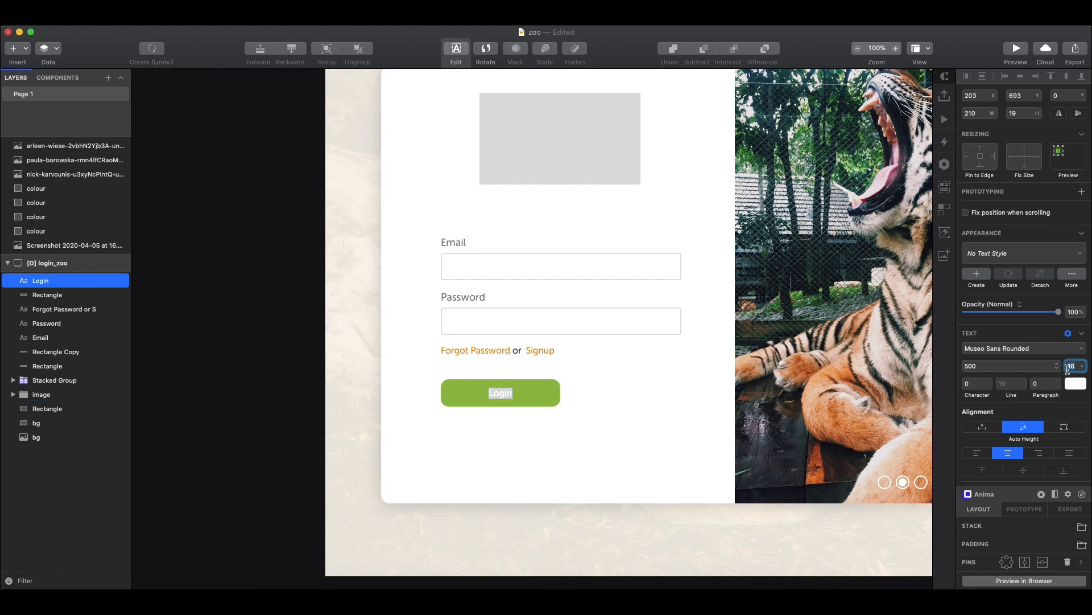
{"action": "left_click", "coordinate": [999, 367]}
{"action": "left_click", "coordinate": [995, 380]}
{"action": "left_click", "coordinate": [266, 351]}
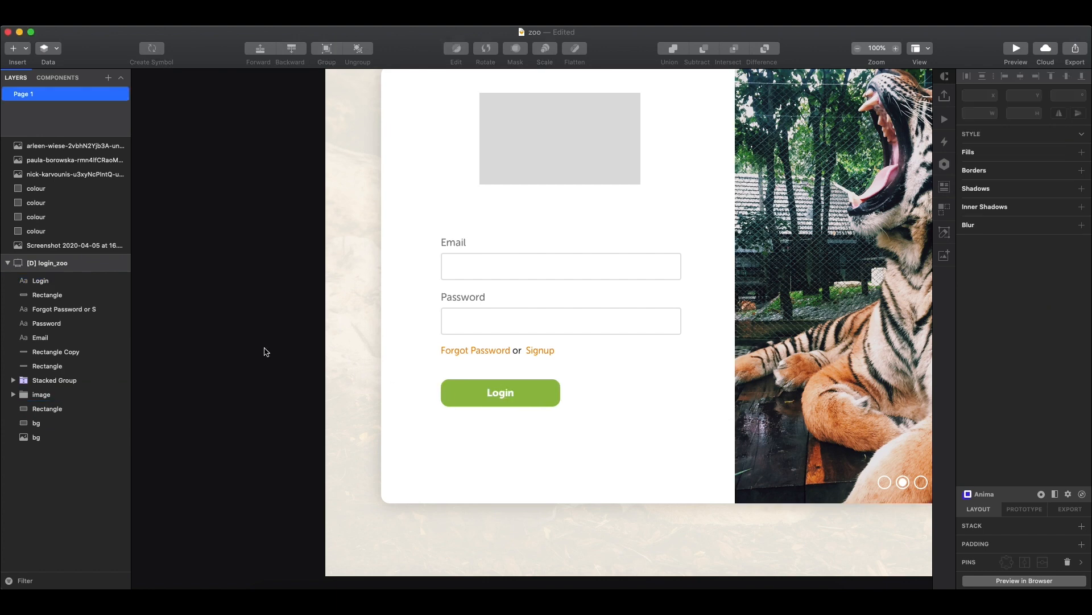
Step: Round the green button rectangle's corners fully with a radius of 24
{"action": "key", "text": "super+plus"}
{"action": "left_click", "coordinate": [478, 336]}
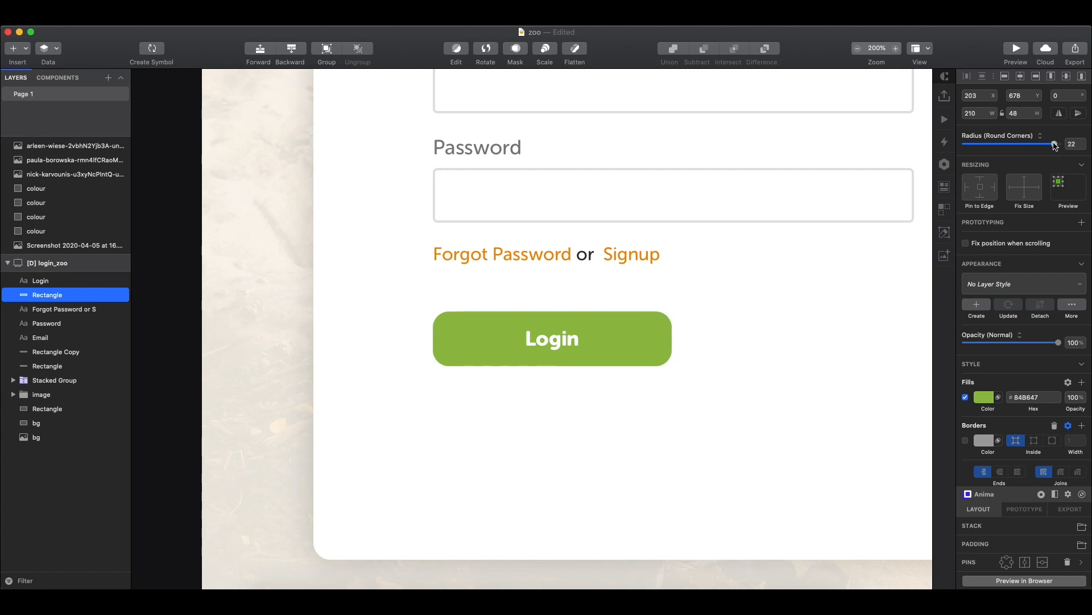
{"action": "left_click_drag", "start_coordinate": [1055, 145], "coordinate": [1058, 146]}
Step: Group the Login text with its green rectangle and name the group "button"
{"action": "left_click", "coordinate": [574, 336], "text": "shift"}
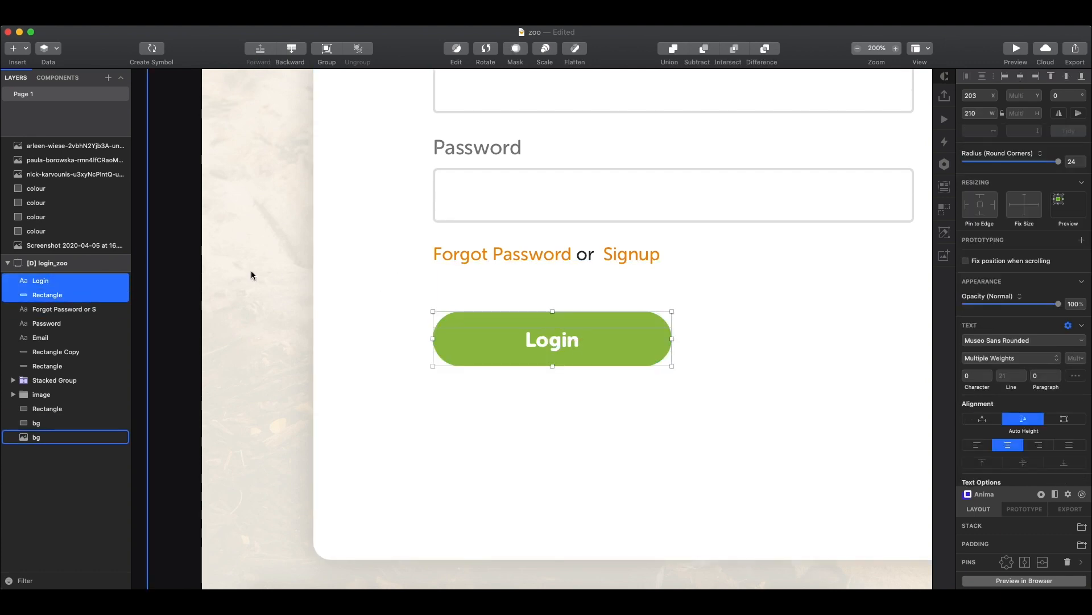
{"action": "key", "text": "super+g"}
{"action": "type", "text": "button"}
{"action": "key", "text": "Return"}
Step: Try to rename the password field's rectangle layer to "form"
{"action": "left_click", "coordinate": [69, 338]}
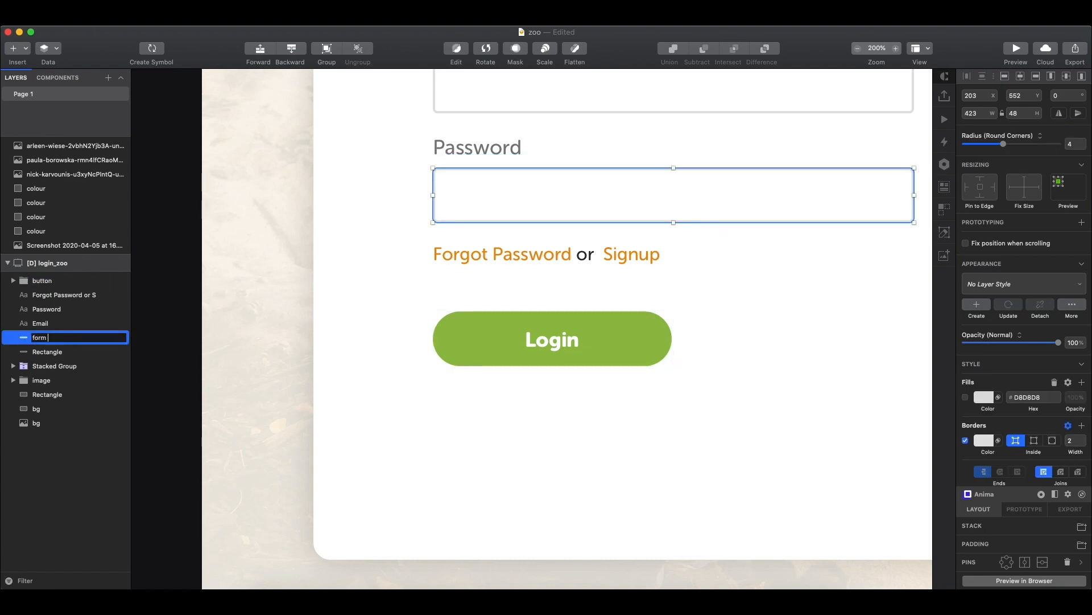
{"action": "key", "text": "Return"}
{"action": "double_click", "coordinate": [59, 338]}
{"action": "type", "text": "f"}
{"action": "key", "text": "super+z"}
{"action": "double_click", "coordinate": [58, 339]}
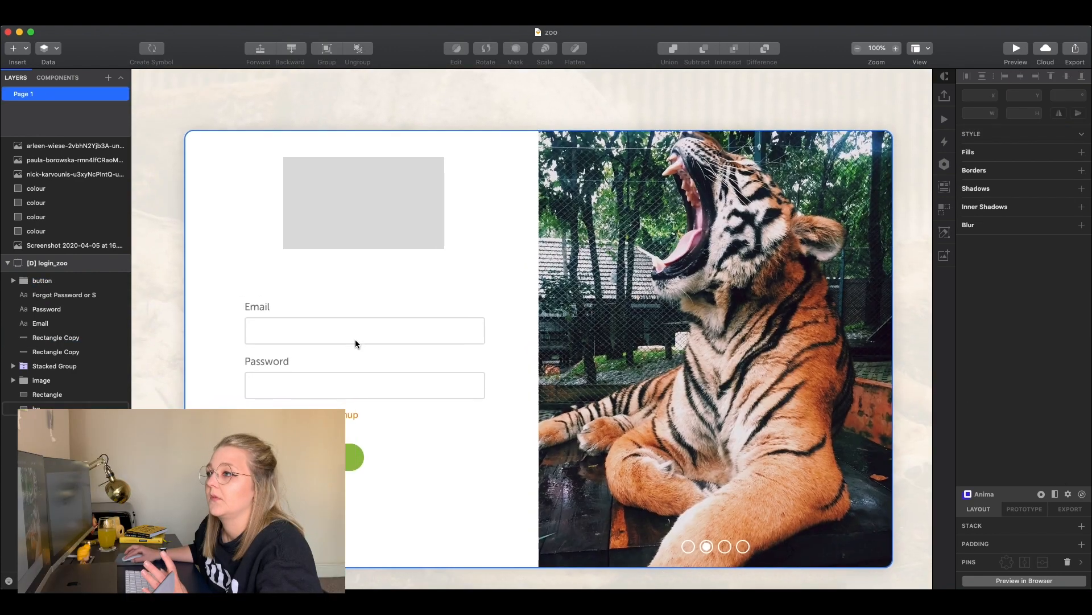
{"action": "scroll", "coordinate": [353, 339], "scroll_direction": "left", "scroll_amount": 5}
{"action": "scroll", "coordinate": [351, 340], "scroll_direction": "down", "scroll_amount": 3}
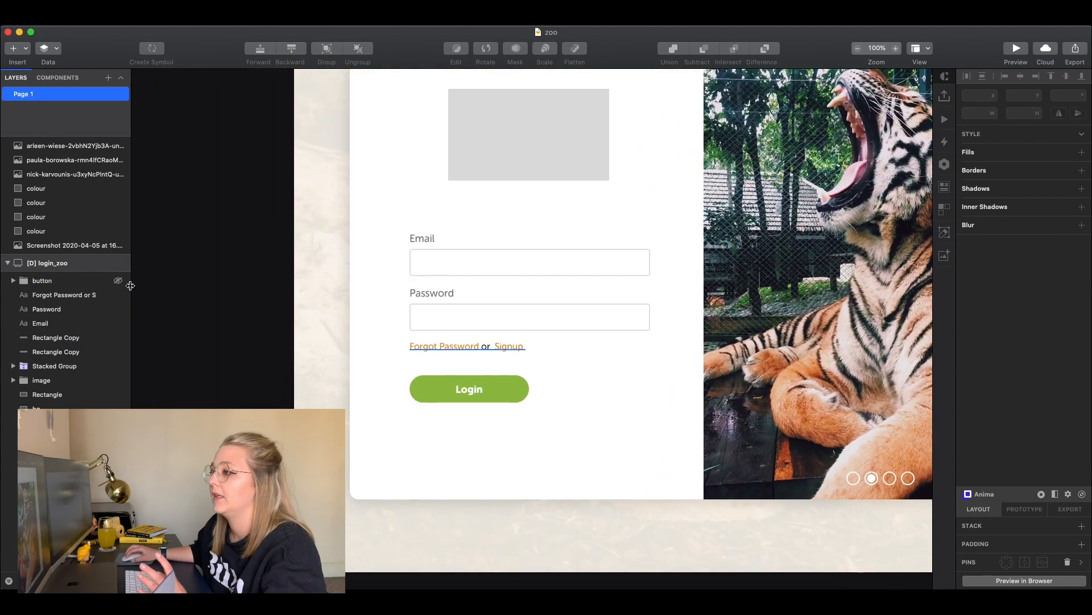
{"action": "scroll", "coordinate": [219, 287], "scroll_direction": "up", "scroll_amount": 3}
{"action": "scroll", "coordinate": [273, 285], "scroll_direction": "down", "scroll_amount": 2}
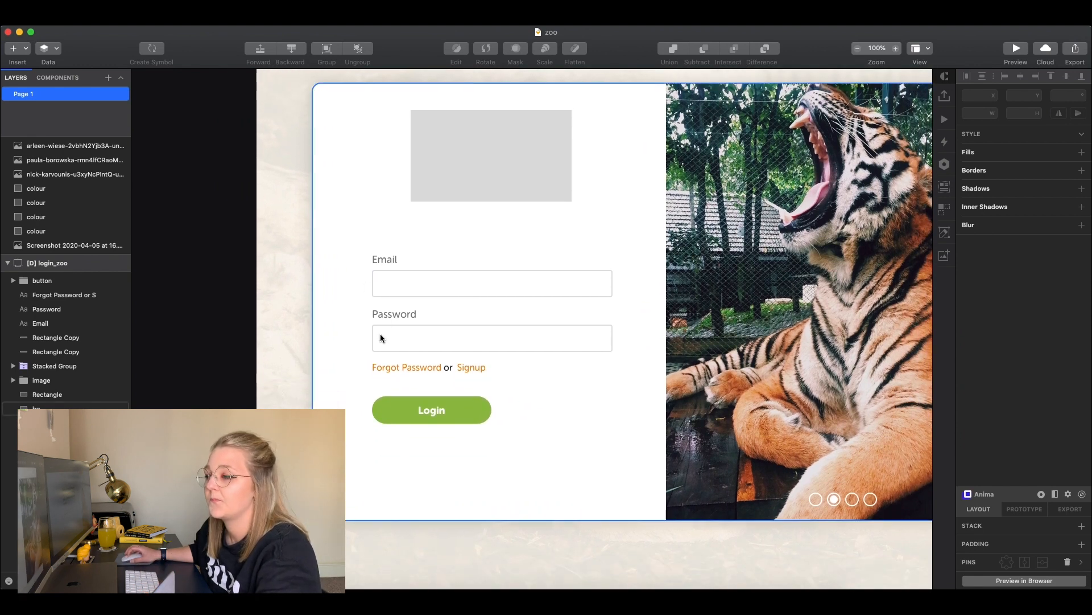
{"action": "left_click", "coordinate": [390, 369]}
{"action": "left_click", "coordinate": [410, 417]}
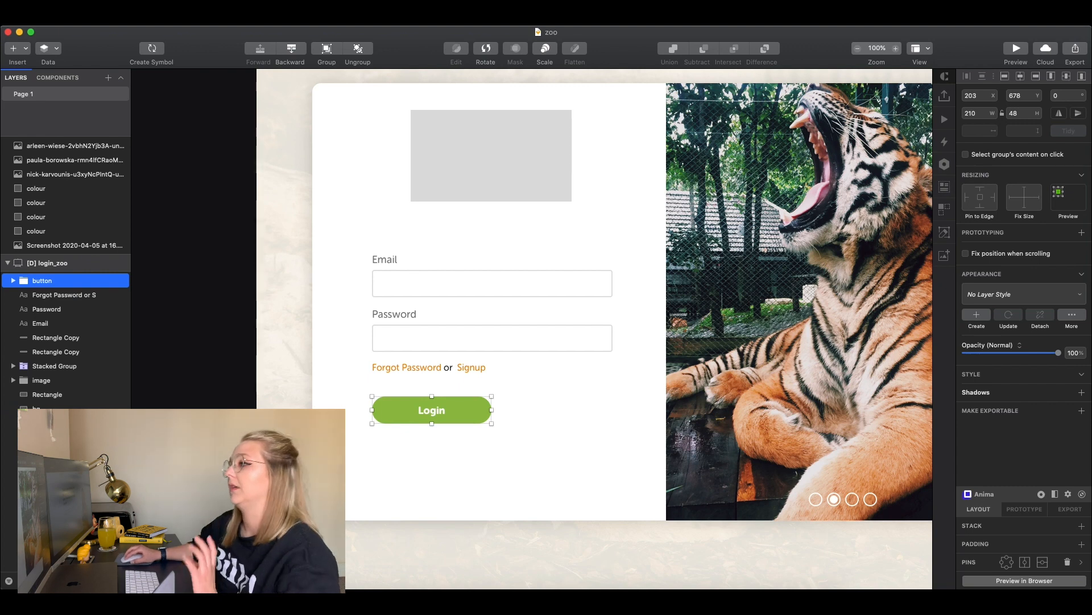
Step: Switch to the Chrome browser and search the web for "colour contrast checker"
{"action": "left_click_drag", "start_coordinate": [1091, 27], "coordinate": [227, 27]}
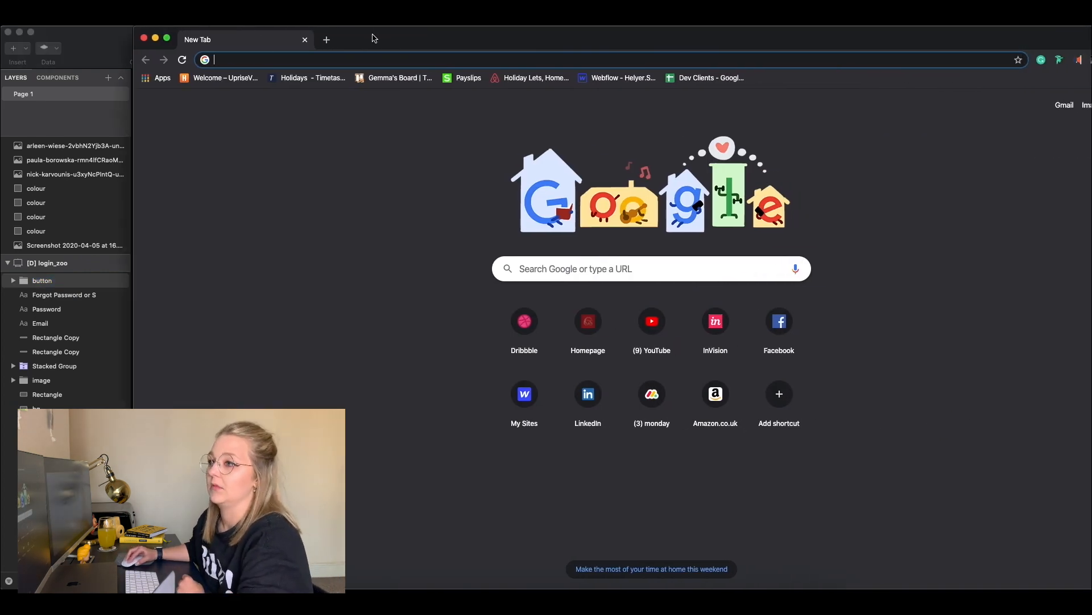
{"action": "left_click_drag", "start_coordinate": [373, 36], "coordinate": [287, 27]}
{"action": "type", "text": "colour cont"}
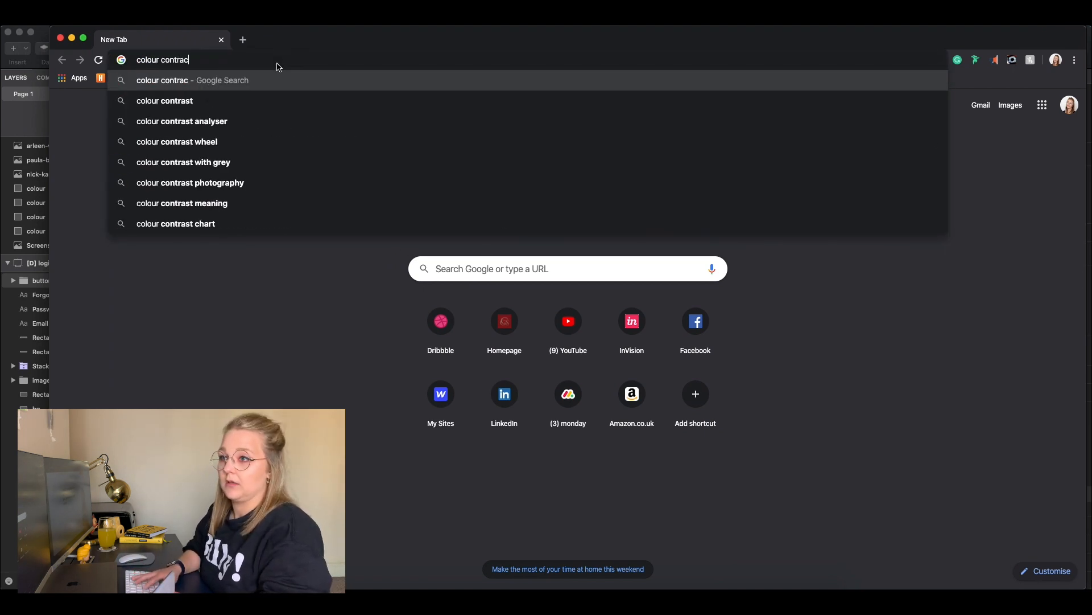
{"action": "key", "text": "BackSpace"}
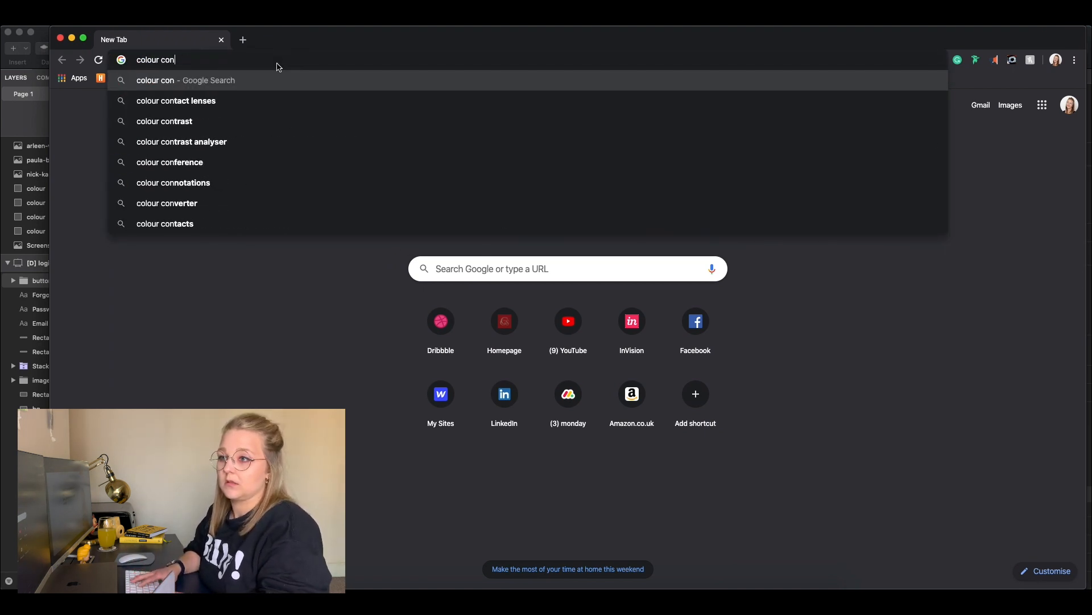
{"action": "type", "text": "trasr"}
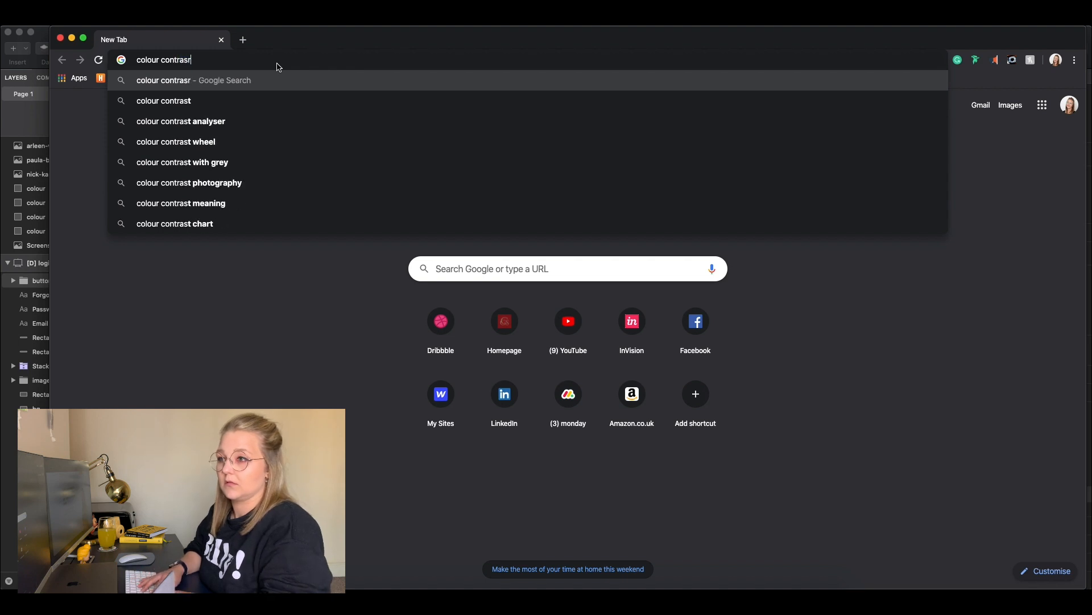
{"action": "type", "text": " ch"}
{"action": "key", "text": "Down"}
{"action": "key", "text": "Return"}
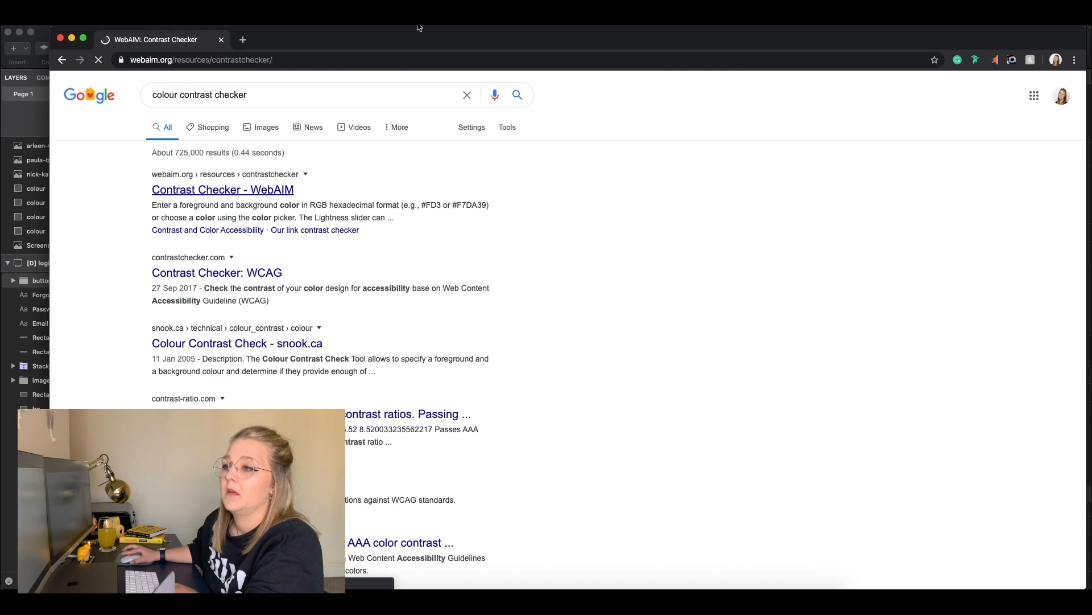
Step: Open the WebAIM Contrast Checker result and move its browser window clear of the Sketch design
{"action": "left_click_drag", "start_coordinate": [415, 34], "coordinate": [417, 44]}
{"action": "left_click_drag", "start_coordinate": [53, 35], "coordinate": [161, 86]}
{"action": "left_click_drag", "start_coordinate": [410, 100], "coordinate": [381, 55]}
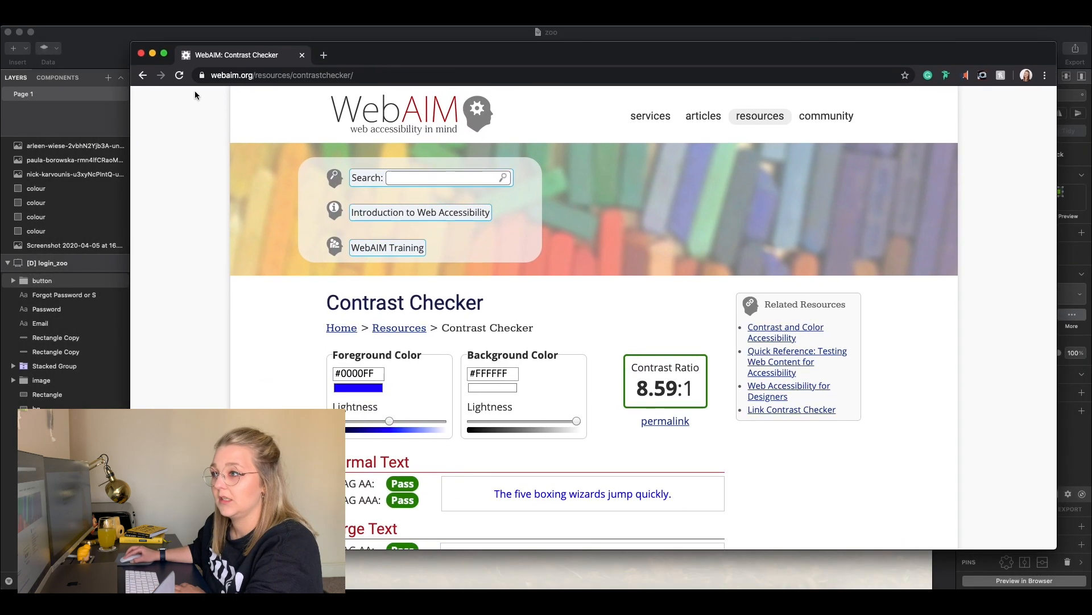
{"action": "mouse_move", "coordinate": [600, 61]}
{"action": "left_mouse_down"}
{"action": "mouse_move", "coordinate": [604, 132]}
{"action": "mouse_move", "coordinate": [586, 122]}
{"action": "left_mouse_up"}
{"action": "mouse_move", "coordinate": [750, 118]}
{"action": "left_mouse_down"}
{"action": "mouse_move", "coordinate": [863, 121]}
{"action": "mouse_move", "coordinate": [1091, 97]}
{"action": "left_mouse_up"}
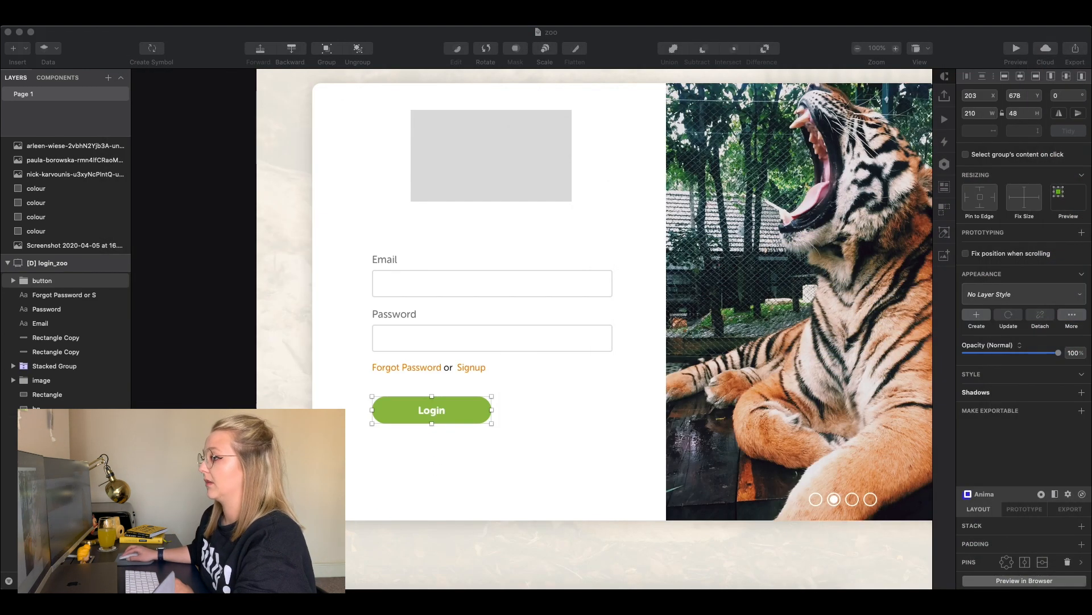
Step: Select the green palette swatch beside the artboard and copy its fill hex 84B647
{"action": "left_click", "coordinate": [339, 324]}
{"action": "left_click", "coordinate": [341, 407]}
{"action": "left_click", "coordinate": [409, 410]}
{"action": "scroll", "coordinate": [865, 401], "scroll_direction": "right", "scroll_amount": 5}
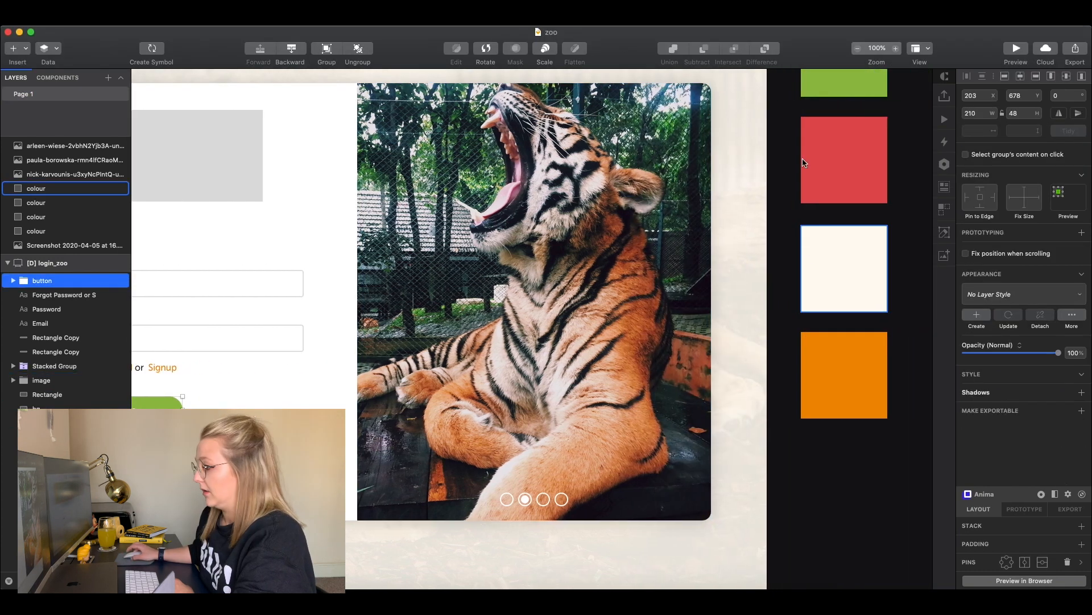
{"action": "left_click", "coordinate": [815, 83]}
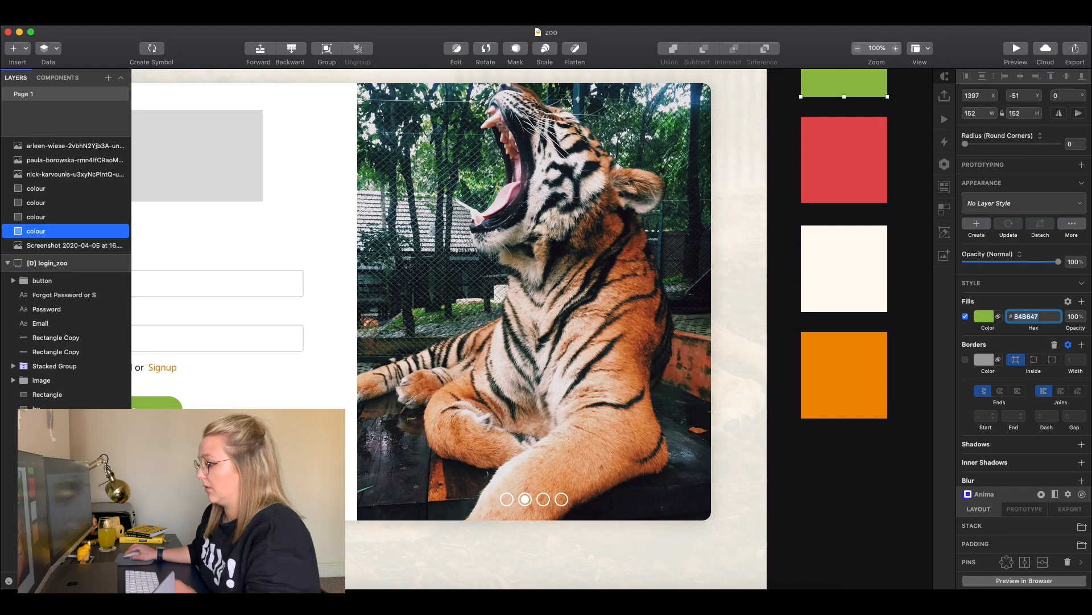
Step: Switch to the WebAIM Contrast Checker in Chrome and set the background colour to #84B647
{"action": "key", "text": "super+Tab"}
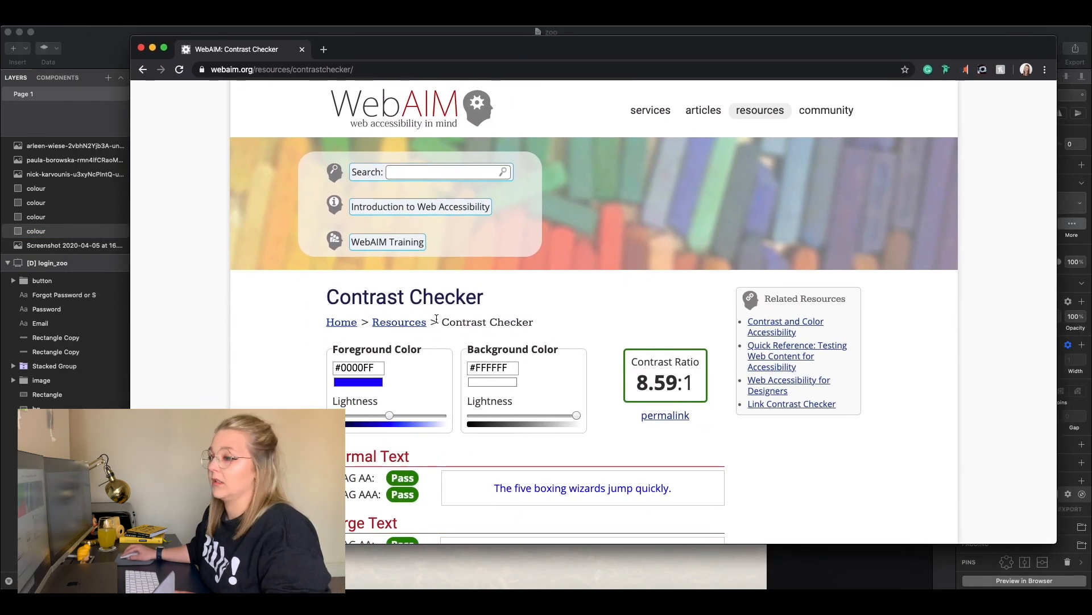
{"action": "scroll", "coordinate": [408, 320], "scroll_direction": "down", "scroll_amount": 2}
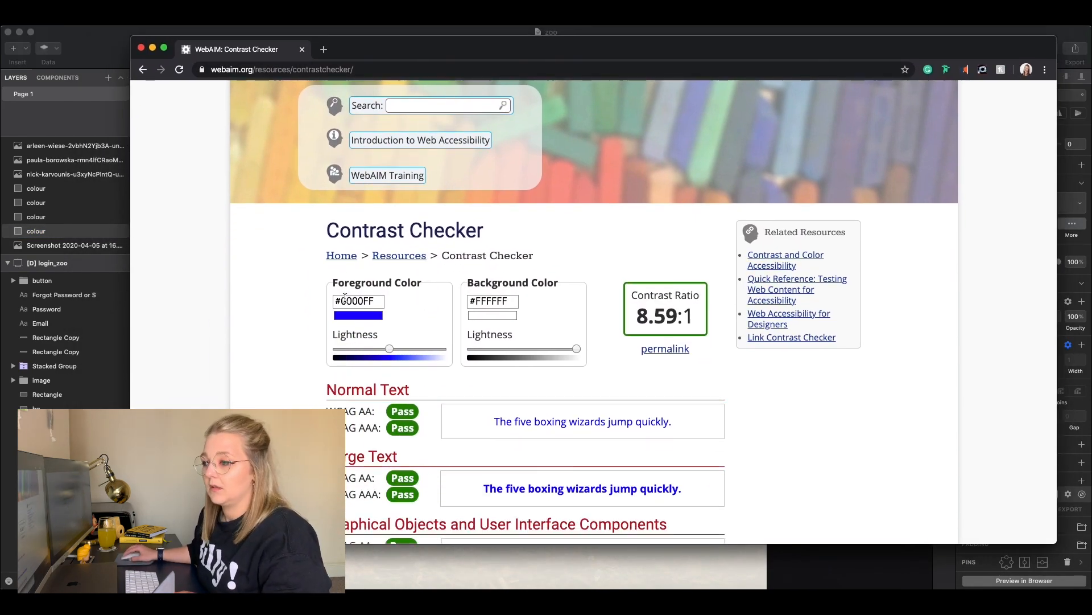
{"action": "left_click_drag", "start_coordinate": [470, 301], "coordinate": [486, 301]}
{"action": "type", "text": "84B"}
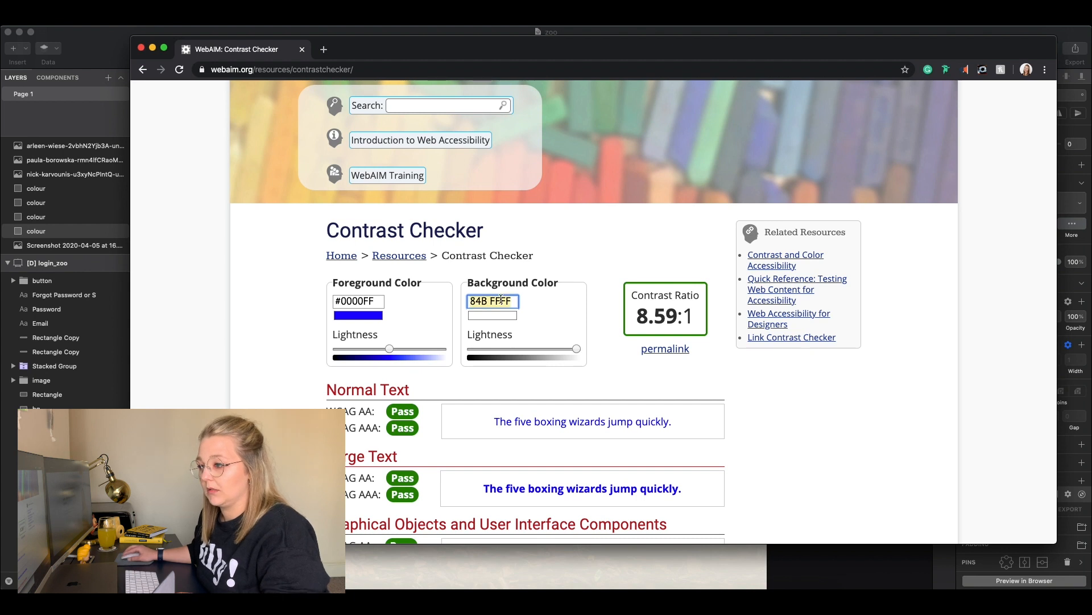
Step: Set the foreground colour to #FFFFFF to check white text against the green
{"action": "left_click", "coordinate": [347, 301]}
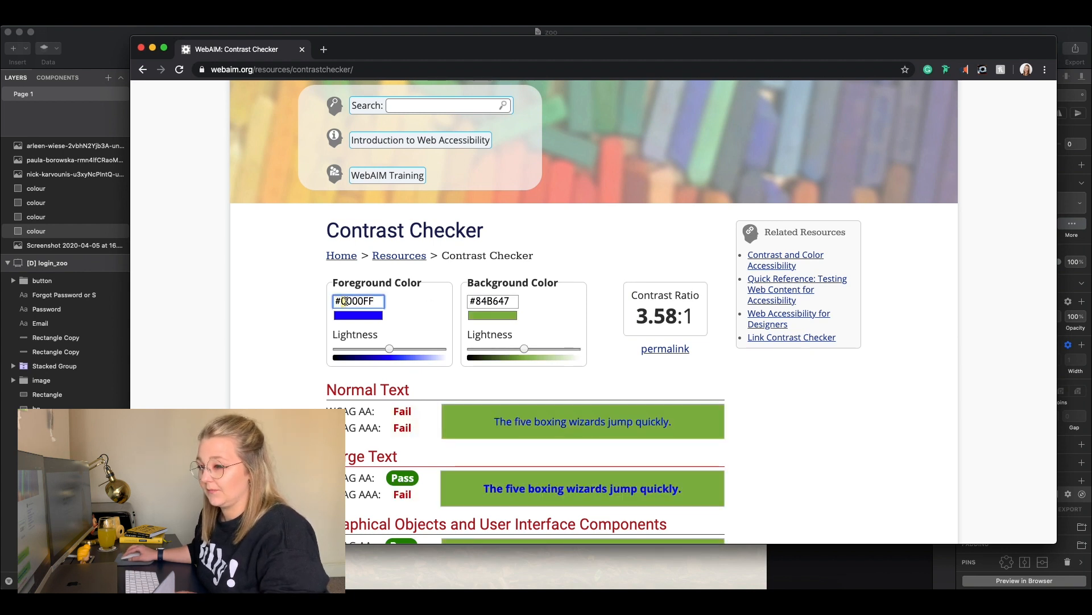
{"action": "scroll", "coordinate": [652, 345], "scroll_direction": "down", "scroll_amount": 3}
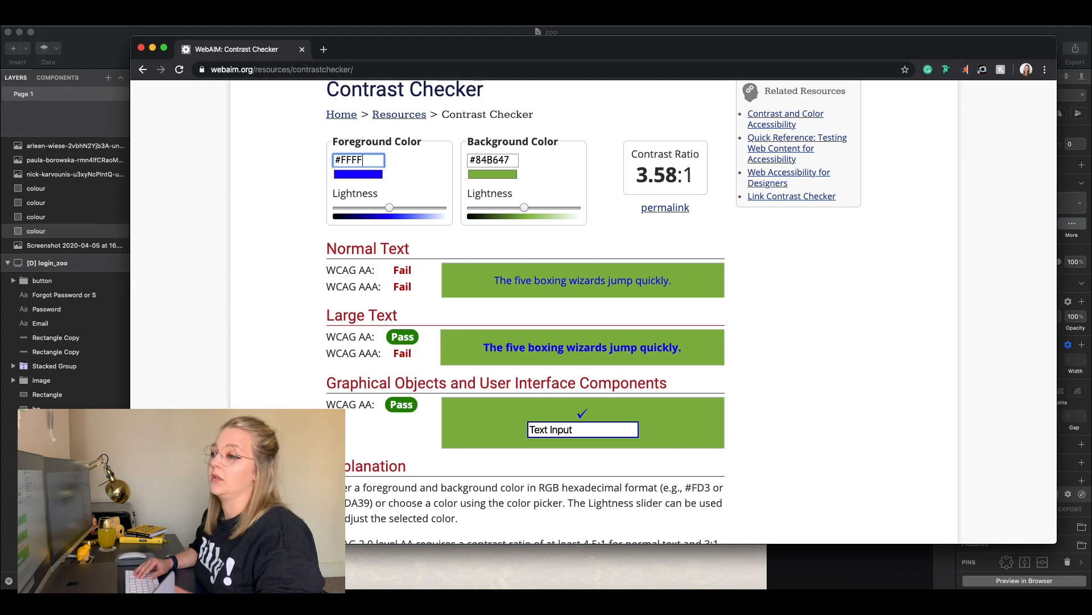
{"action": "left_click", "coordinate": [363, 216]}
{"action": "scroll", "coordinate": [594, 312], "scroll_direction": "up", "scroll_amount": 3}
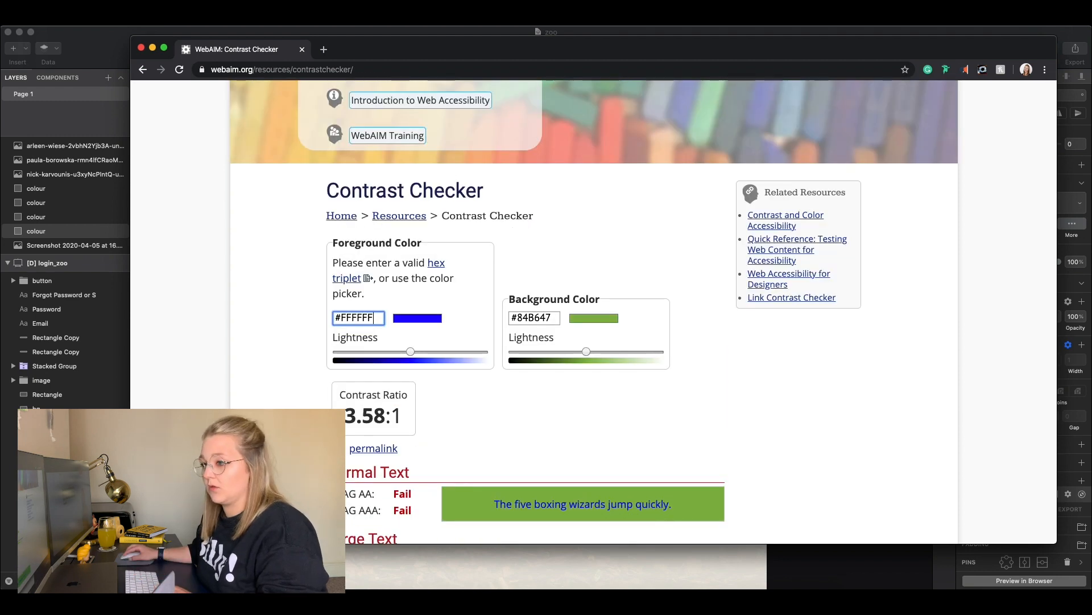
{"action": "scroll", "coordinate": [238, 312], "scroll_direction": "down", "scroll_amount": 3}
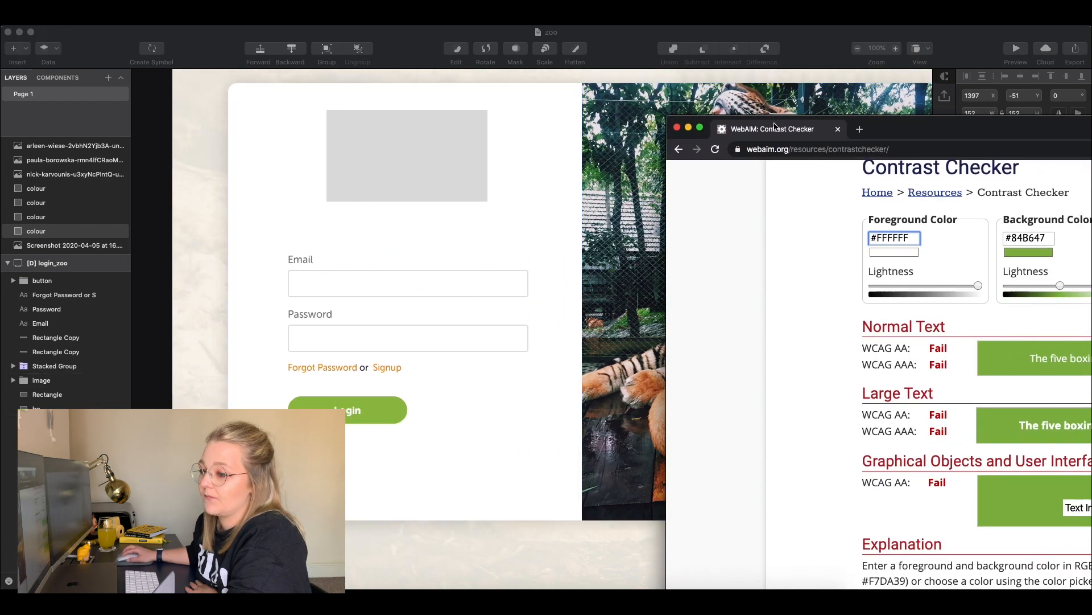
Step: Bring the checker window back over the design and darken the background colour's lightness to #718A38
{"action": "double_click", "coordinate": [906, 130]}
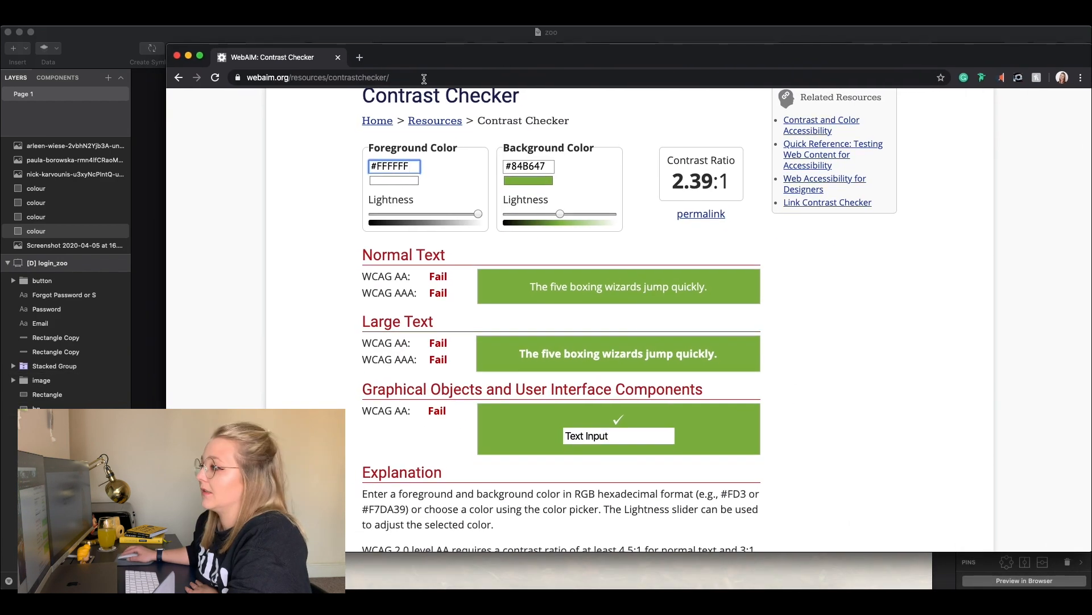
{"action": "left_click_drag", "start_coordinate": [561, 218], "coordinate": [534, 218]}
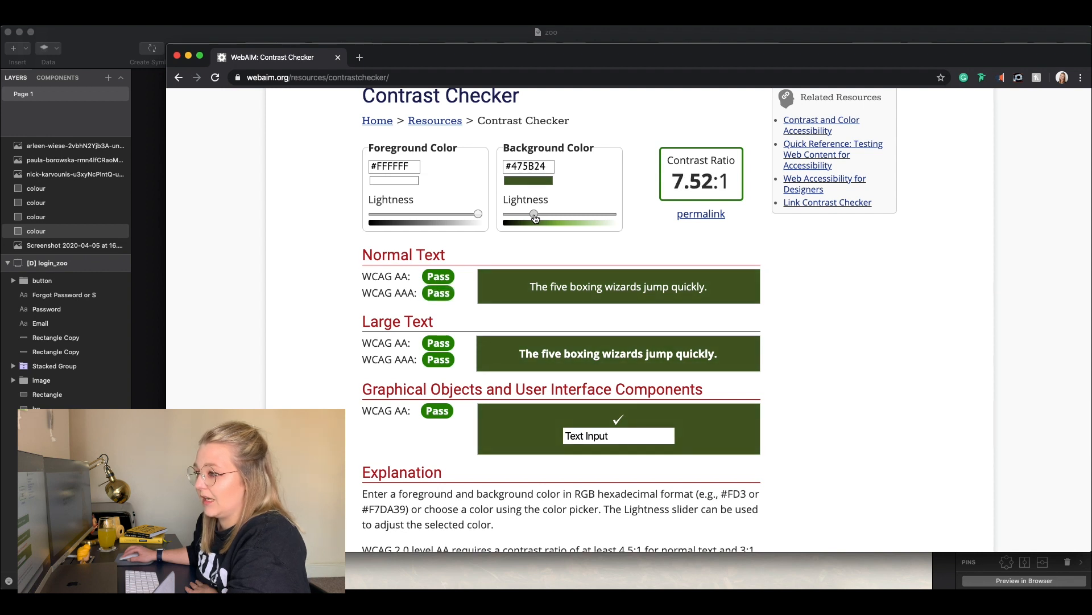
{"action": "left_click_drag", "start_coordinate": [535, 218], "coordinate": [550, 218]}
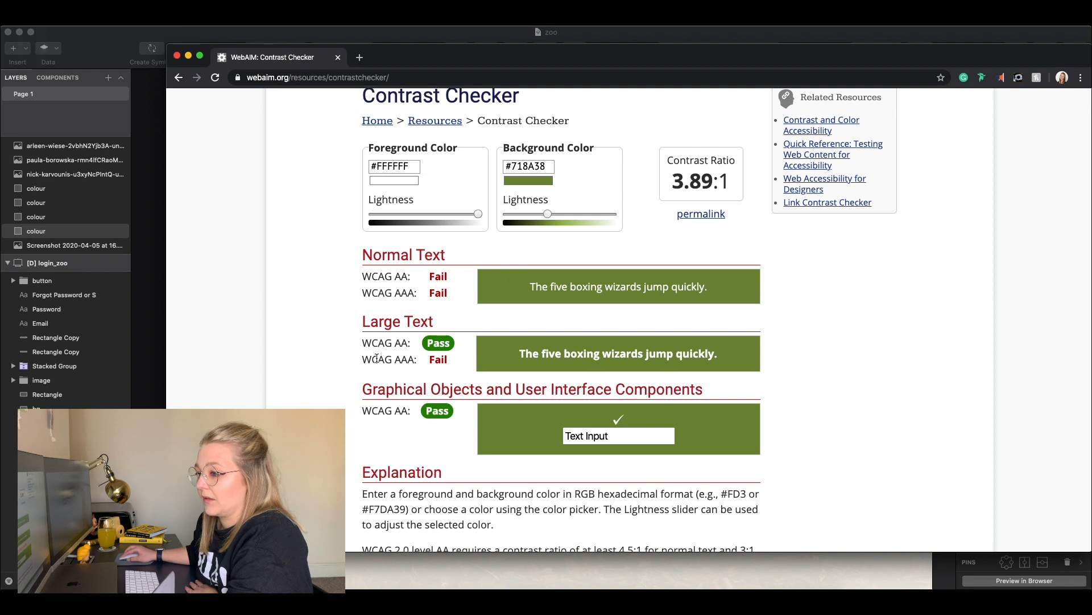
Step: Examine the WCAG AA and AAA results and the sample text for normal and large text
{"action": "left_click_drag", "start_coordinate": [363, 343], "coordinate": [427, 343]}
{"action": "left_click", "coordinate": [410, 346]}
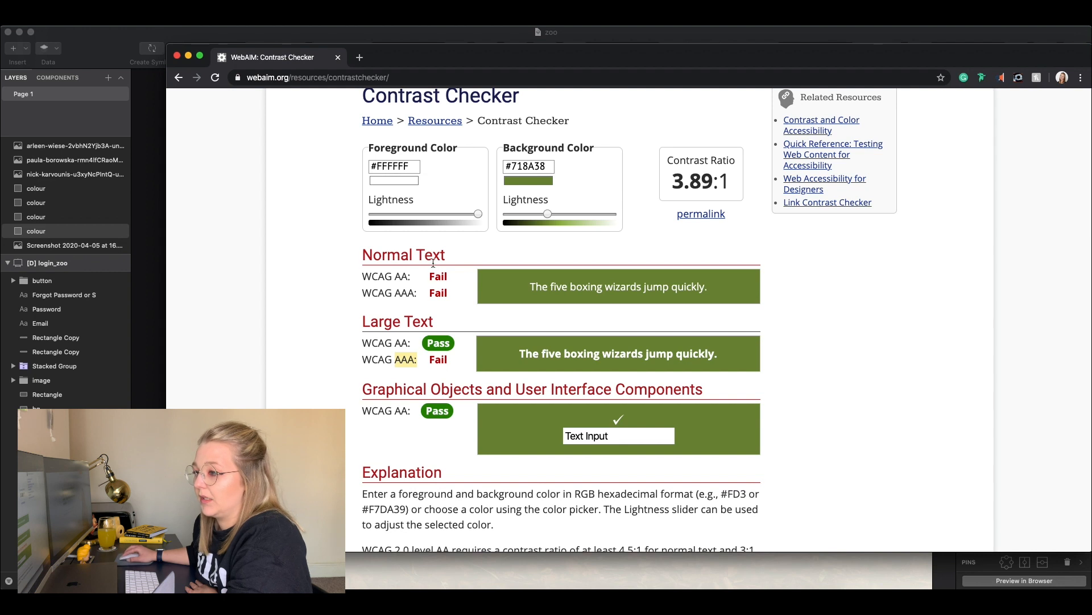
{"action": "left_click_drag", "start_coordinate": [435, 277], "coordinate": [449, 275]}
{"action": "left_click", "coordinate": [410, 280]}
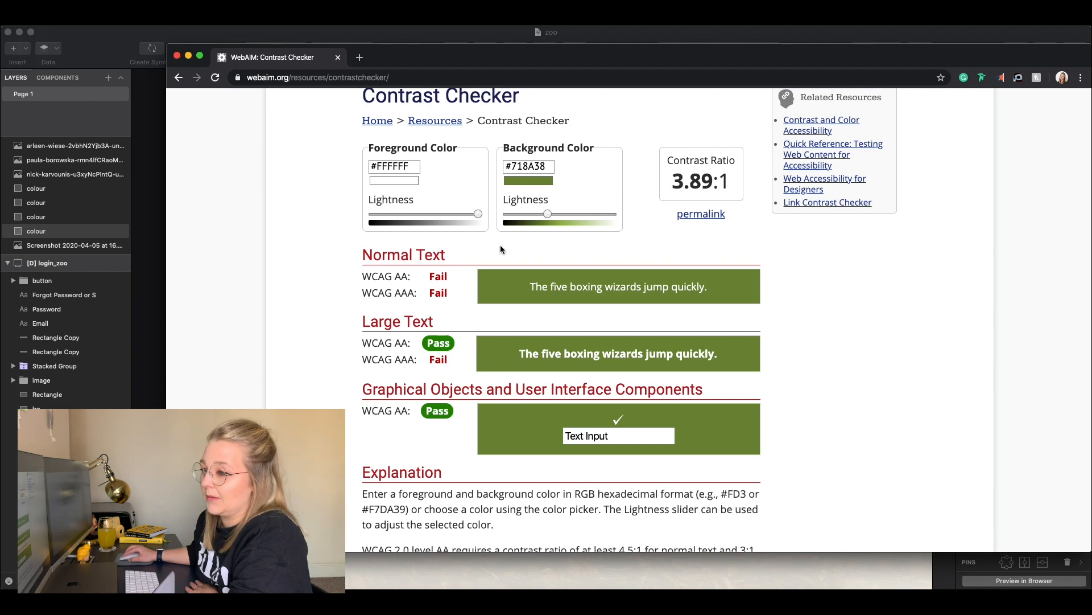
{"action": "left_click_drag", "start_coordinate": [406, 56], "coordinate": [477, 33]}
{"action": "left_click_drag", "start_coordinate": [608, 336], "coordinate": [782, 330]}
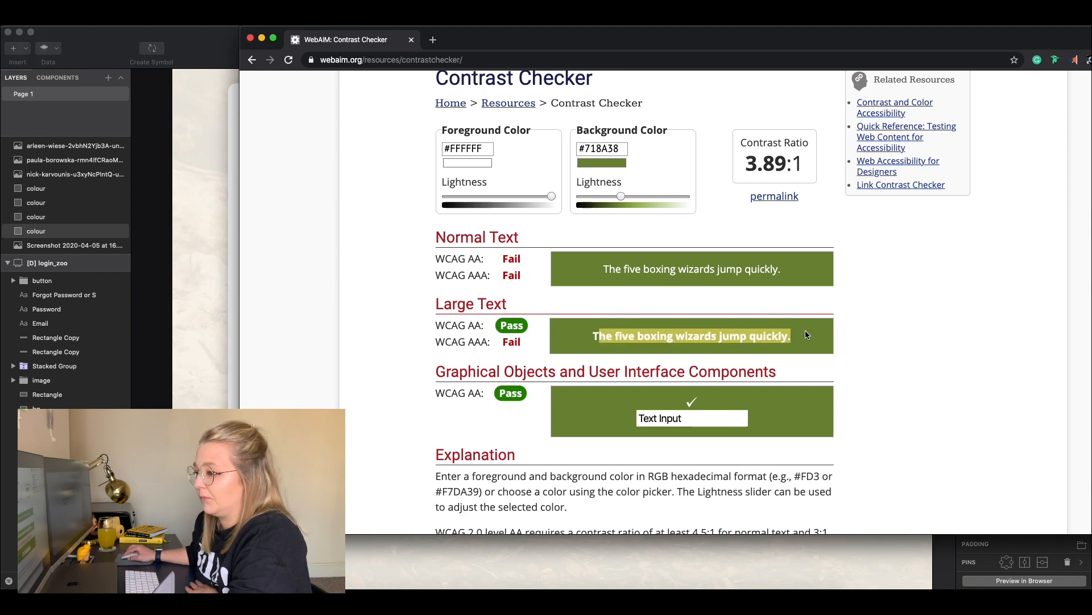
Step: Copy the checked green, return to the Sketch design, set the Login button's fill to #718A38 and save the file
{"action": "left_click", "coordinate": [588, 148]}
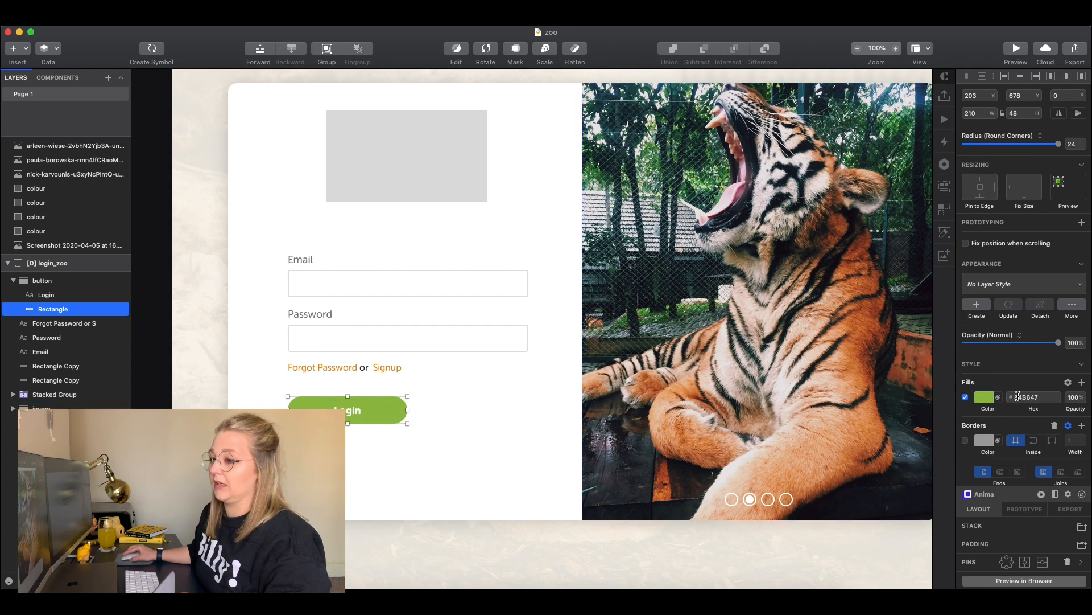
{"action": "key", "text": "Return"}
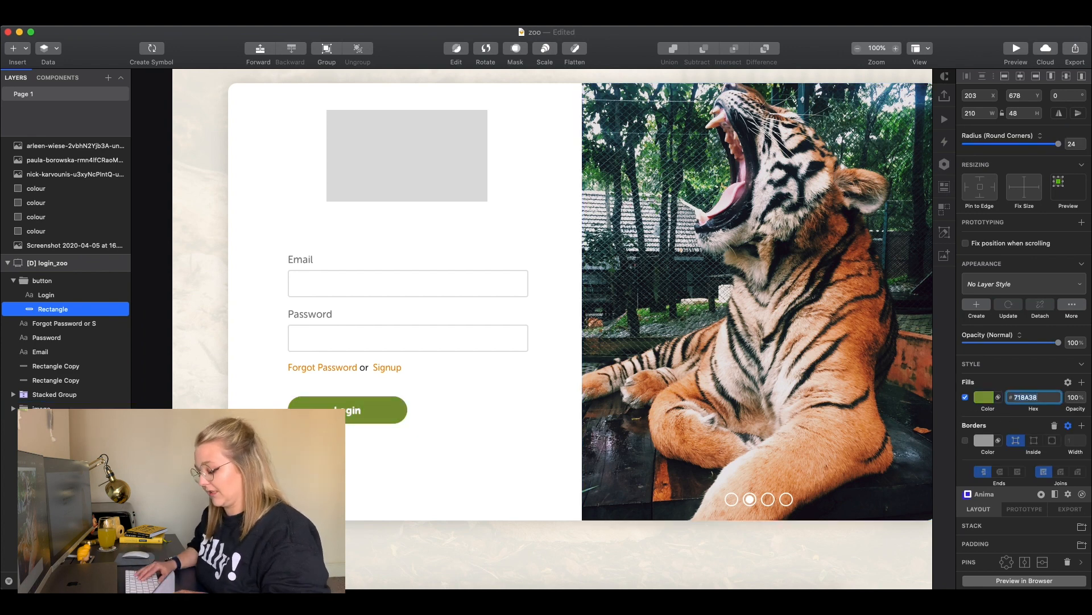
{"action": "left_click", "coordinate": [189, 262]}
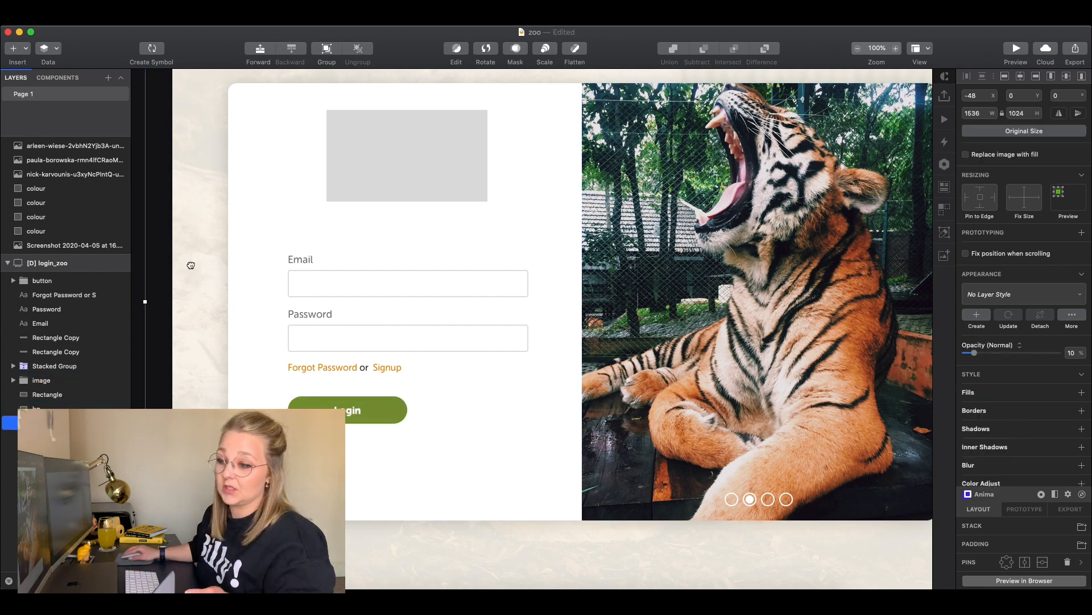
{"action": "scroll", "coordinate": [190, 268], "scroll_direction": "left", "scroll_amount": 2}
{"action": "left_click", "coordinate": [178, 285]}
{"action": "key", "text": "super+s"}
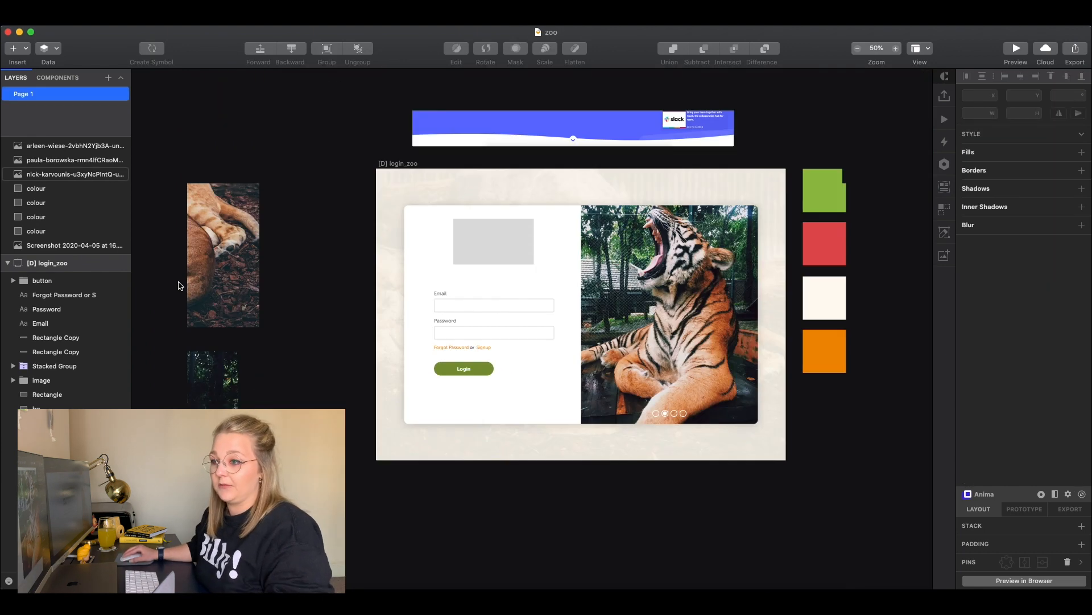
Step: Add a copy of the green palette swatch beside the artboard in the darker green #718A38
{"action": "key", "text": "super+minus"}
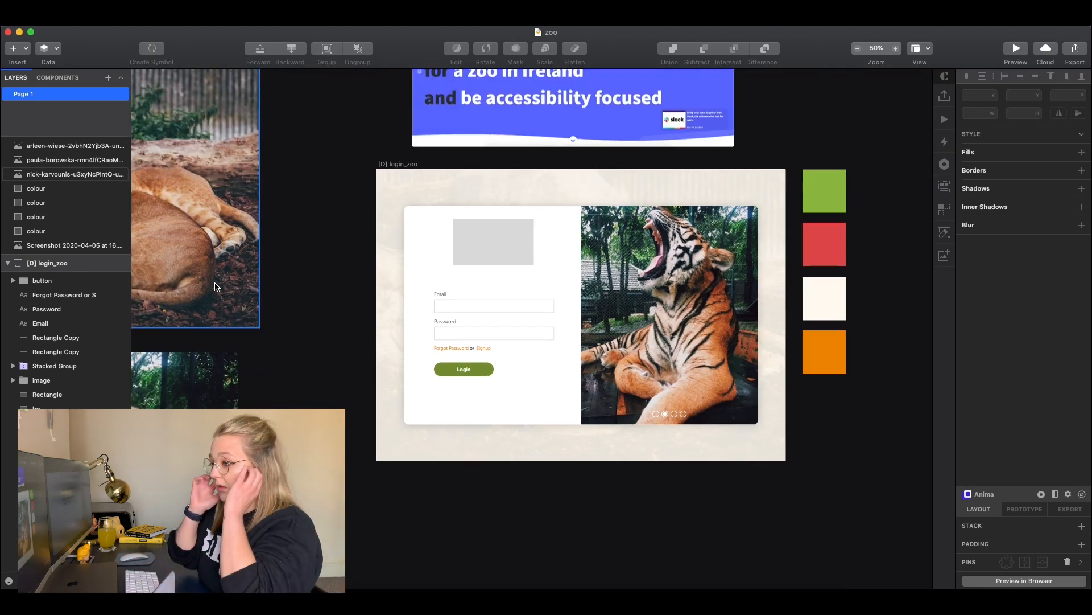
{"action": "left_click_drag", "start_coordinate": [322, 305], "coordinate": [336, 333]}
{"action": "key", "text": "super+plus"}
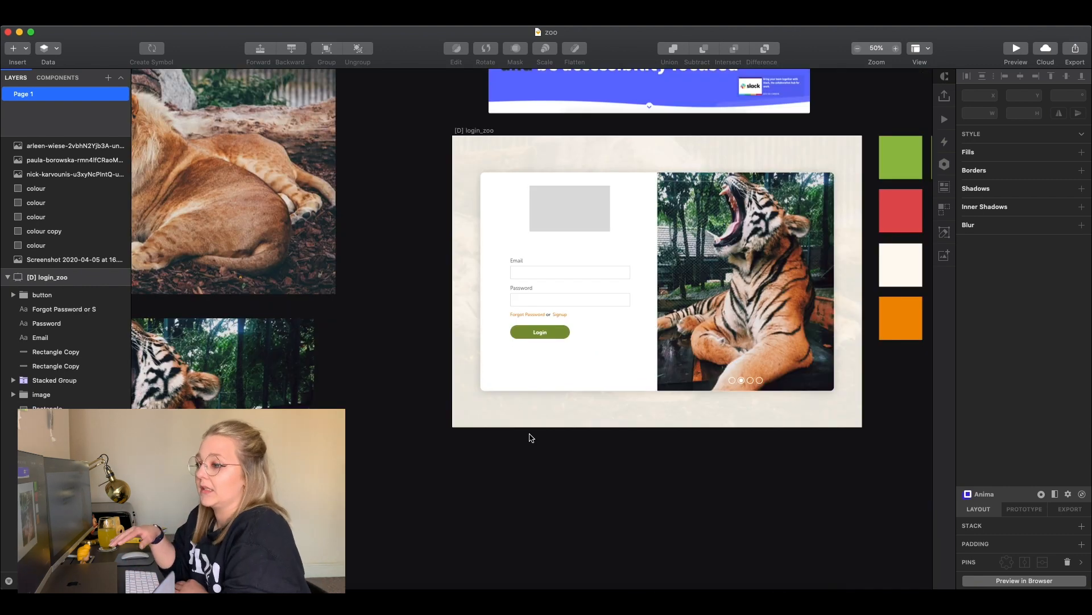
Step: Append an asterisk to the Email and Password labels so they read Email* and Password*
{"action": "key", "text": "super+plus"}
{"action": "scroll", "coordinate": [518, 392], "scroll_direction": "right", "scroll_amount": 5}
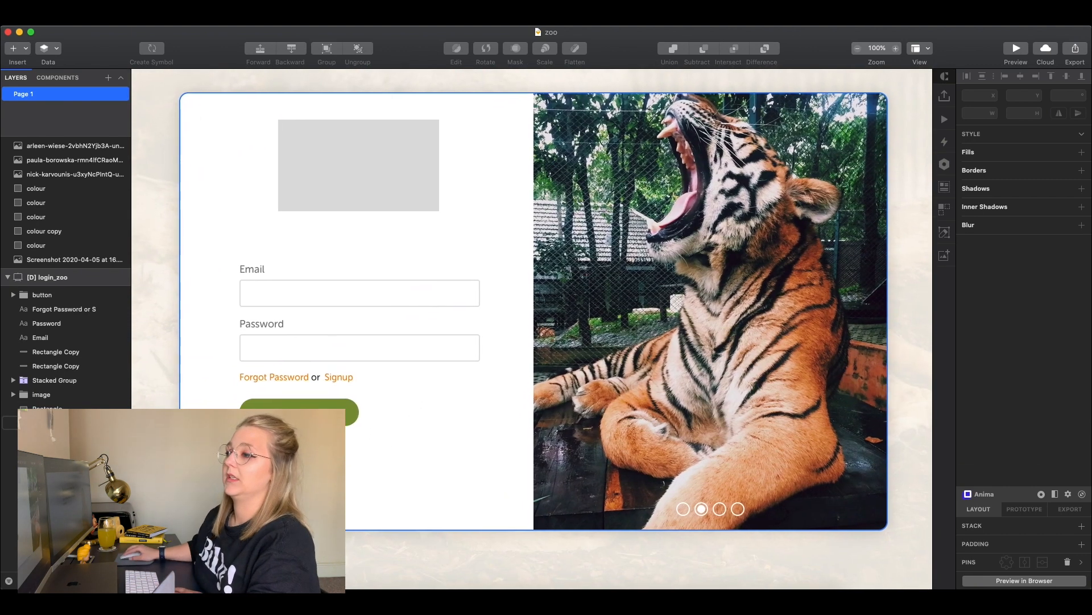
{"action": "scroll", "coordinate": [532, 311], "scroll_direction": "down", "scroll_amount": 1}
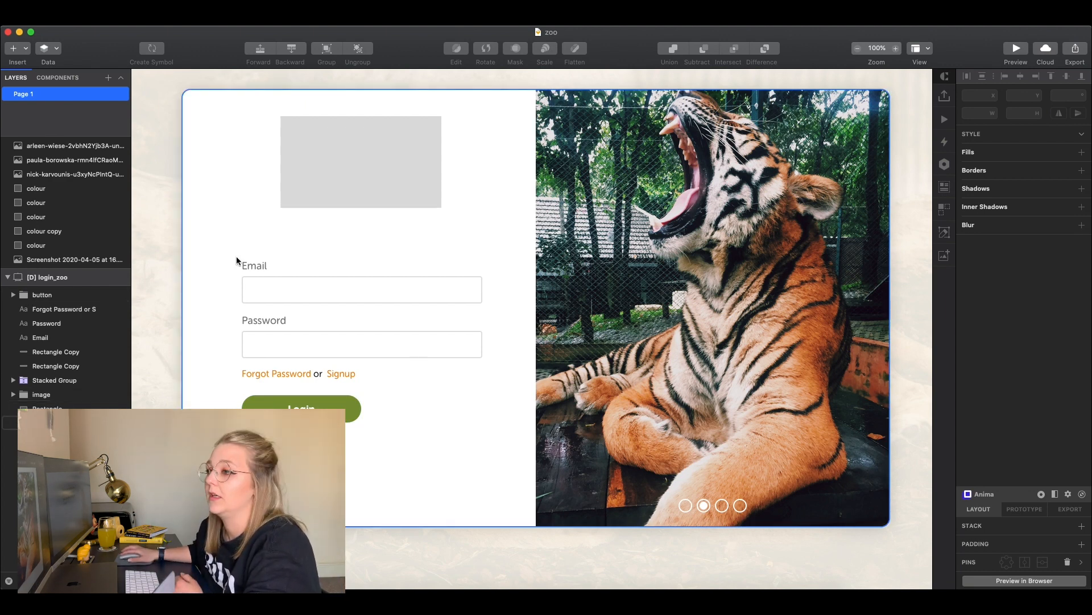
{"action": "left_click", "coordinate": [251, 265]}
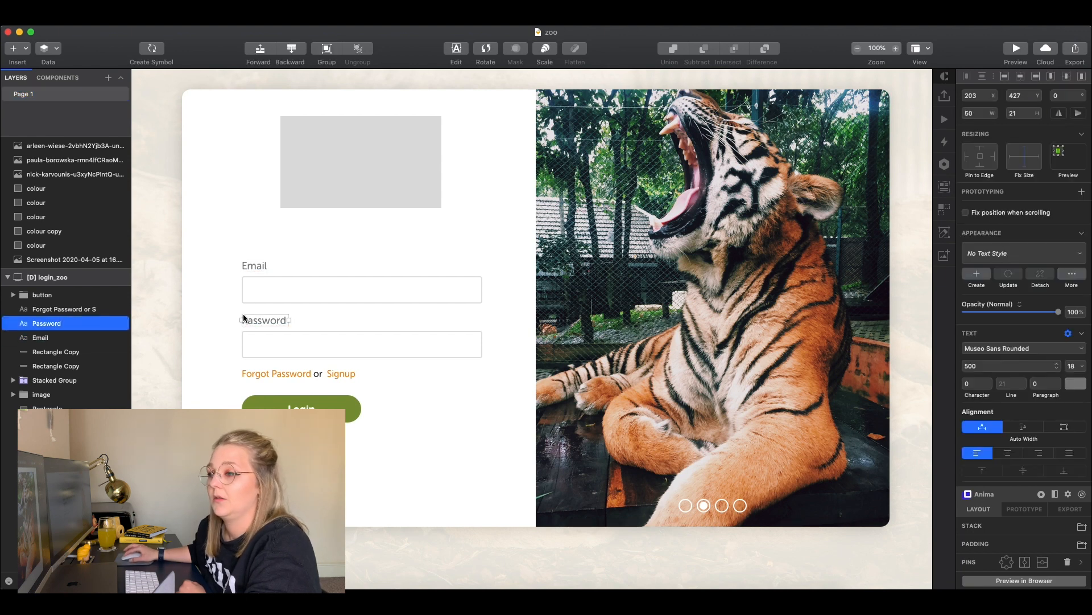
{"action": "double_click", "coordinate": [265, 265]}
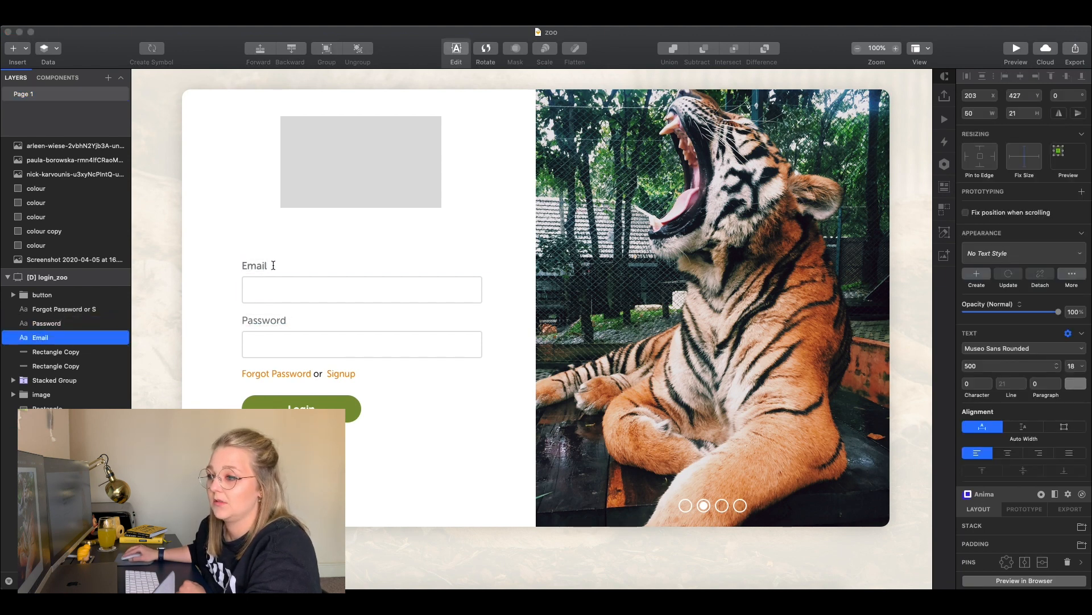
{"action": "left_click", "coordinate": [259, 320]}
{"action": "double_click", "coordinate": [262, 319]}
{"action": "left_click", "coordinate": [286, 319]}
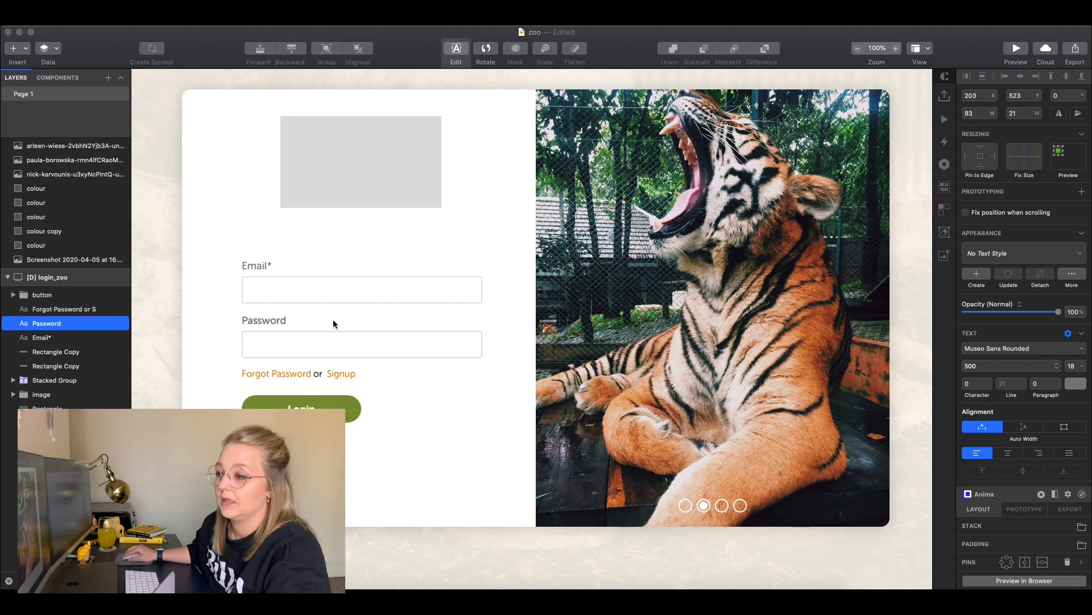
{"action": "left_click", "coordinate": [177, 349]}
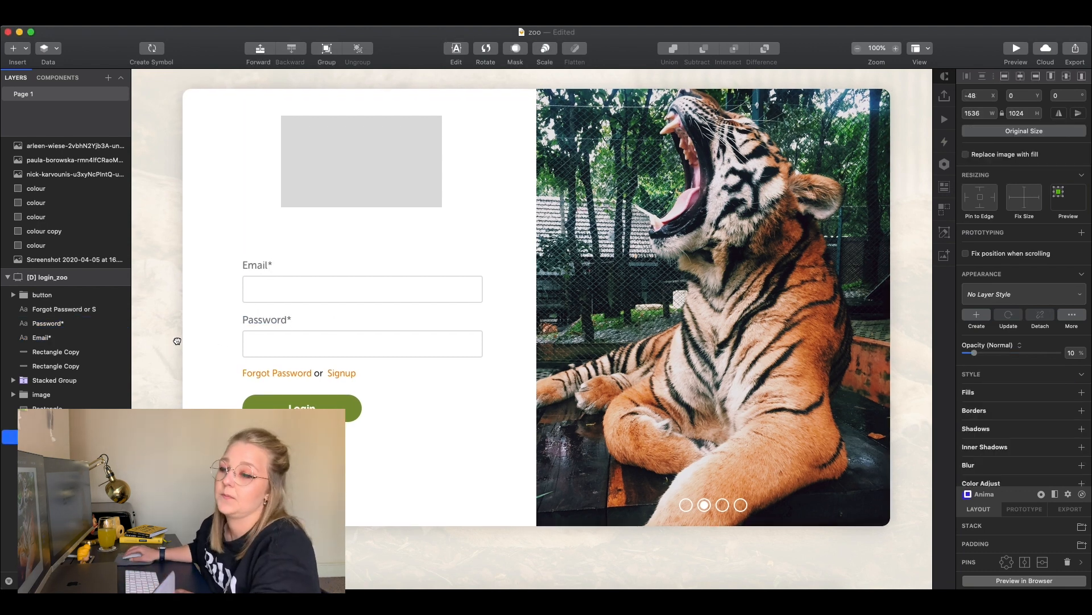
{"action": "scroll", "coordinate": [199, 330], "scroll_direction": "left", "scroll_amount": 5}
{"action": "scroll", "coordinate": [199, 330], "scroll_direction": "down", "scroll_amount": 2}
{"action": "left_click", "coordinate": [191, 283]}
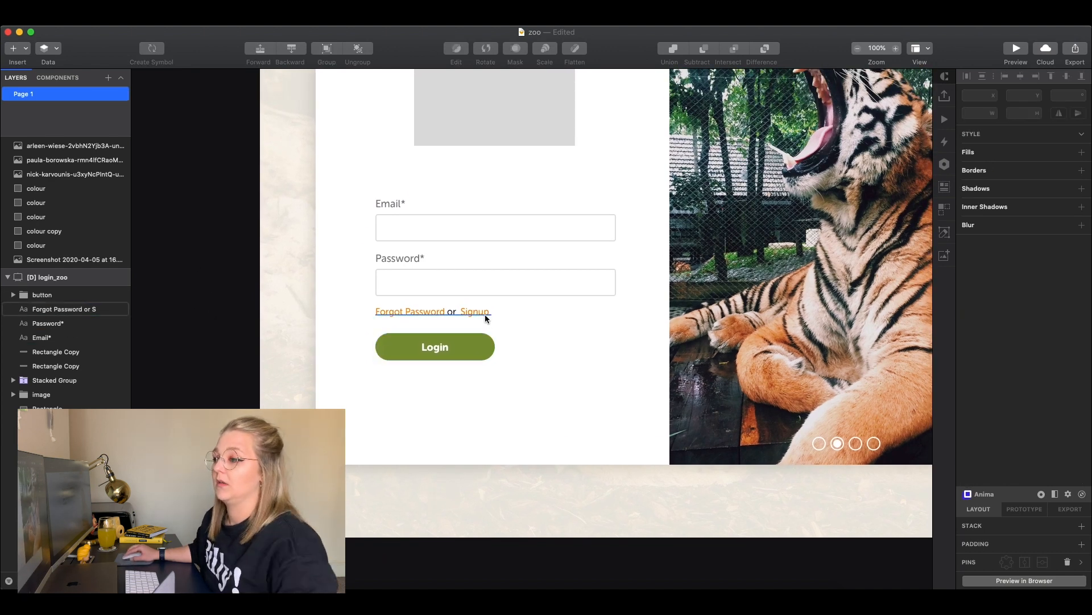
{"action": "left_click", "coordinate": [443, 355]}
{"action": "left_click", "coordinate": [232, 289]}
{"action": "left_click_drag", "start_coordinate": [231, 288], "coordinate": [216, 349]}
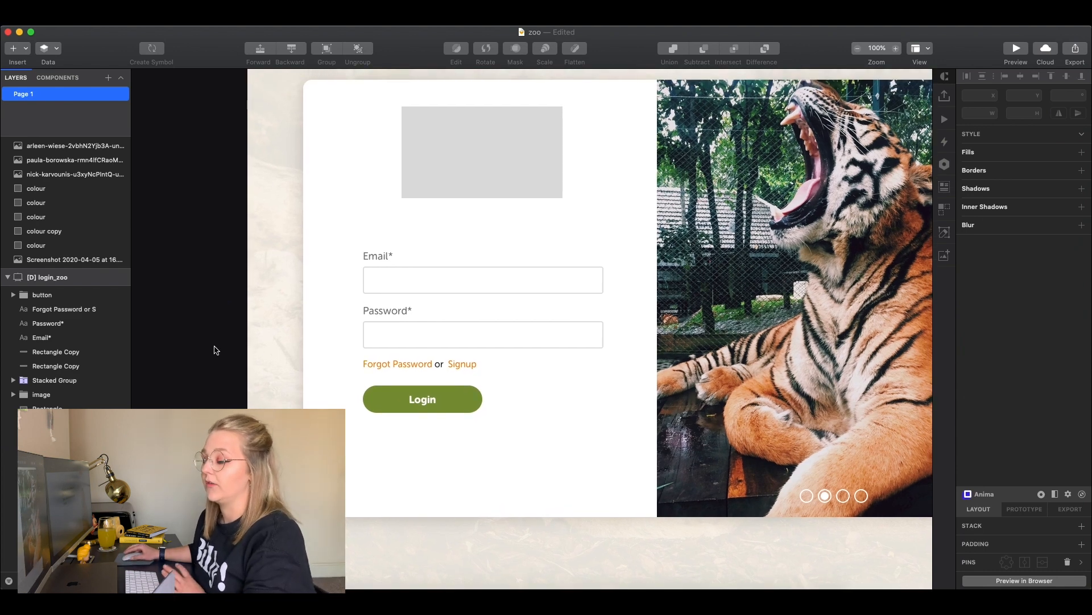
Step: Place the red swatch at the card's upper edge beside the photo and reshape it into a downward wedge about 500 px tall
{"action": "scroll", "coordinate": [215, 350], "scroll_direction": "down", "scroll_amount": 3}
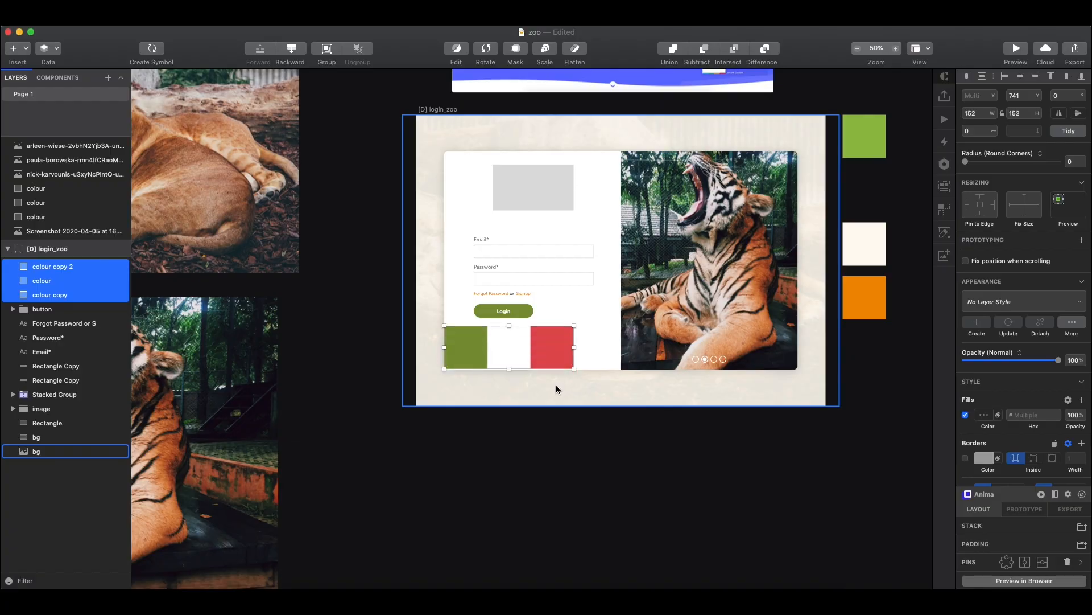
{"action": "mouse_move", "coordinate": [543, 348]}
{"action": "left_mouse_down"}
{"action": "mouse_move", "coordinate": [678, 477]}
{"action": "mouse_move", "coordinate": [636, 176]}
{"action": "left_mouse_up"}
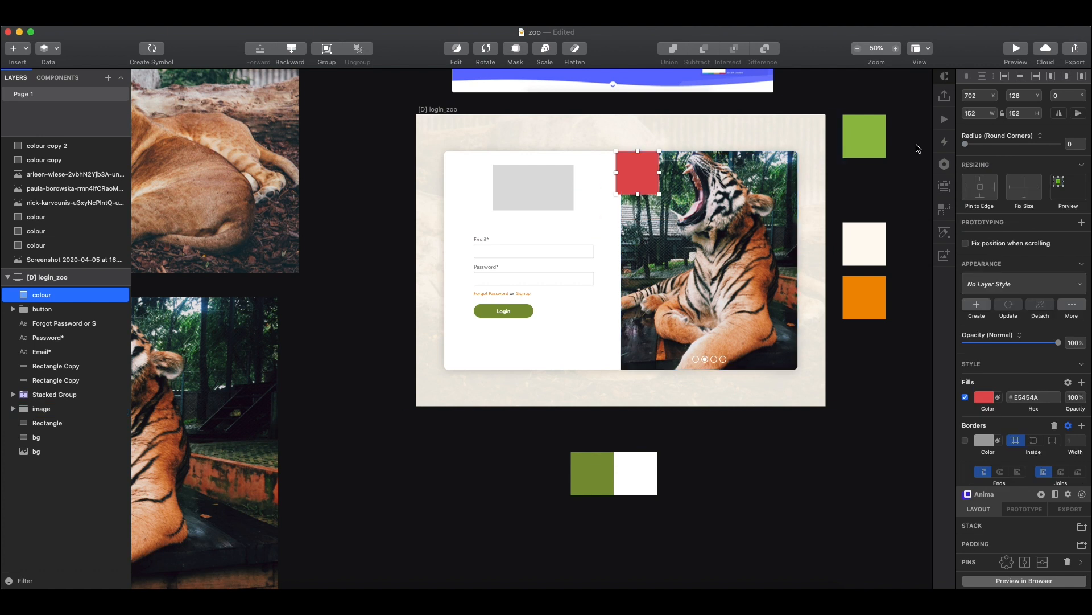
{"action": "double_click", "coordinate": [653, 188]}
{"action": "left_click_drag", "start_coordinate": [660, 194], "coordinate": [637, 194]}
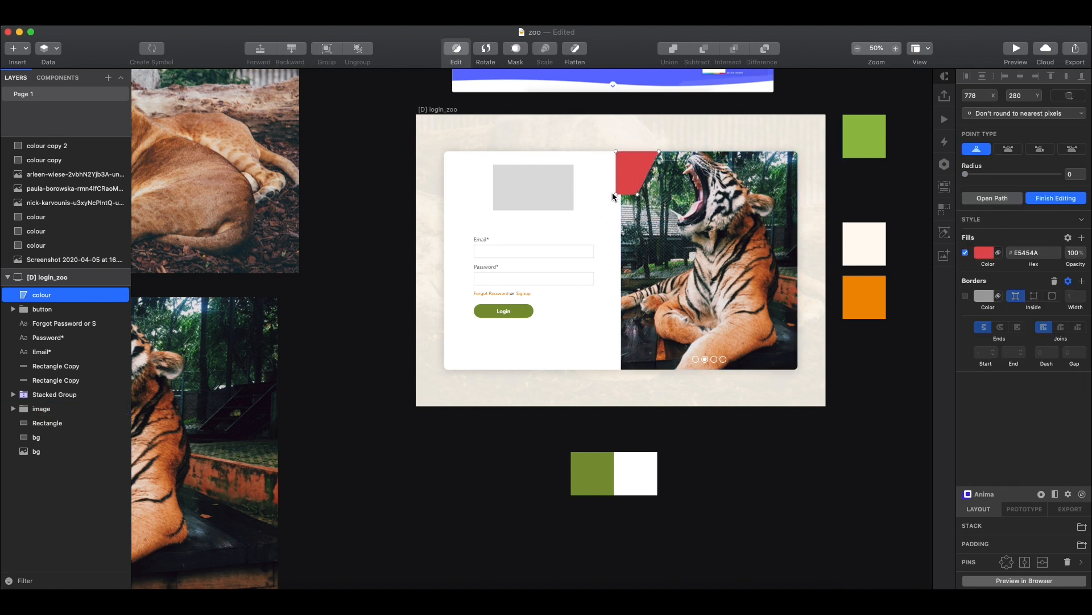
{"action": "key", "text": "Escape"}
{"action": "key", "text": "Escape"}
{"action": "left_click_drag", "start_coordinate": [639, 158], "coordinate": [625, 157]}
{"action": "left_click_drag", "start_coordinate": [624, 194], "coordinate": [624, 296]}
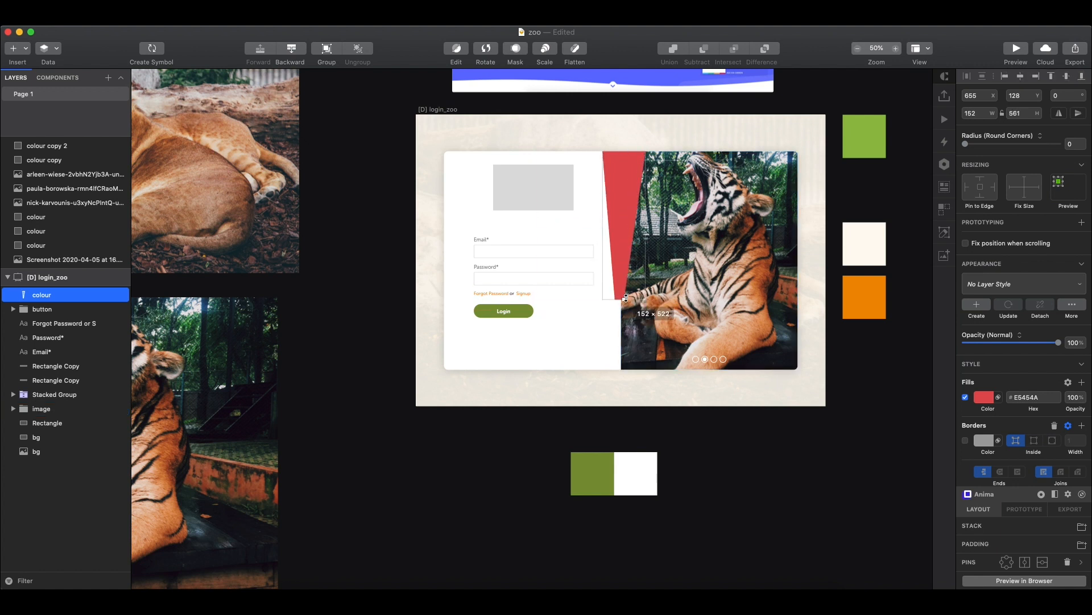
{"action": "key", "text": "Escape"}
Step: Move the dark green swatch to the card's lower edge and reshape it into an upward-pointing wedge along the photo
{"action": "left_click_drag", "start_coordinate": [591, 486], "coordinate": [631, 245]}
{"action": "double_click", "coordinate": [632, 331]}
{"action": "left_click_drag", "start_coordinate": [594, 326], "coordinate": [631, 243]}
{"action": "key", "text": "Escape"}
{"action": "left_click", "coordinate": [385, 200]}
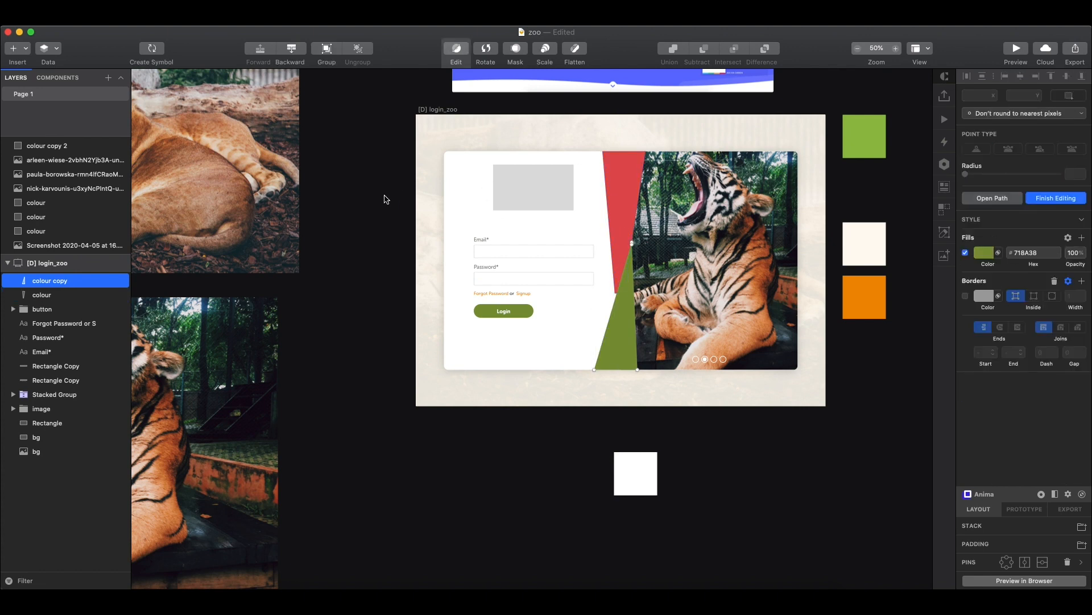
Step: Shift the red wedge's lower tip so it tucks in against the green wedge
{"action": "double_click", "coordinate": [619, 194]}
{"action": "left_click_drag", "start_coordinate": [616, 293], "coordinate": [624, 305]}
{"action": "key", "text": "Escape"}
{"action": "key", "text": "Escape"}
{"action": "scroll", "coordinate": [592, 438], "scroll_direction": "left", "scroll_amount": 1}
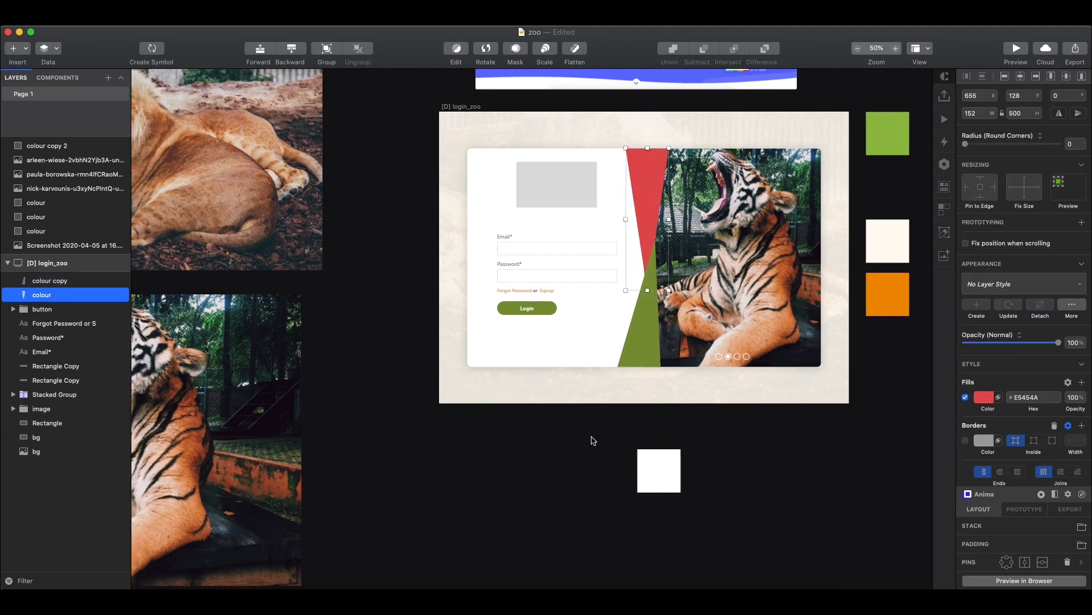
{"action": "scroll", "coordinate": [592, 439], "scroll_direction": "up", "scroll_amount": 1}
{"action": "key", "text": "Escape"}
Step: Place the white swatch over the photo beside the red wedge and reshape it into a slanted wedge narrowing downwards
{"action": "left_click_drag", "start_coordinate": [657, 487], "coordinate": [707, 171]}
{"action": "double_click", "coordinate": [693, 250]}
{"action": "left_click_drag", "start_coordinate": [651, 249], "coordinate": [680, 171]}
{"action": "mouse_move", "coordinate": [650, 292]}
{"action": "left_mouse_down"}
{"action": "mouse_move", "coordinate": [645, 326]}
{"action": "mouse_move", "coordinate": [656, 298]}
{"action": "left_mouse_up"}
{"action": "left_click", "coordinate": [609, 431]}
{"action": "left_click", "coordinate": [609, 431]}
Step: Cut the green wedge and paste it back so it sits in front of the white and red wedges
{"action": "scroll", "coordinate": [605, 452], "scroll_direction": "up", "scroll_amount": 2}
{"action": "left_click", "coordinate": [683, 251]}
{"action": "left_click", "coordinate": [605, 507]}
{"action": "scroll", "coordinate": [605, 507], "scroll_direction": "right", "scroll_amount": 1}
{"action": "key", "text": "super+0"}
{"action": "scroll", "coordinate": [590, 507], "scroll_direction": "right", "scroll_amount": 3}
{"action": "left_click", "coordinate": [685, 398]}
{"action": "key", "text": "super+x"}
{"action": "key", "text": "super+v"}
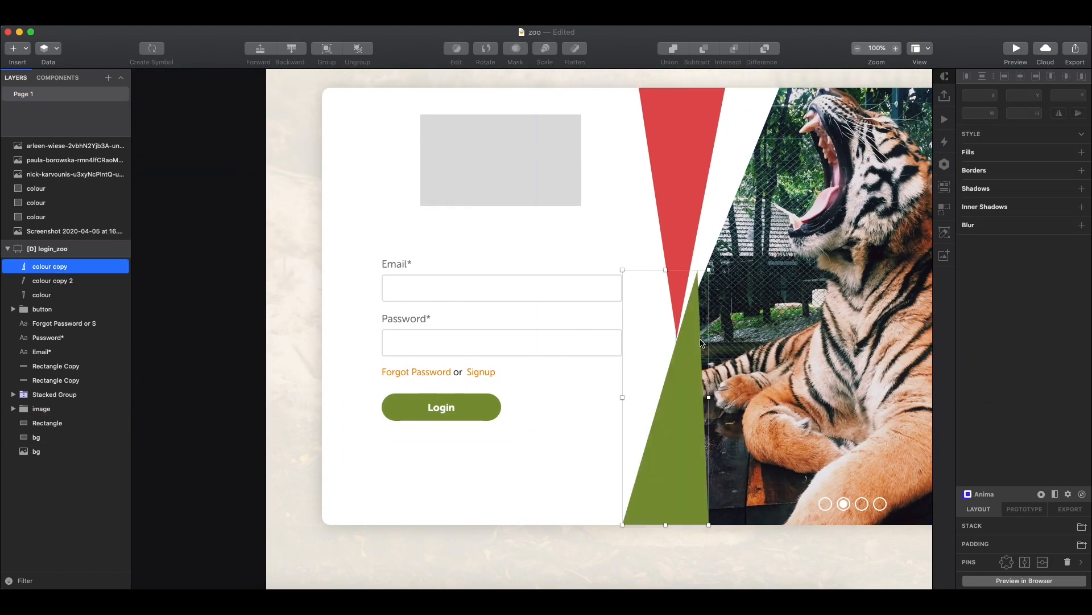
Step: Fine-tune the tip points of the green and white wedges where the three shapes meet
{"action": "double_click", "coordinate": [699, 276]}
{"action": "mouse_move", "coordinate": [699, 277]}
{"action": "left_mouse_down"}
{"action": "mouse_move", "coordinate": [677, 327]}
{"action": "mouse_move", "coordinate": [708, 270]}
{"action": "left_mouse_up"}
{"action": "left_click_drag", "start_coordinate": [677, 330], "coordinate": [691, 269]}
{"action": "key", "text": "Escape"}
{"action": "scroll", "coordinate": [601, 214], "scroll_direction": "right", "scroll_amount": 3}
{"action": "double_click", "coordinate": [650, 247]}
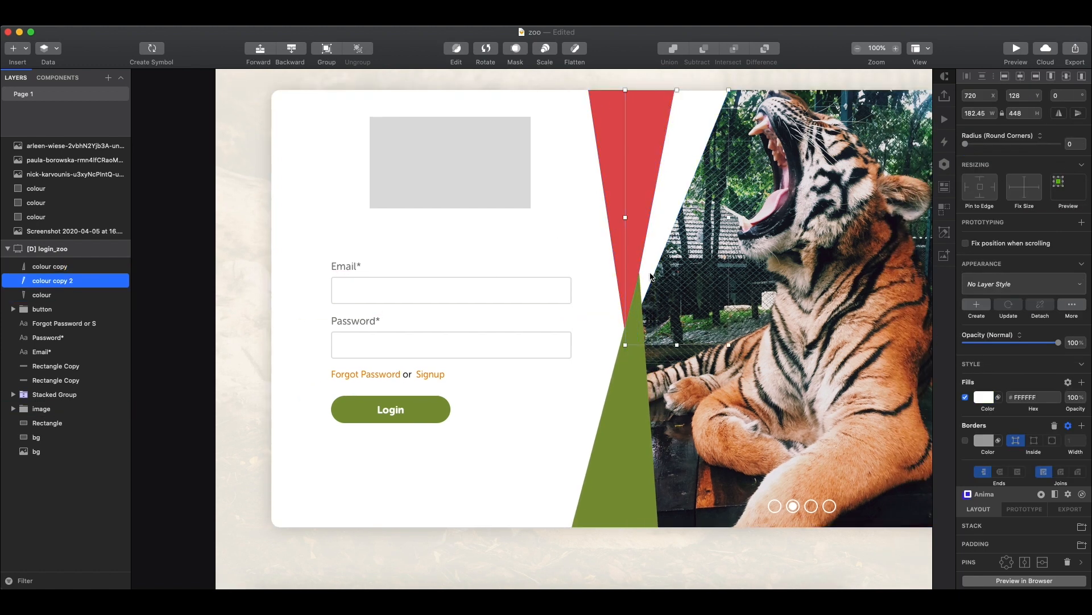
{"action": "mouse_move", "coordinate": [627, 344]}
{"action": "left_mouse_down"}
{"action": "mouse_move", "coordinate": [629, 332]}
{"action": "mouse_move", "coordinate": [631, 350]}
{"action": "left_mouse_up"}
{"action": "left_click", "coordinate": [200, 298]}
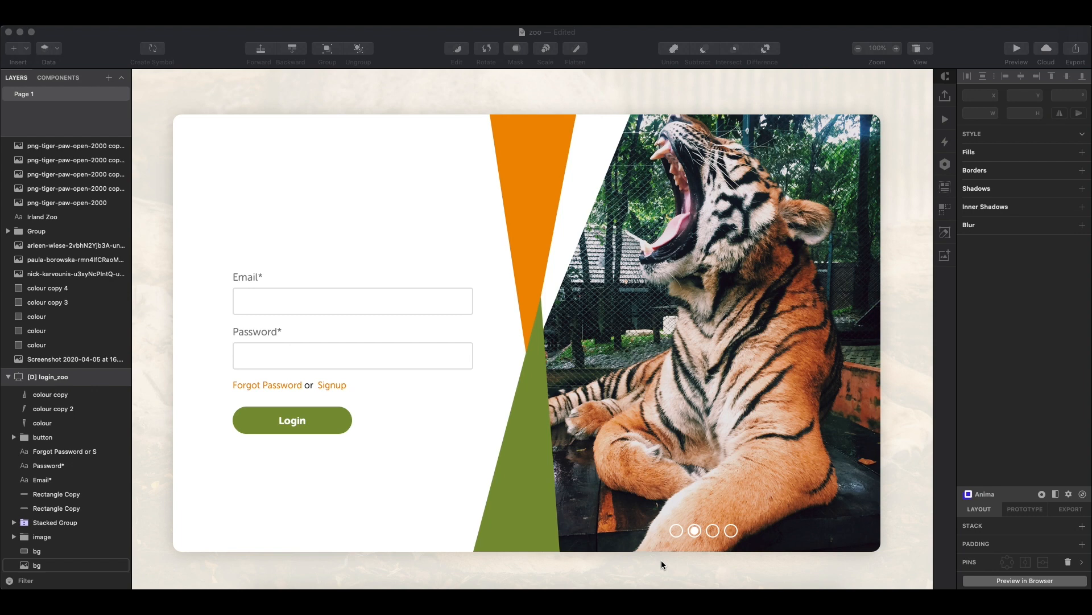
Step: Try a single paw print above the Email label on the login card
{"action": "left_click", "coordinate": [138, 257]}
{"action": "key", "text": "super+minus"}
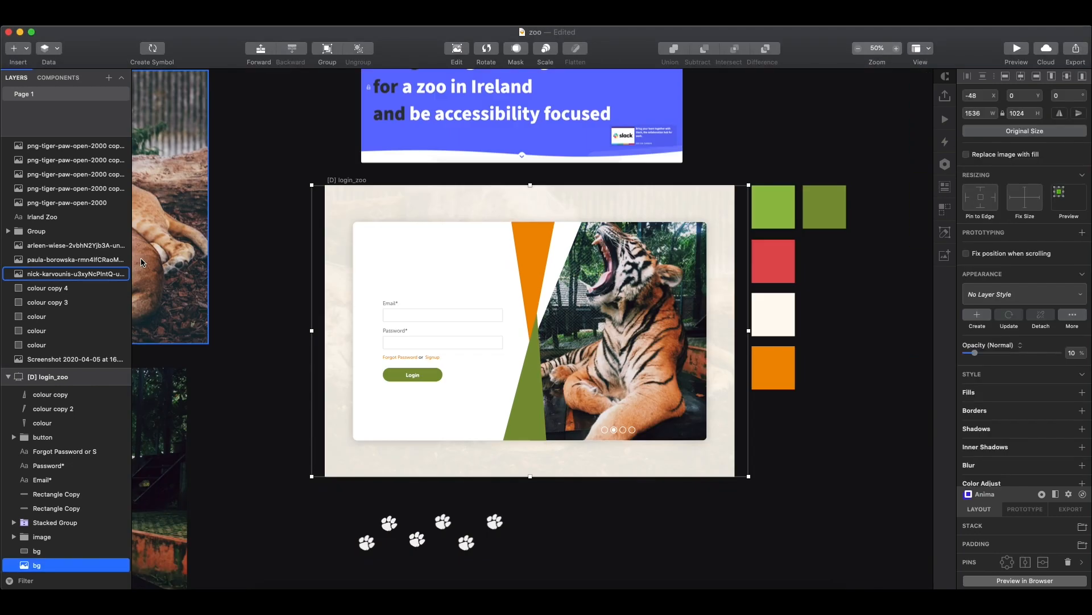
{"action": "left_click", "coordinate": [253, 244]}
{"action": "scroll", "coordinate": [254, 244], "scroll_direction": "down", "scroll_amount": 2}
{"action": "left_click_drag", "start_coordinate": [417, 486], "coordinate": [430, 246], "text": "alt"}
{"action": "key", "text": "super+plus"}
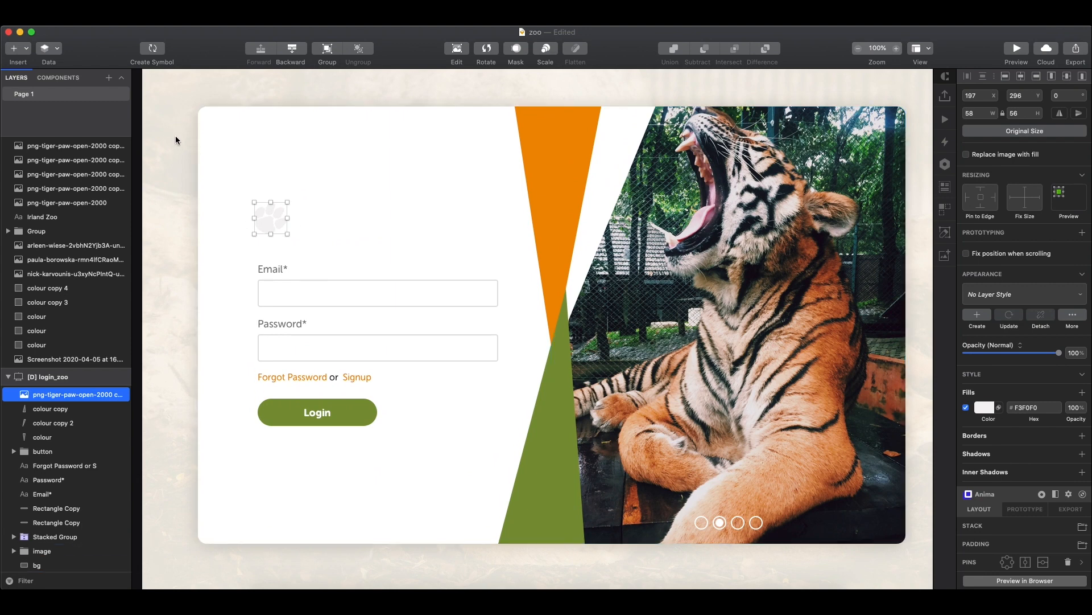
{"action": "key", "text": "Delete"}
Step: Select all six paw prints below the artboard and move them into the card's empty area beneath the Login button
{"action": "scroll", "coordinate": [200, 429], "scroll_direction": "down", "scroll_amount": 6}
{"action": "left_click_drag", "start_coordinate": [190, 432], "coordinate": [465, 523]}
{"action": "left_click_drag", "start_coordinate": [300, 488], "coordinate": [304, 254]}
{"action": "left_click", "coordinate": [236, 402]}
{"action": "left_click_drag", "start_coordinate": [236, 400], "coordinate": [281, 539]}
{"action": "key", "text": "super+minus"}
{"action": "key", "text": "super+plus"}
{"action": "left_click_drag", "start_coordinate": [381, 94], "coordinate": [353, 167]}
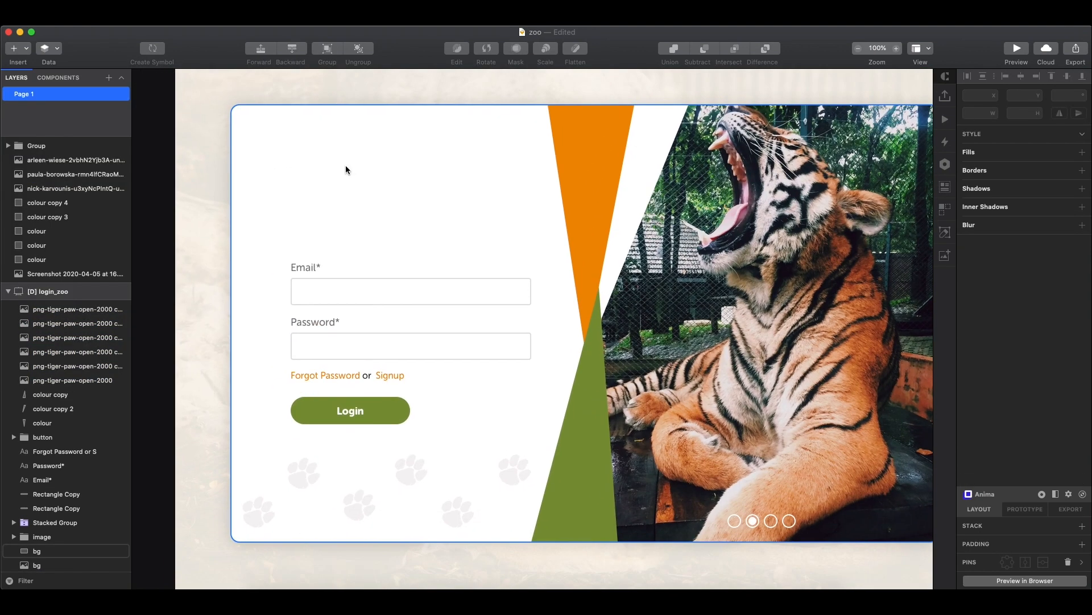
{"action": "scroll", "coordinate": [340, 167], "scroll_direction": "right", "scroll_amount": 4}
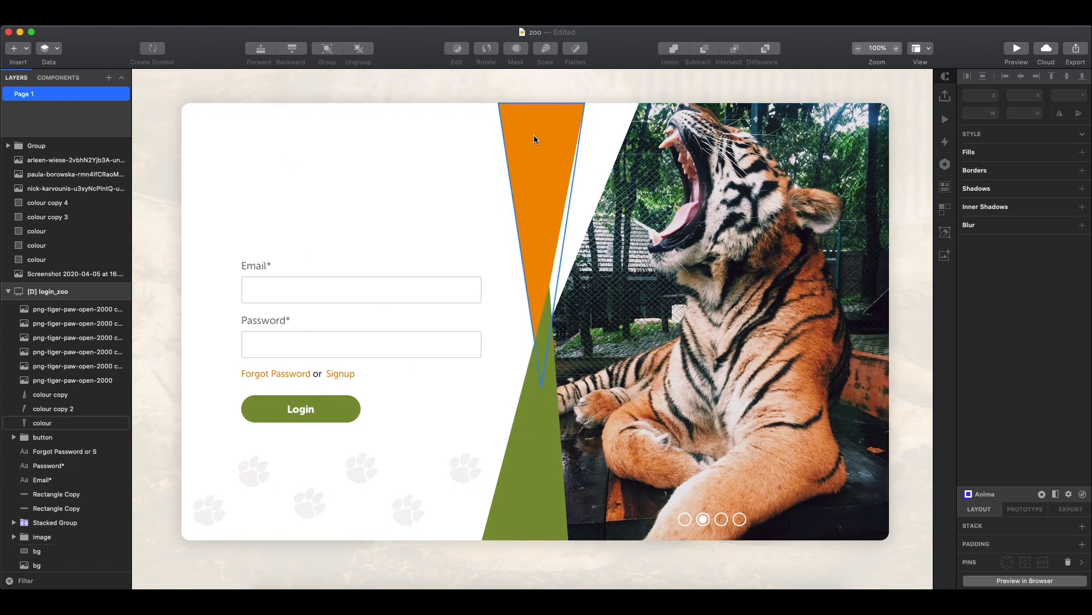
Step: Draw a 69 by 149 px rectangle above the Email label and duplicate it twice into three adjoining vertical stripes
{"action": "key", "text": "r"}
{"action": "left_click_drag", "start_coordinate": [289, 224], "coordinate": [289, 223]}
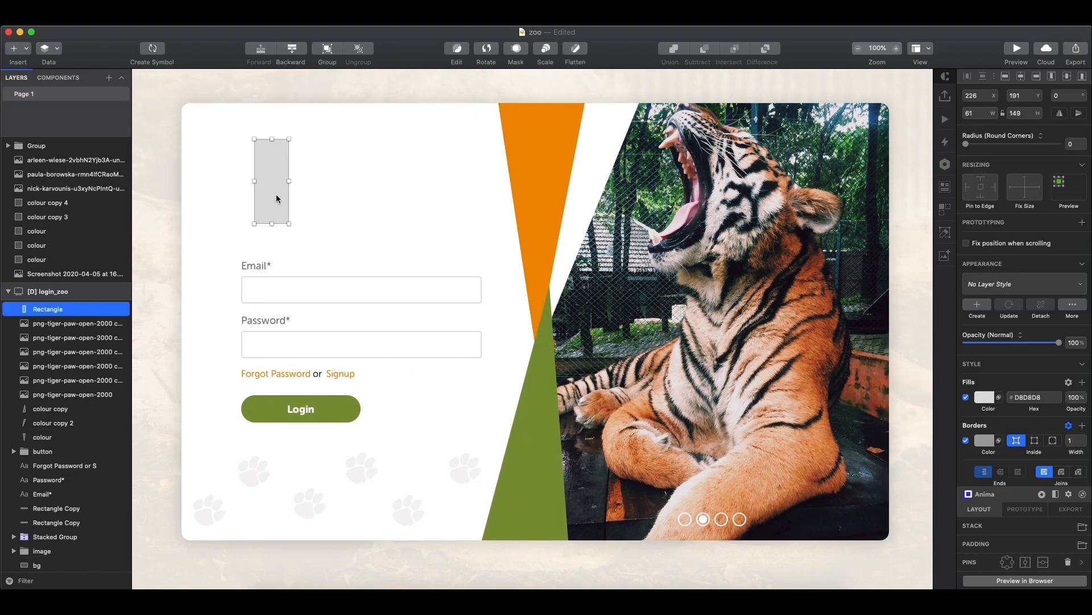
{"action": "left_click_drag", "start_coordinate": [289, 180], "coordinate": [368, 181]}
{"action": "left_click", "coordinate": [218, 219]}
Step: Select all three stripes and remove their borders
{"action": "left_click", "coordinate": [353, 190]}
{"action": "left_click", "coordinate": [313, 192], "text": "shift"}
{"action": "left_click", "coordinate": [273, 192], "text": "shift"}
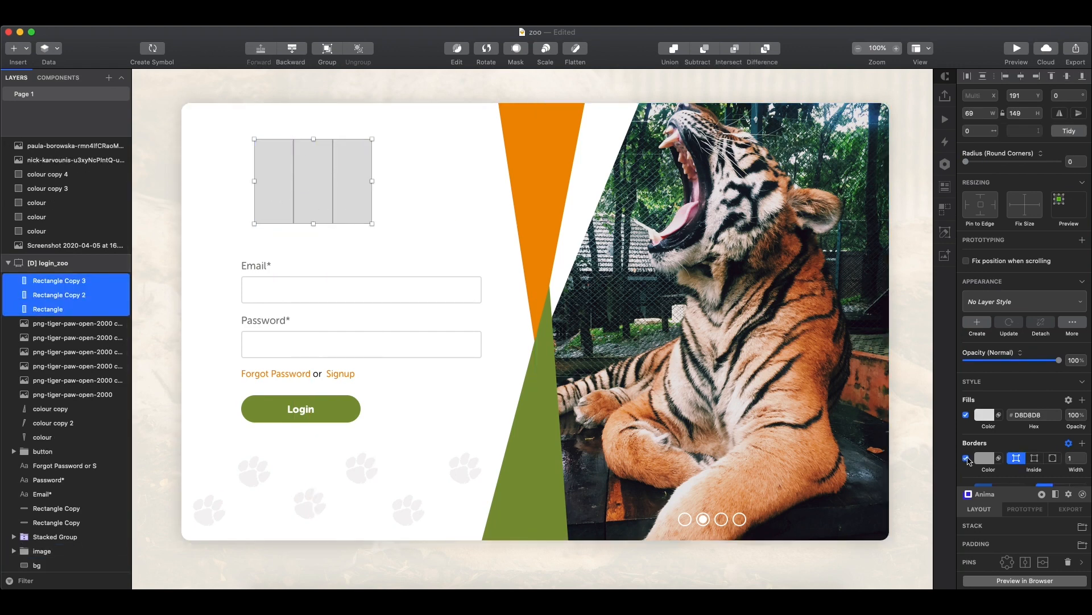
{"action": "left_click", "coordinate": [966, 440]}
{"action": "left_click", "coordinate": [151, 165]}
Step: Set the middle stripe's fill to white, #FFFFFF
{"action": "left_click", "coordinate": [313, 181]}
{"action": "left_click", "coordinate": [991, 397]}
{"action": "left_click_drag", "start_coordinate": [978, 443], "coordinate": [935, 317]}
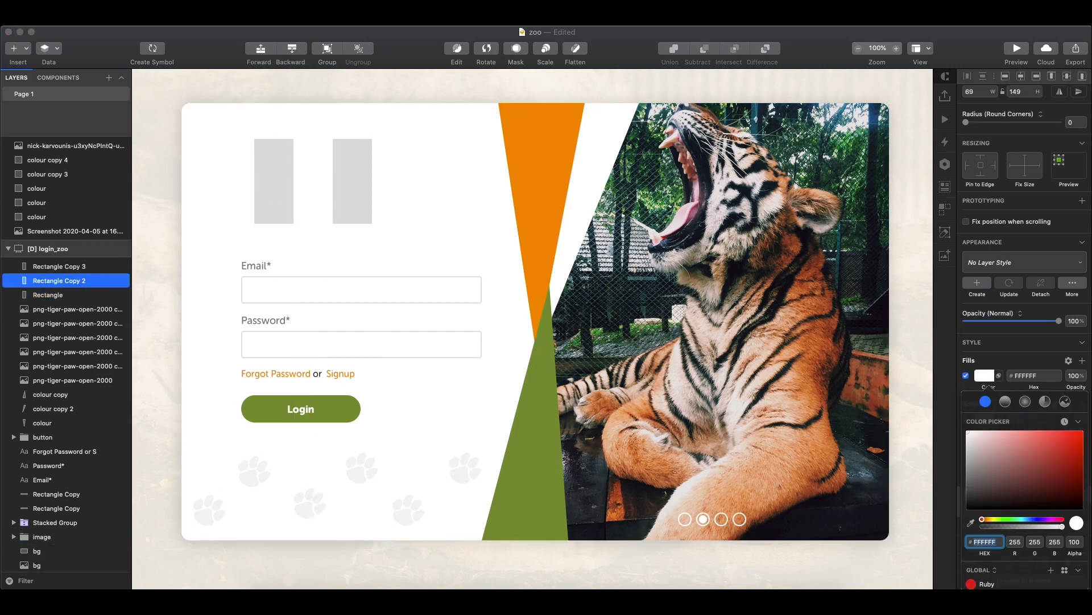
{"action": "key", "text": "super+Tab"}
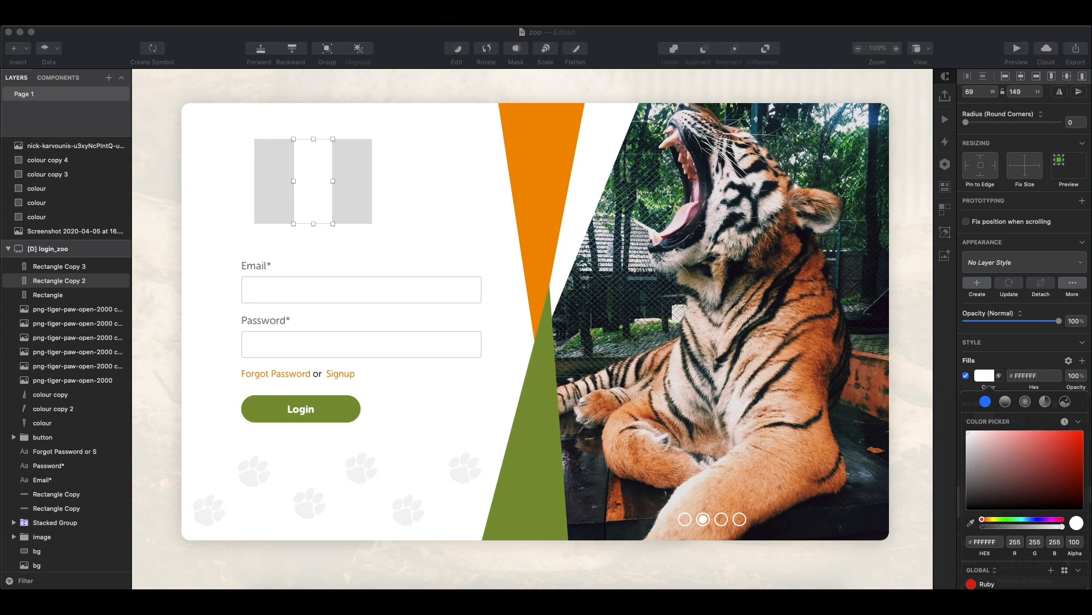
Step: Fill the left stripe with green #718A38 sampled from the large green wedge
{"action": "left_click", "coordinate": [260, 177]}
{"action": "left_click", "coordinate": [970, 522]}
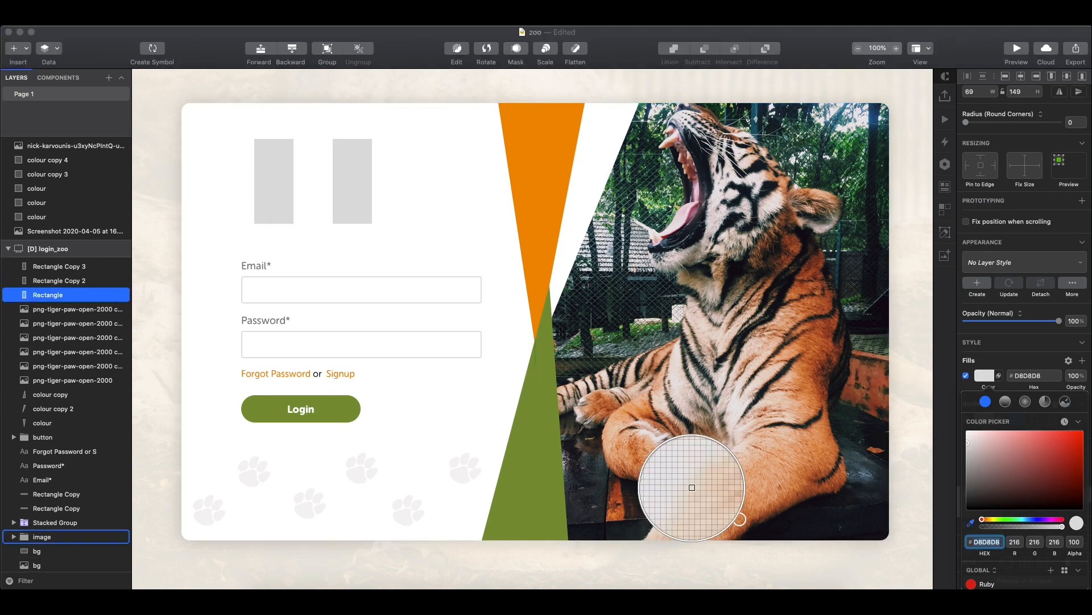
{"action": "left_click", "coordinate": [691, 488]}
{"action": "left_click", "coordinate": [971, 521]}
{"action": "left_click", "coordinate": [515, 433]}
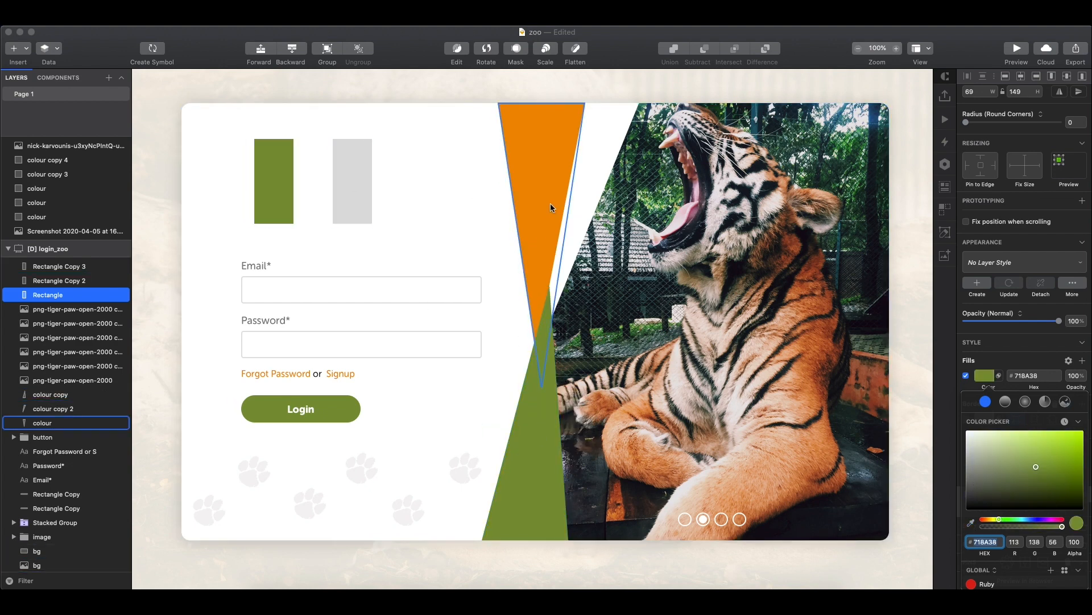
Step: Fill the right stripe with orange #F58220 sampled from the large orange wedge
{"action": "left_click", "coordinate": [357, 210]}
{"action": "left_click", "coordinate": [970, 521]}
{"action": "left_click", "coordinate": [556, 180]}
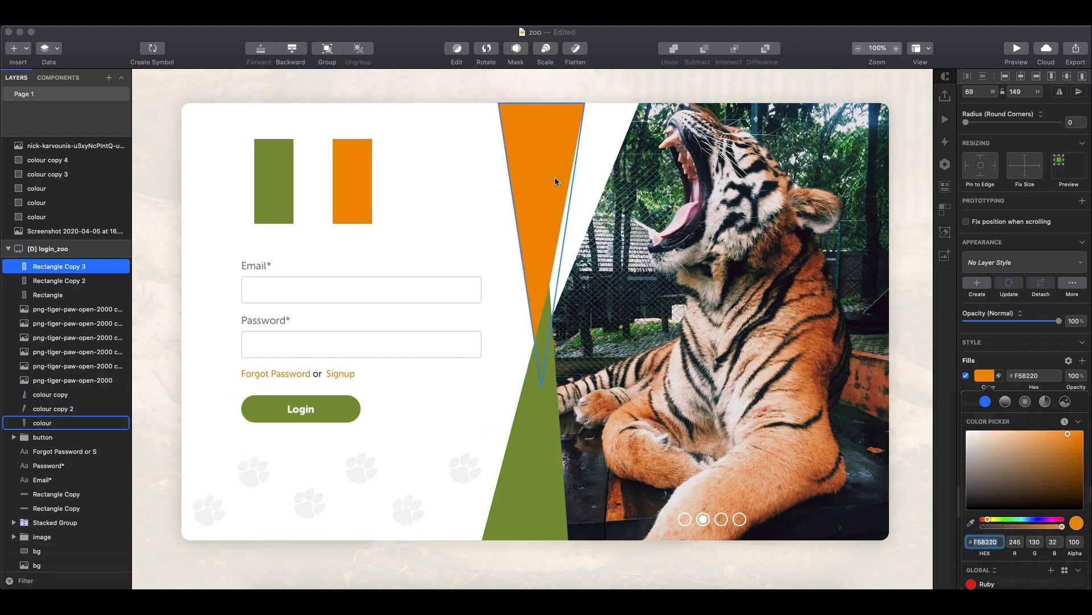
Step: Select the three flag stripes together, centre them above the login form and shorten them to a height of 110
{"action": "left_click", "coordinate": [315, 96]}
{"action": "left_click_drag", "start_coordinate": [314, 95], "coordinate": [445, 154]}
{"action": "left_click", "coordinate": [422, 214]}
{"action": "left_click_drag", "start_coordinate": [311, 119], "coordinate": [312, 110]}
{"action": "left_click", "coordinate": [205, 175]}
{"action": "left_click_drag", "start_coordinate": [447, 110], "coordinate": [479, 96]}
{"action": "left_click", "coordinate": [437, 222]}
{"action": "left_click", "coordinate": [490, 220], "text": "shift"}
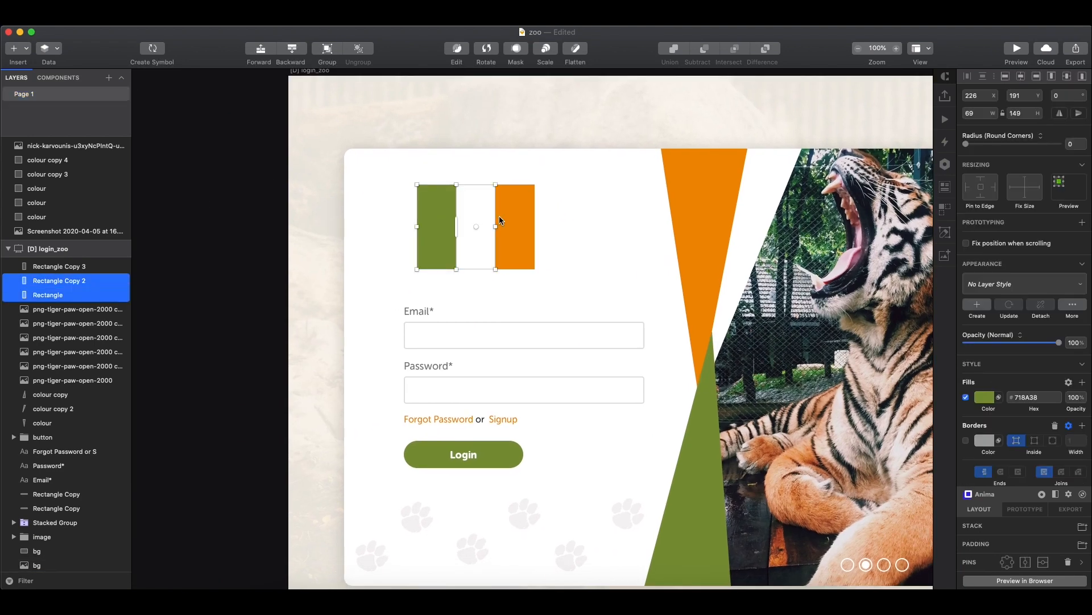
{"action": "left_click", "coordinate": [510, 221], "text": "shift"}
{"action": "left_click_drag", "start_coordinate": [471, 221], "coordinate": [515, 222]}
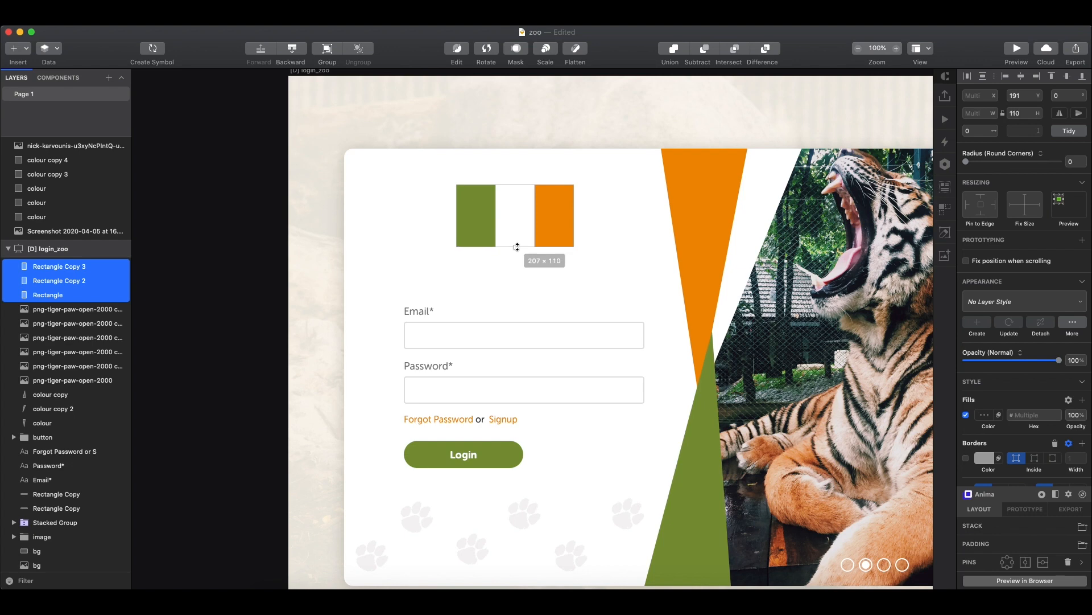
{"action": "left_click", "coordinate": [554, 229], "text": "shift"}
{"action": "left_click", "coordinate": [241, 234]}
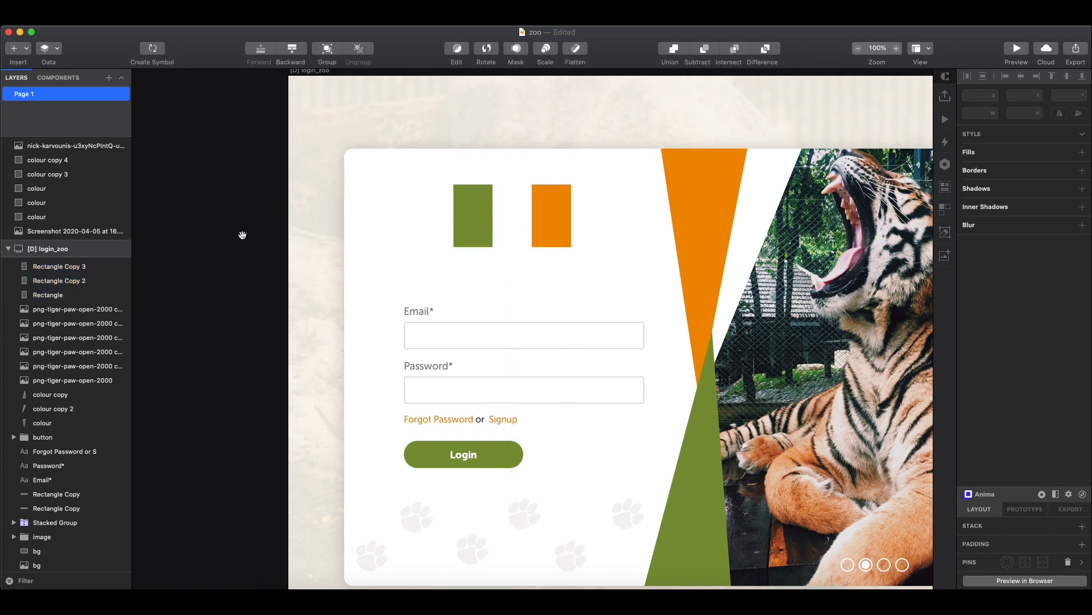
Step: Duplicate a light grey paw print from below the Login button and place the copy inside the flag's white middle stripe
{"action": "left_click", "coordinate": [415, 515]}
{"action": "left_click_drag", "start_coordinate": [415, 514], "coordinate": [414, 216]}
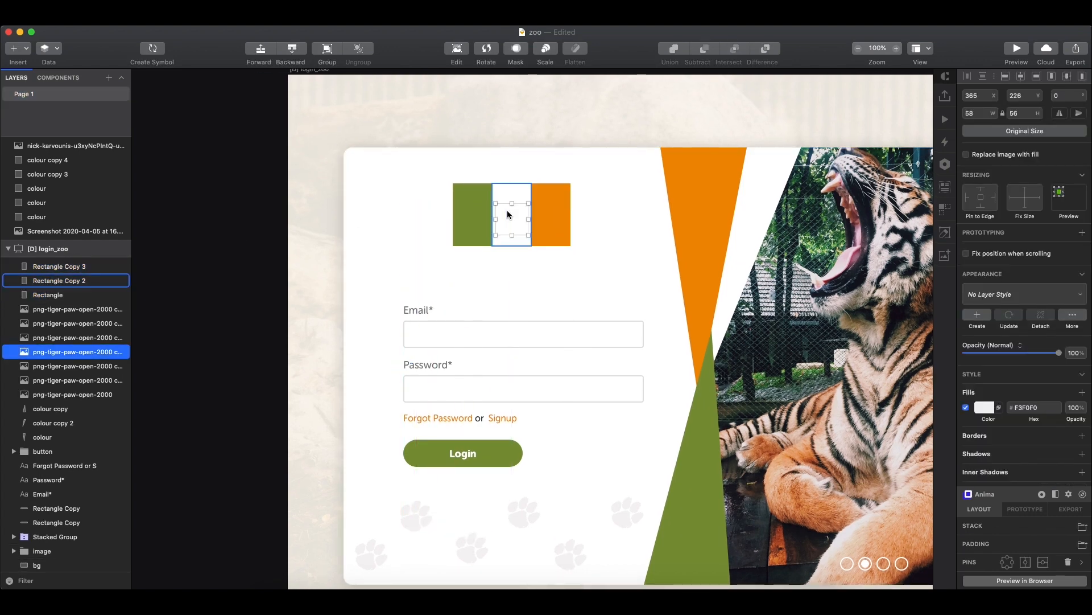
{"action": "key", "text": "super+plus"}
{"action": "left_click_drag", "start_coordinate": [507, 210], "coordinate": [468, 363]}
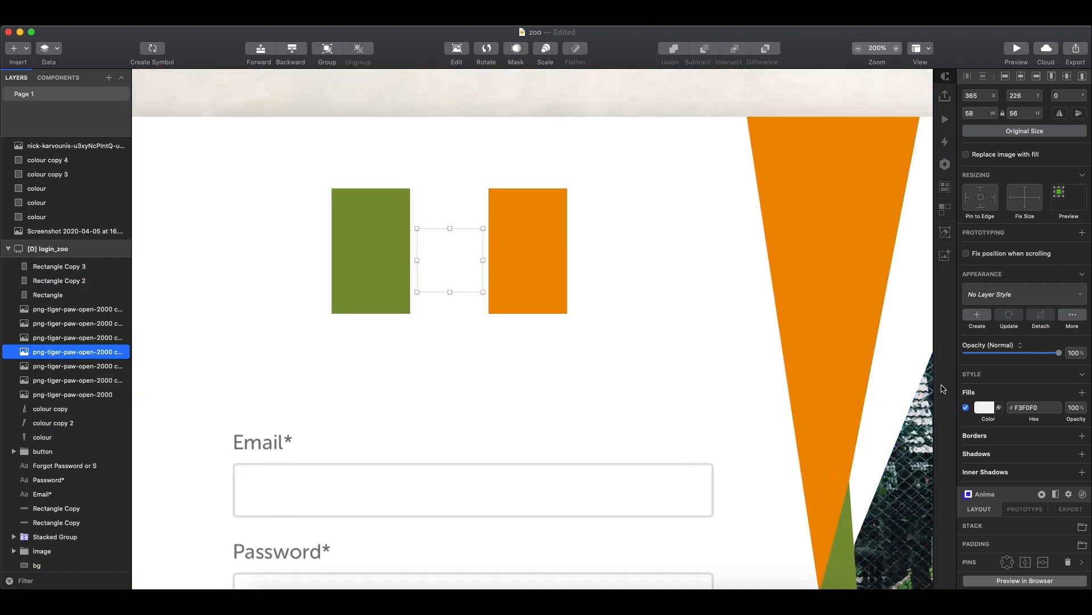
Step: Fill the copied paw print with orange #F58220 sampled from the large wedge and move its layer above the stripes
{"action": "left_click", "coordinate": [980, 410]}
{"action": "left_click", "coordinate": [970, 523]}
{"action": "left_click", "coordinate": [763, 182]}
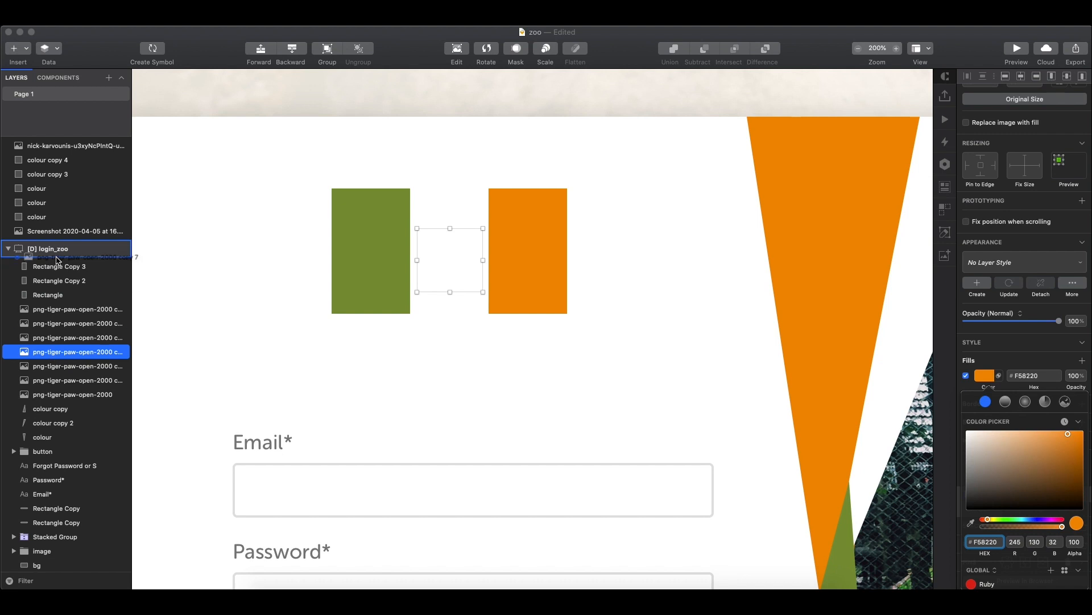
{"action": "left_click_drag", "start_coordinate": [57, 260], "coordinate": [53, 266]}
Step: Shrink the orange paw print slightly and centre it within the white stripe of the flag
{"action": "mouse_move", "coordinate": [446, 261]}
{"action": "left_mouse_down"}
{"action": "mouse_move", "coordinate": [445, 242]}
{"action": "mouse_move", "coordinate": [444, 251]}
{"action": "left_mouse_up"}
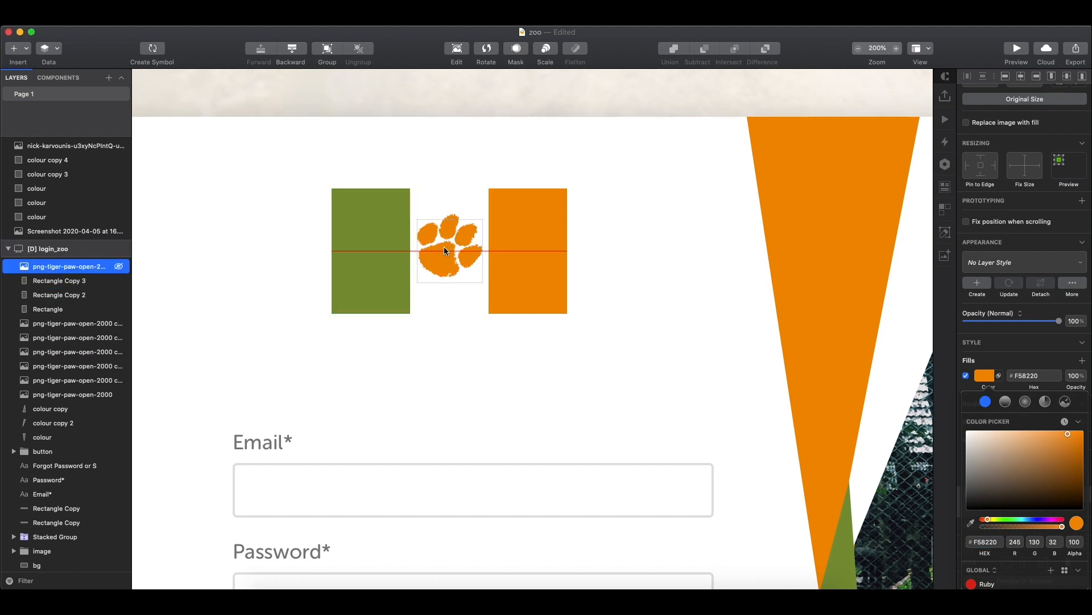
{"action": "left_click_drag", "start_coordinate": [484, 283], "coordinate": [480, 278]}
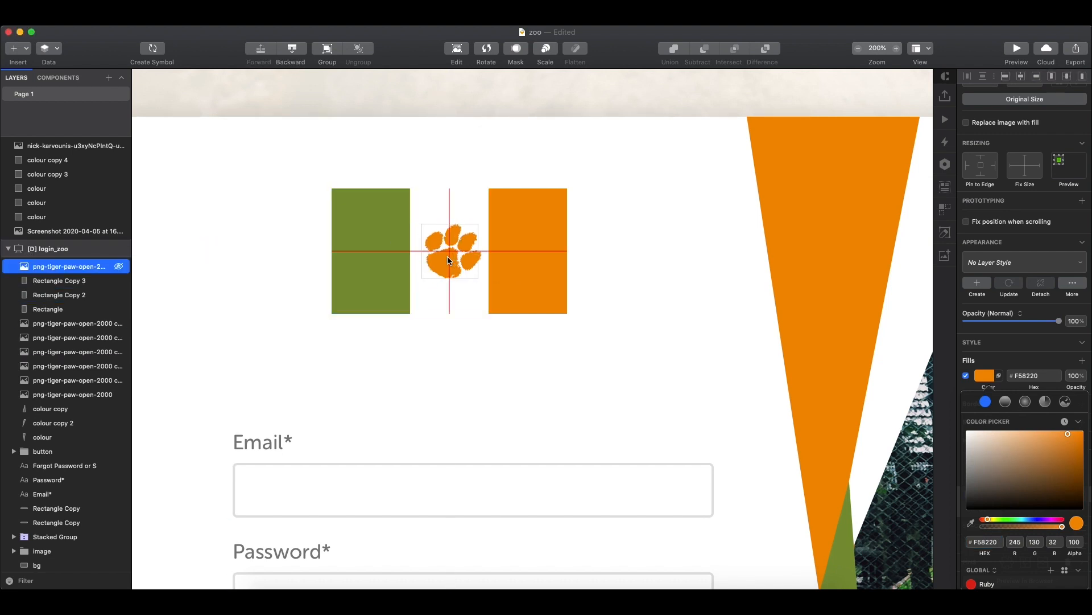
{"action": "left_click", "coordinate": [318, 278]}
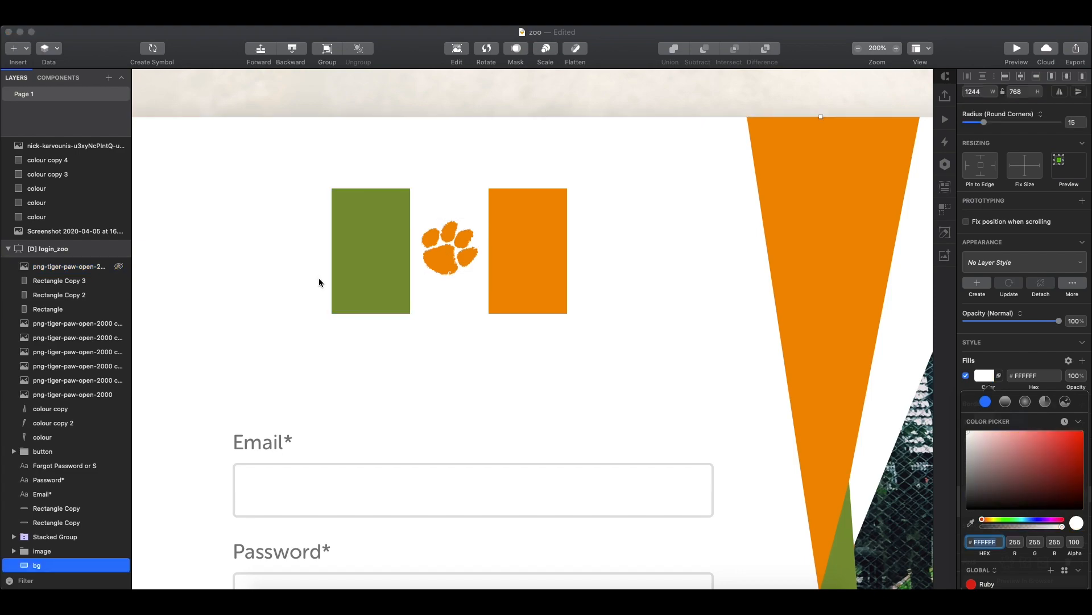
{"action": "key", "text": "super+minus"}
{"action": "key", "text": "super+plus"}
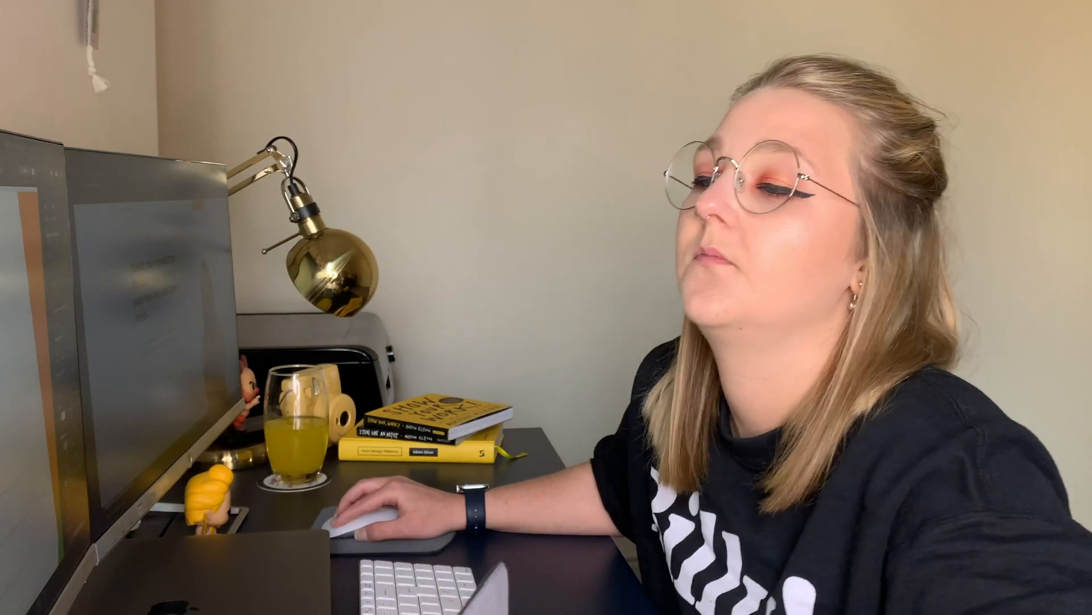